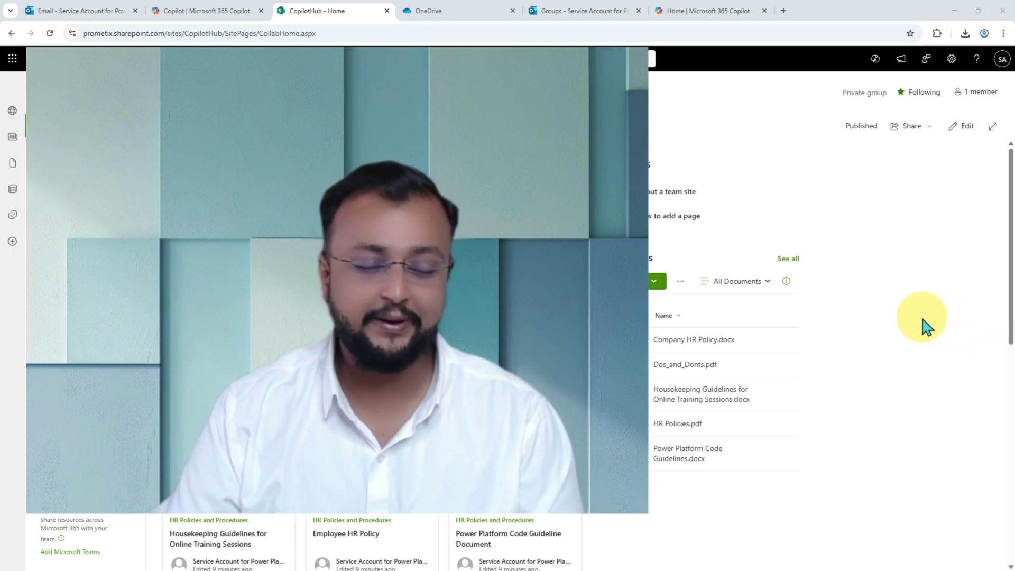
Step: Open the Copilot agent chat for the CopilotHub site
mouse_move(775, 112)
mouse_down()
mouse_move(848, 69)
mouse_move(827, 98)
mouse_up()
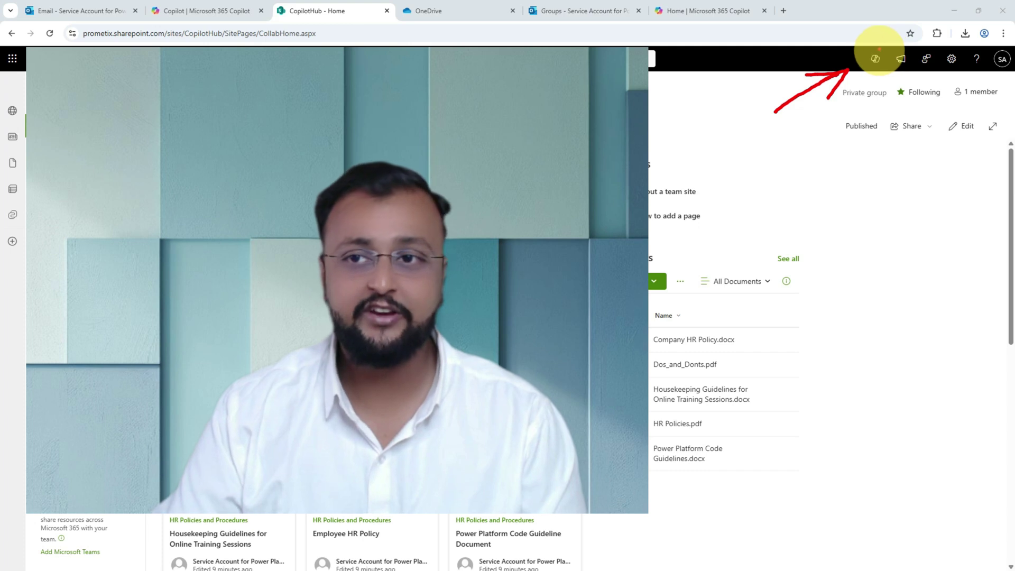
drag(879, 49, 850, 63)
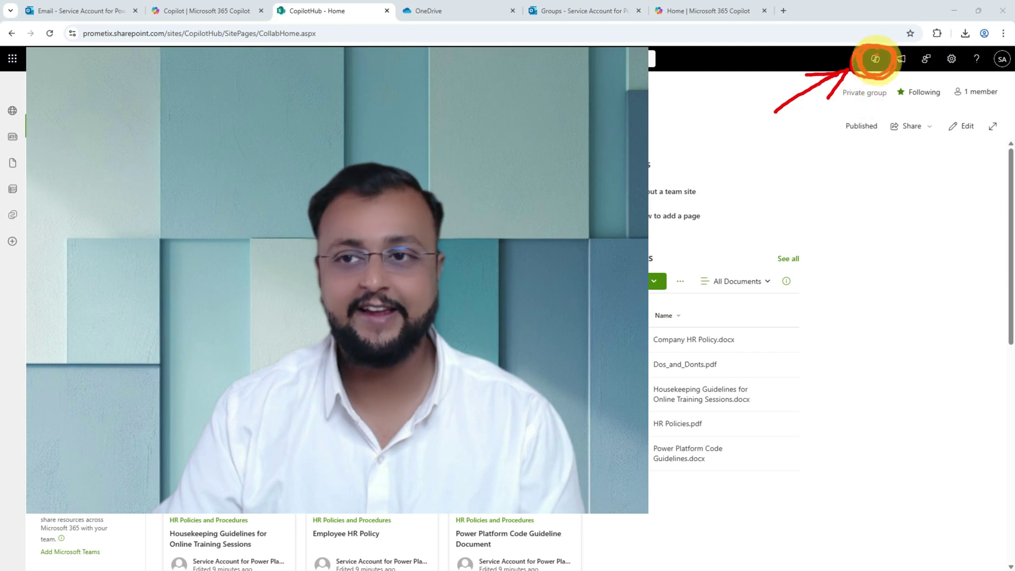
key(Escape)
click(877, 61)
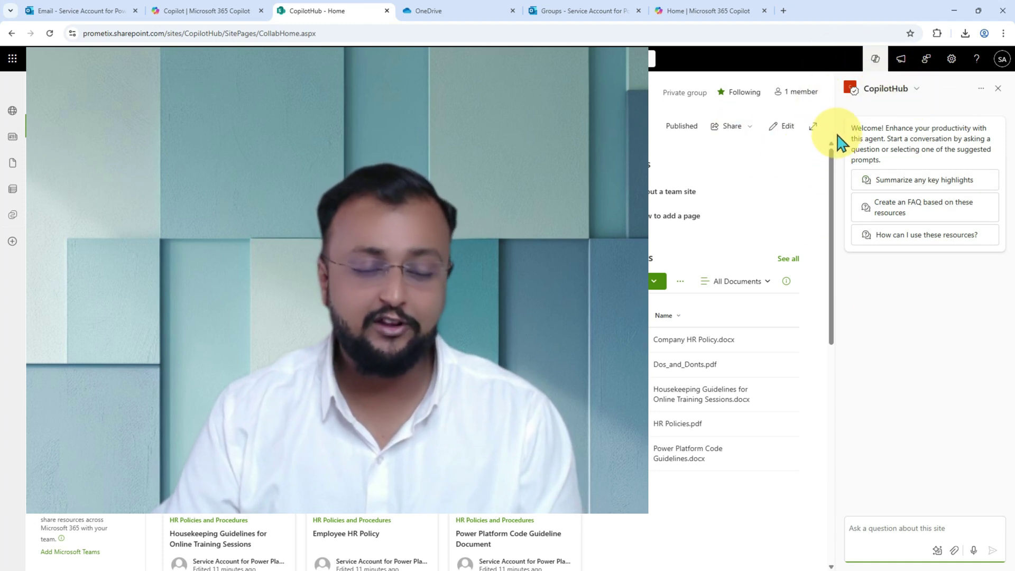
drag(830, 47, 1012, 569)
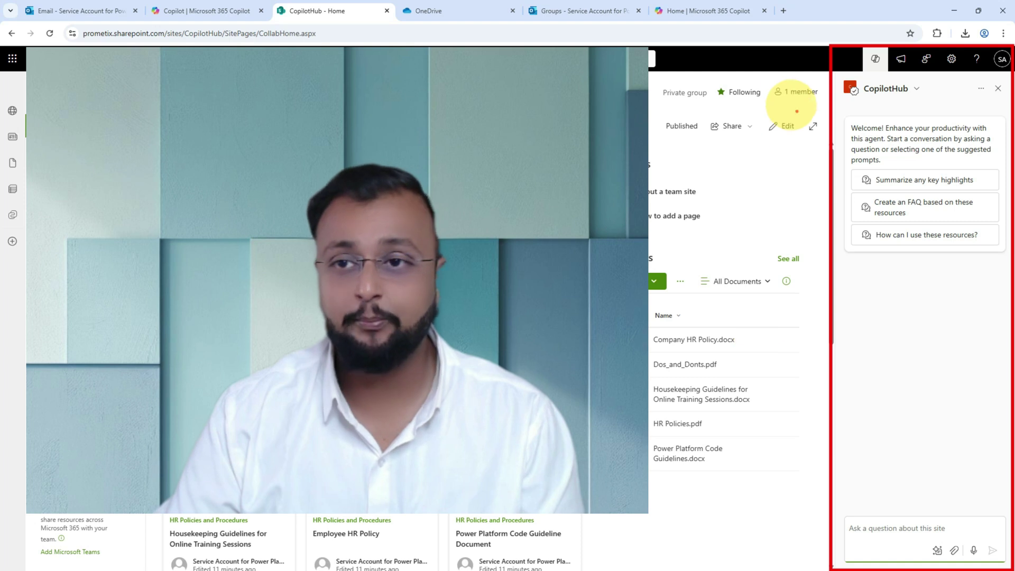
mouse_move(852, 62)
mouse_down()
mouse_move(890, 45)
mouse_move(866, 66)
mouse_up()
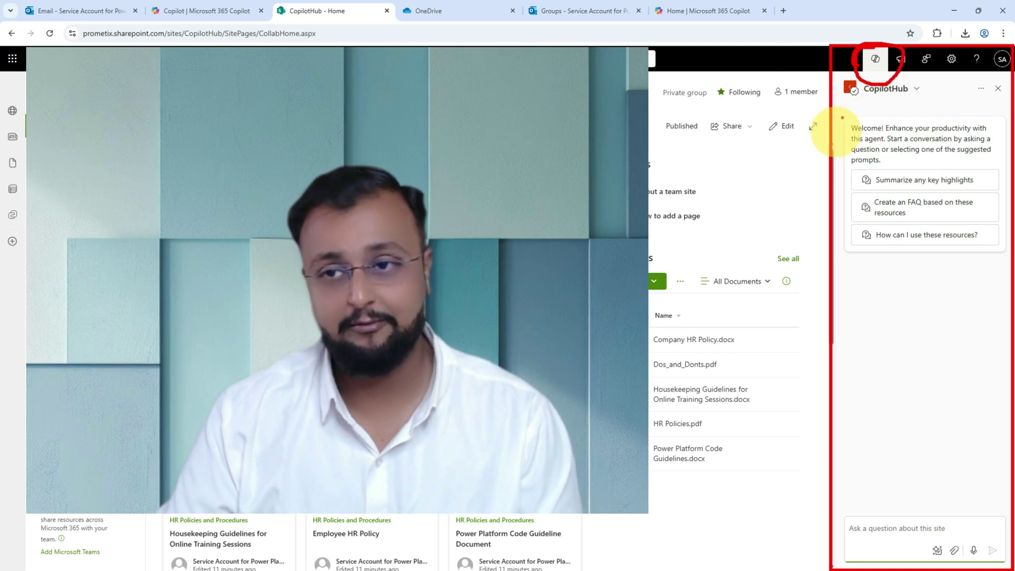
mouse_move(737, 72)
mouse_down()
mouse_move(797, 61)
mouse_move(793, 73)
mouse_up()
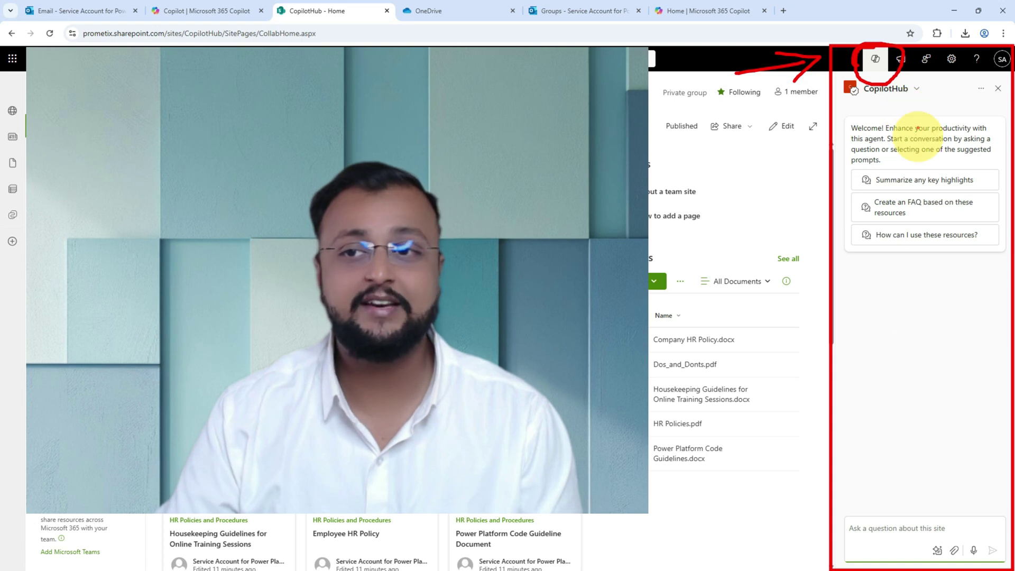
Step: View the agents available on this site and examine the CopilotHub agent's description, creator, type and sources
click(916, 90)
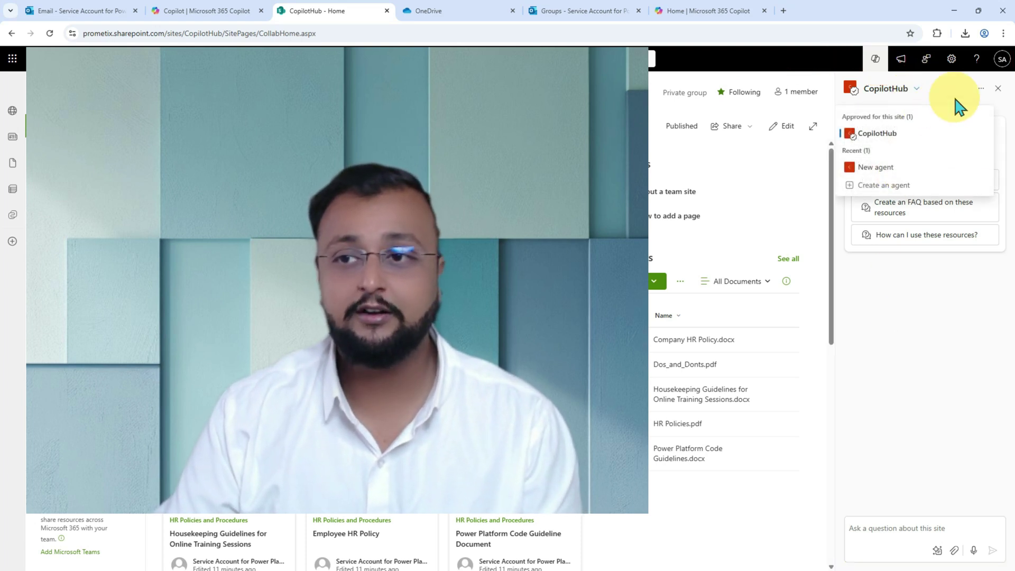
click(981, 89)
click(981, 88)
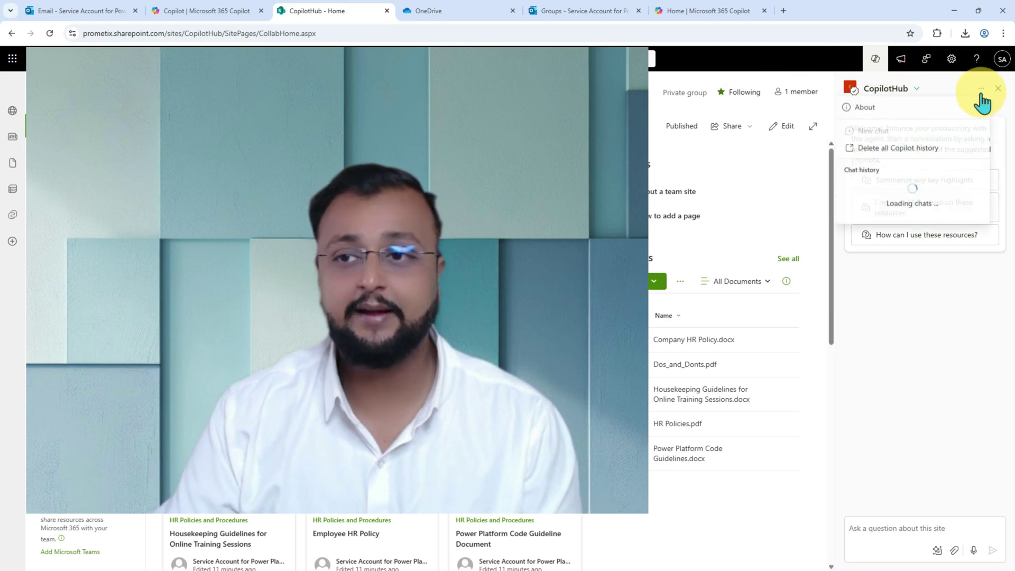
click(880, 121)
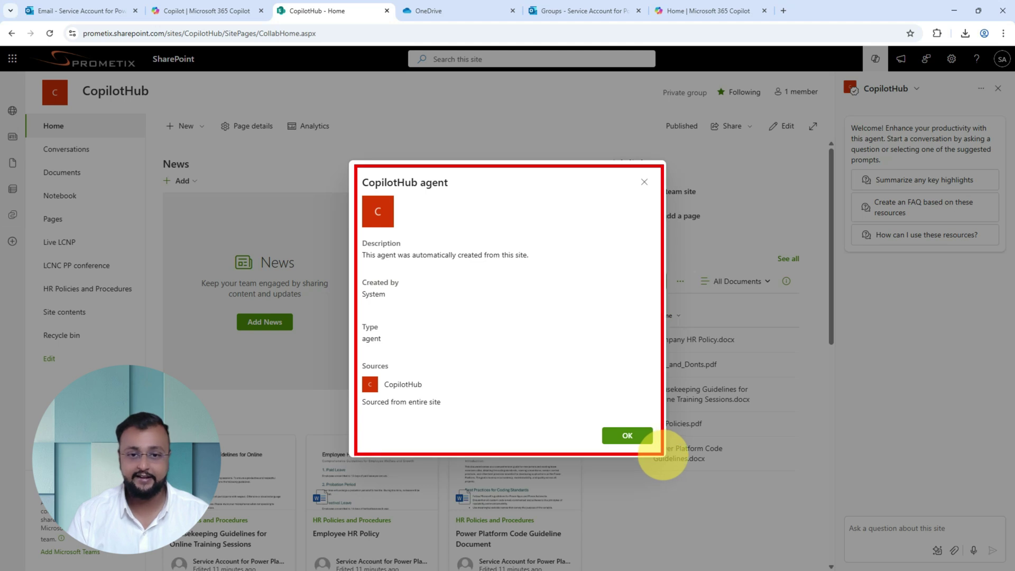
drag(372, 261, 475, 262)
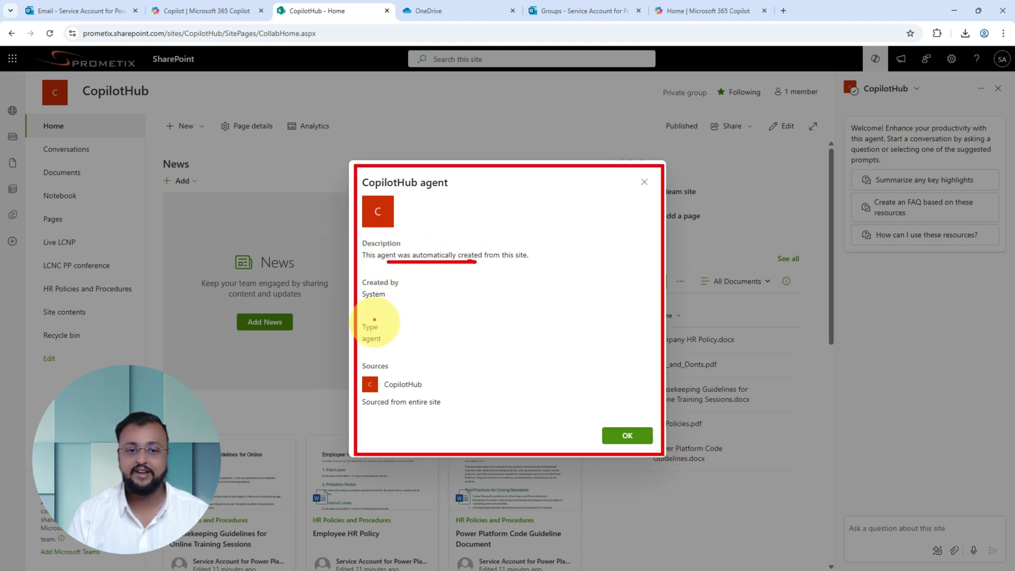
drag(368, 308, 395, 306)
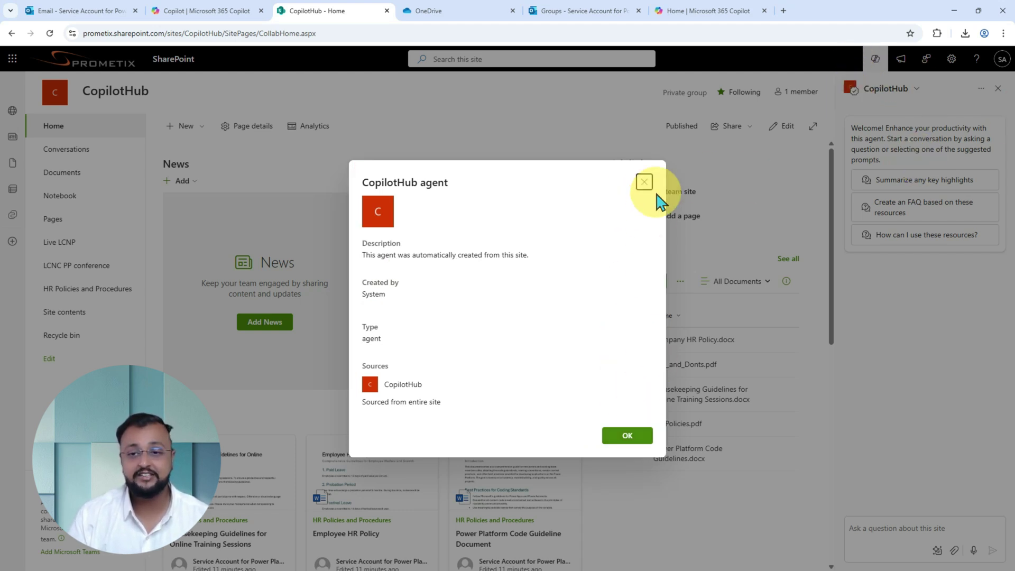
click(644, 183)
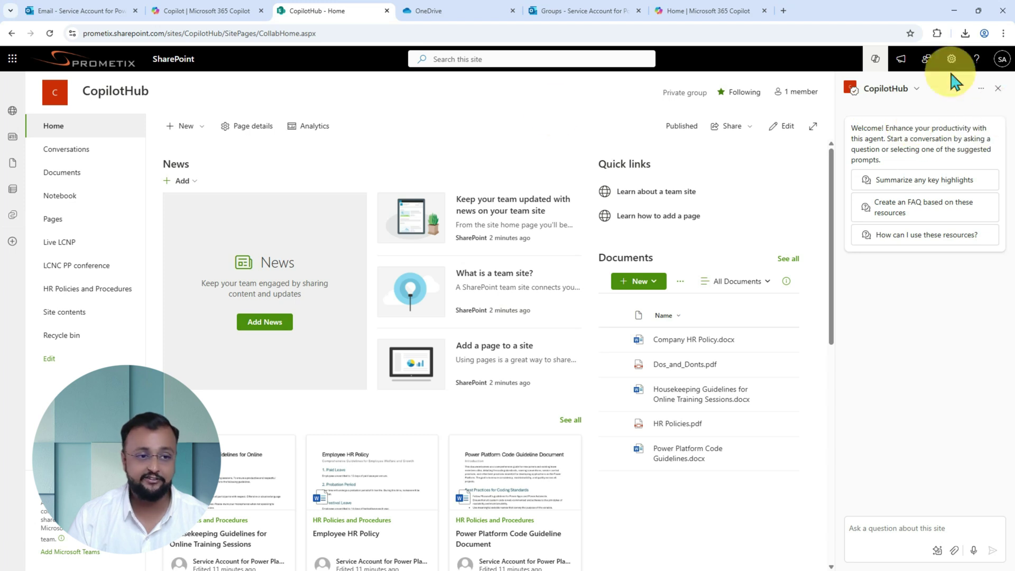
Step: Open the HR Policies and Procedures library and close the agent chat to view the whole file list
click(87, 289)
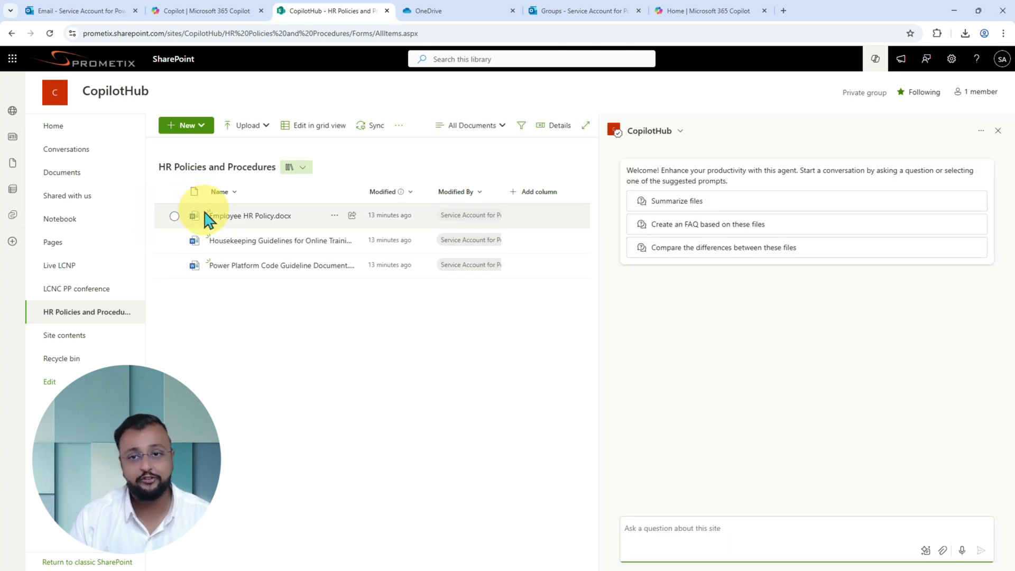
click(997, 130)
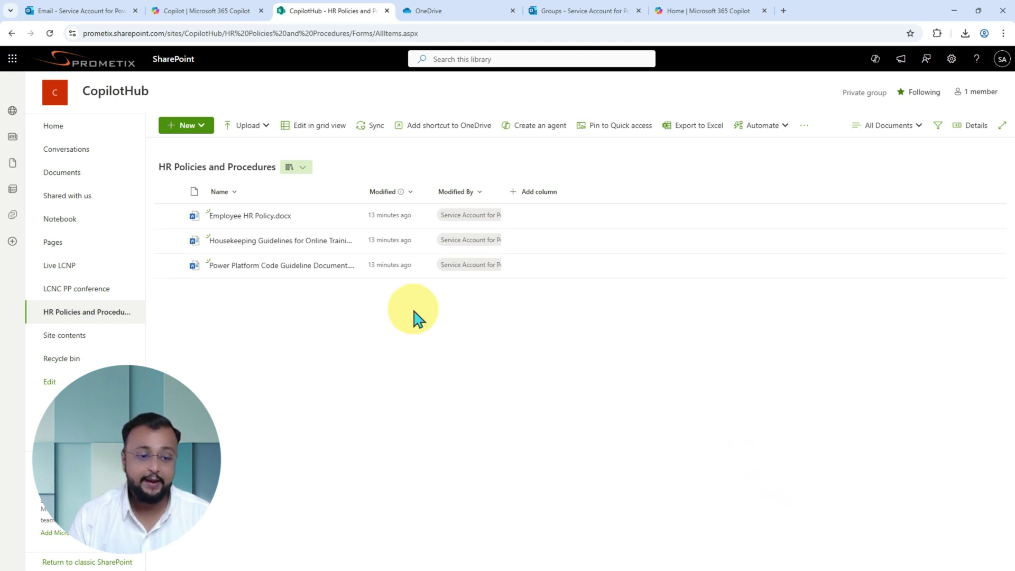
mouse_move(150, 97)
mouse_down()
mouse_move(453, 265)
mouse_move(902, 489)
mouse_move(834, 527)
mouse_up()
mouse_move(869, 46)
mouse_down()
mouse_move(860, 75)
mouse_move(888, 78)
mouse_move(872, 51)
mouse_up()
drag(799, 78, 859, 67)
drag(860, 69, 839, 84)
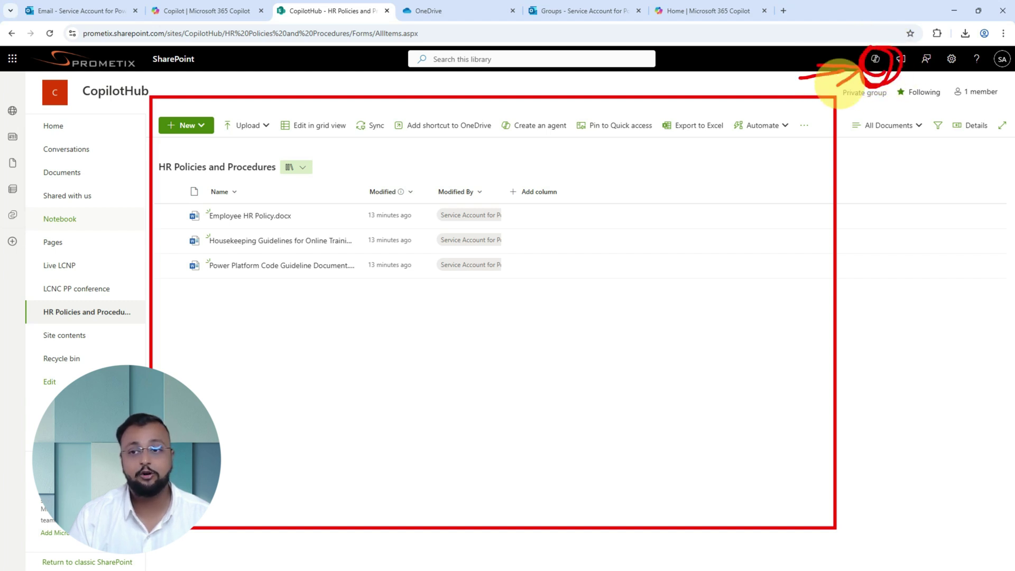
mouse_move(574, 208)
mouse_down()
mouse_move(599, 235)
mouse_move(560, 280)
mouse_up()
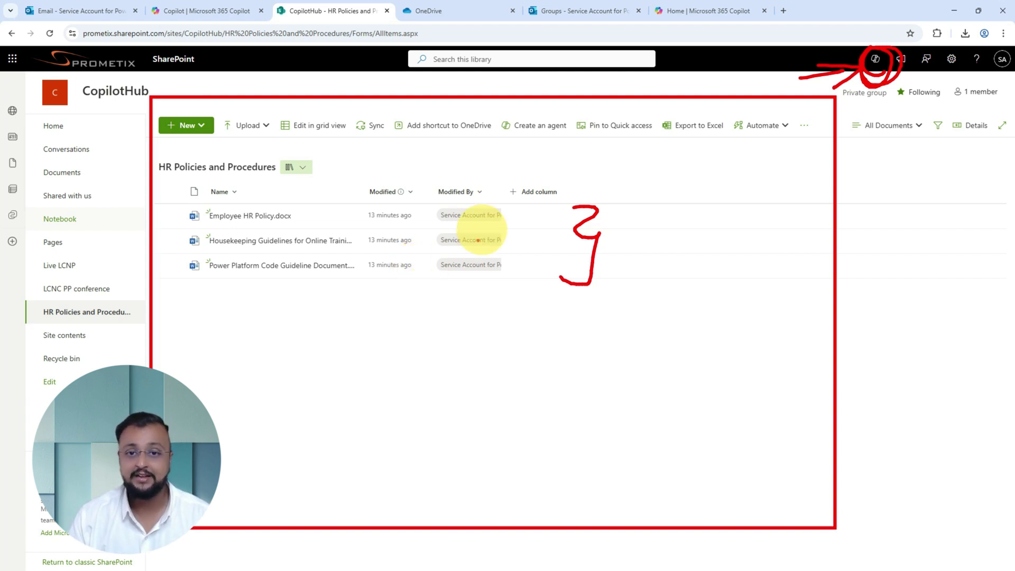
mouse_move(539, 111)
mouse_down()
mouse_move(498, 116)
mouse_move(571, 121)
mouse_move(524, 124)
mouse_move(562, 103)
mouse_move(540, 140)
mouse_up()
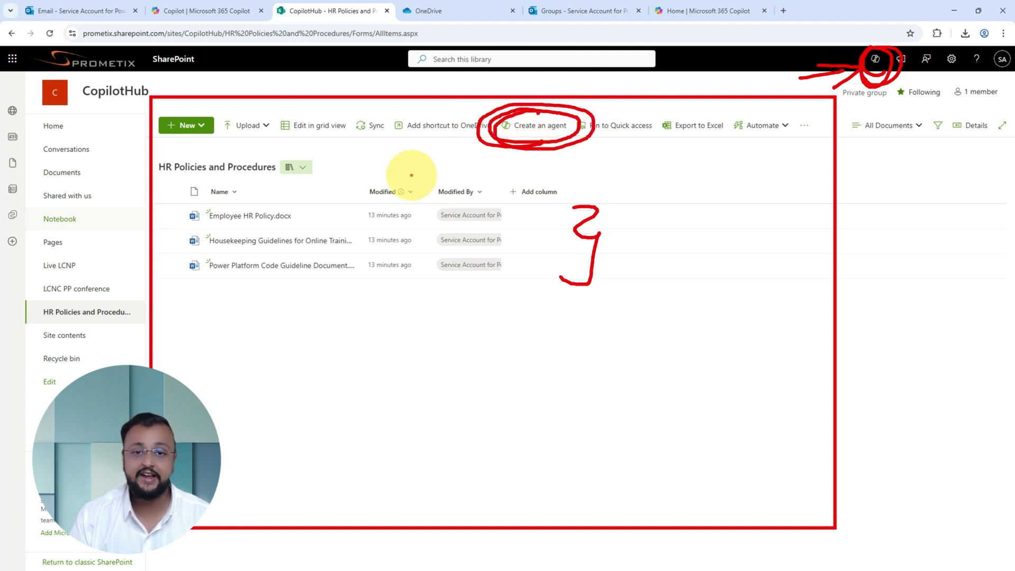
mouse_move(410, 169)
mouse_down()
mouse_move(444, 149)
mouse_move(476, 158)
mouse_move(466, 175)
mouse_up()
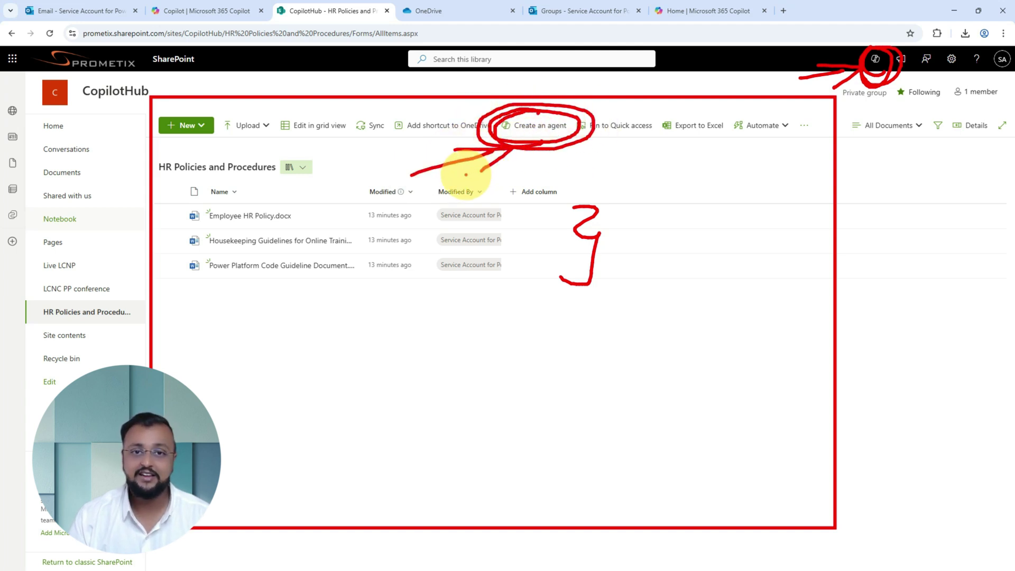
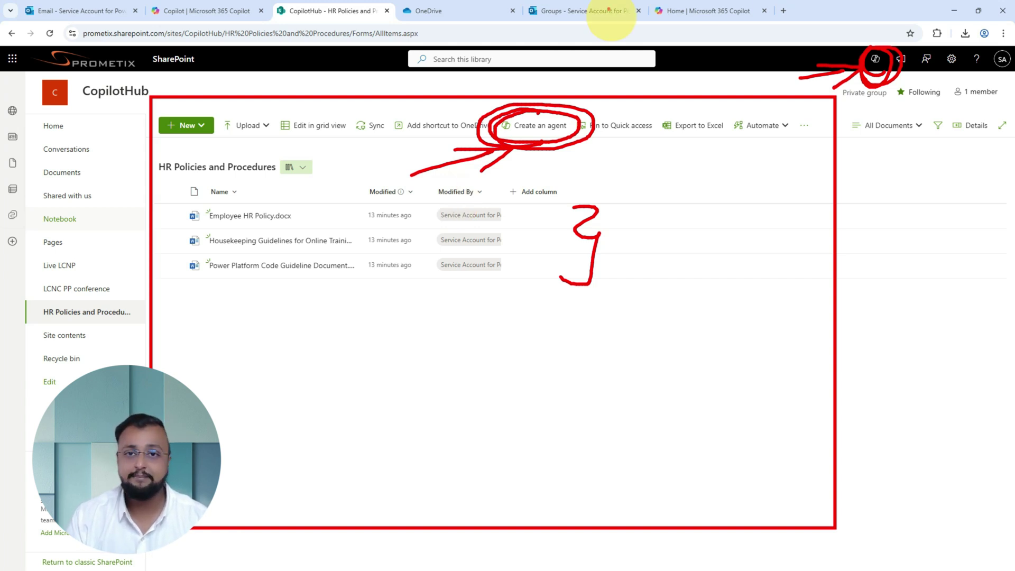
key(Escape)
Step: Return to the site's home page and ask the CopilotHub agent "Information on employee benefits and welfare programs."
click(64, 127)
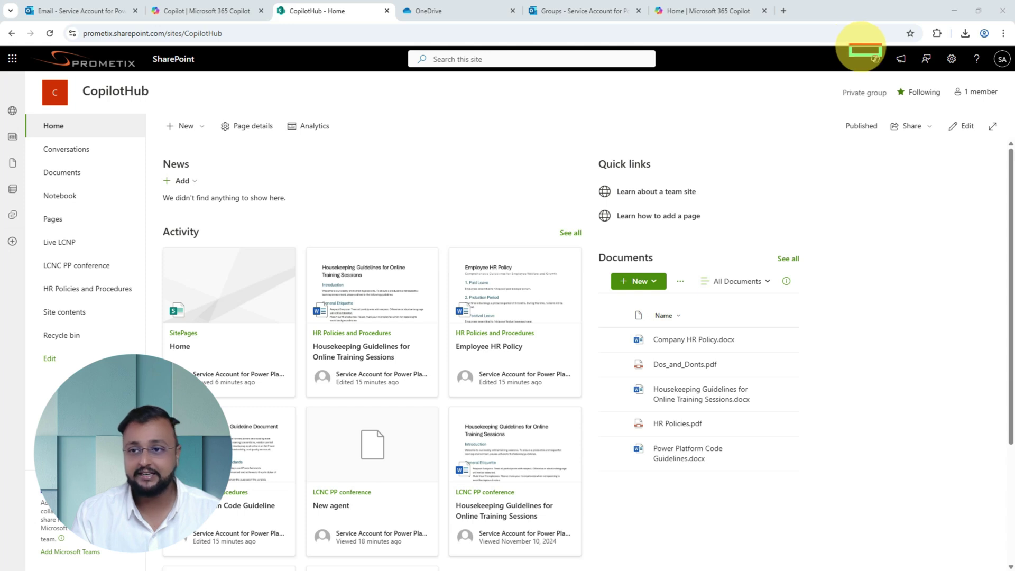
mouse_move(772, 114)
mouse_down()
mouse_move(838, 77)
mouse_move(808, 97)
mouse_up()
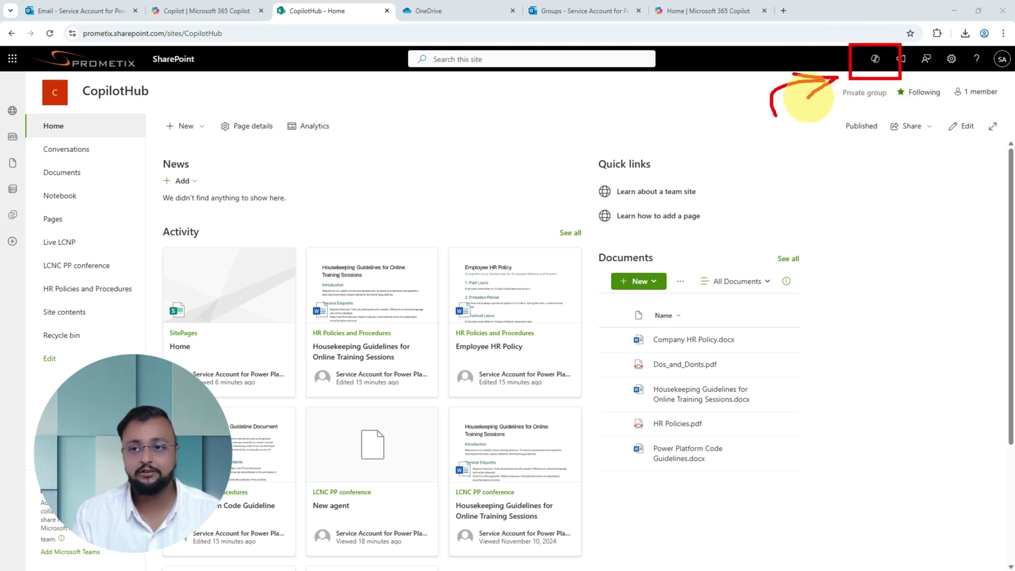
click(875, 58)
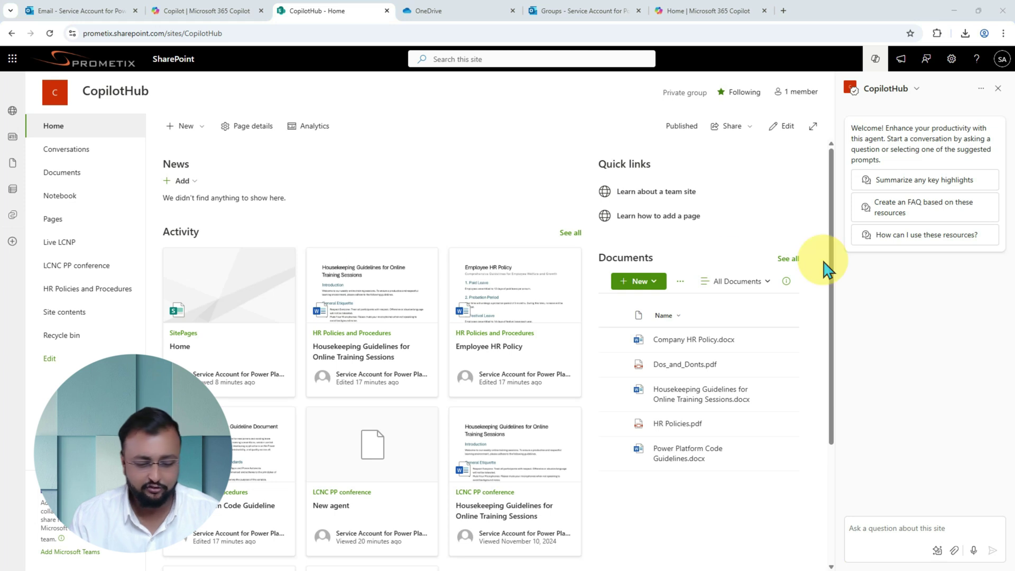
text(Information on employee benefits and welfare programs.)
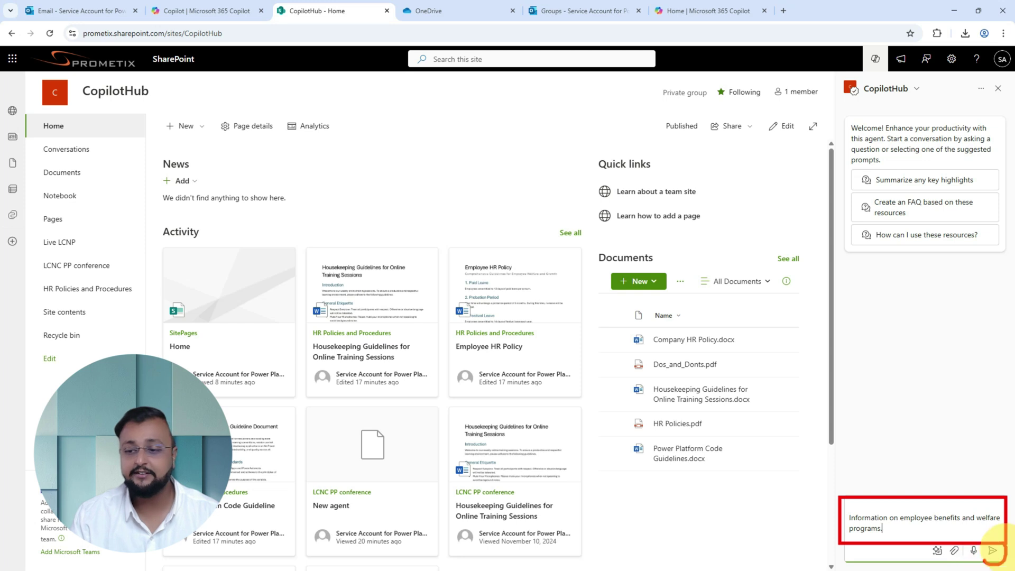
click(993, 550)
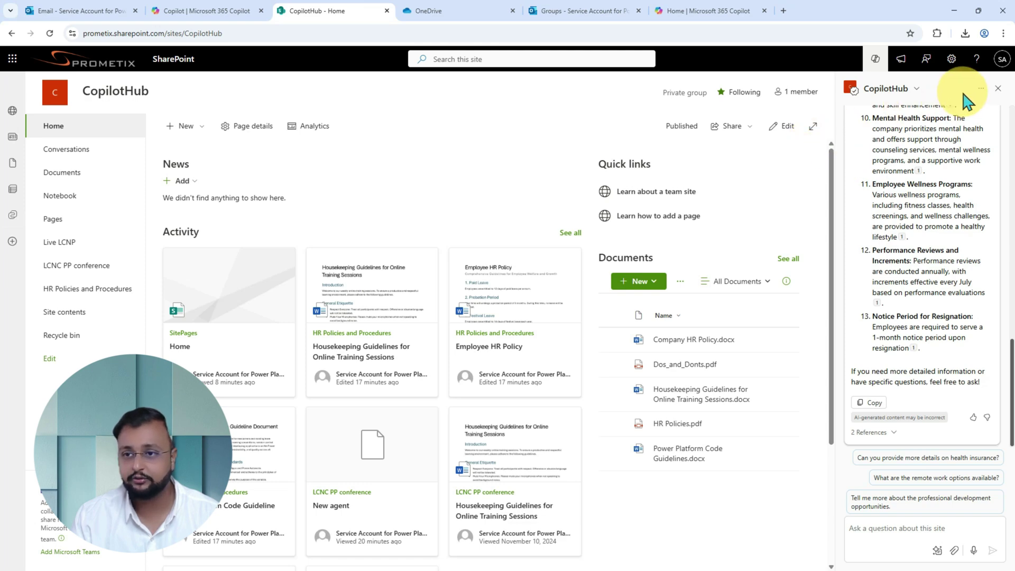
Step: Read the start of the agent's answer on employee benefits and check the source documents cited for paid leave
scroll(923, 368, up, 10)
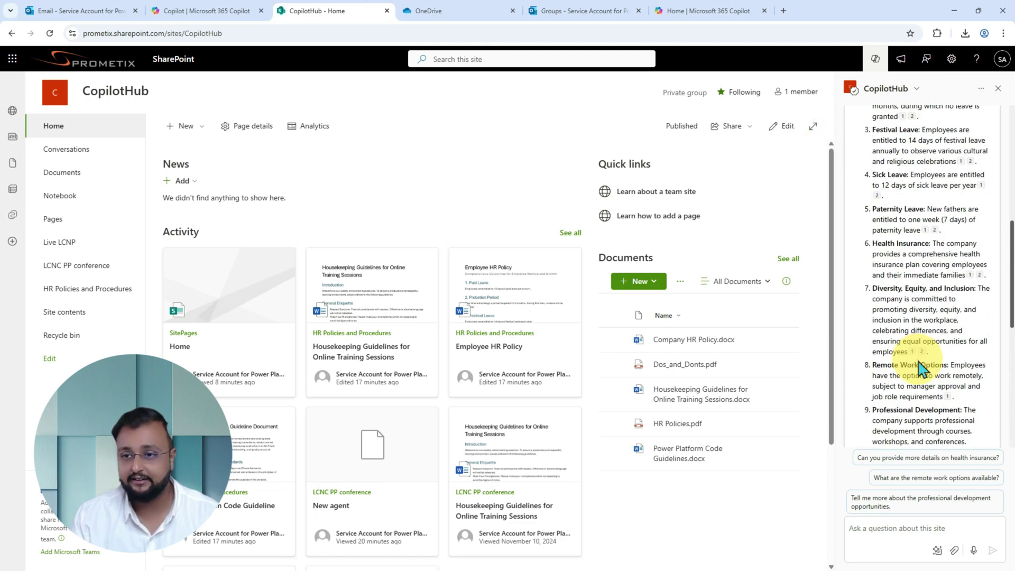
scroll(923, 368, up, 3)
scroll(915, 356, down, 3)
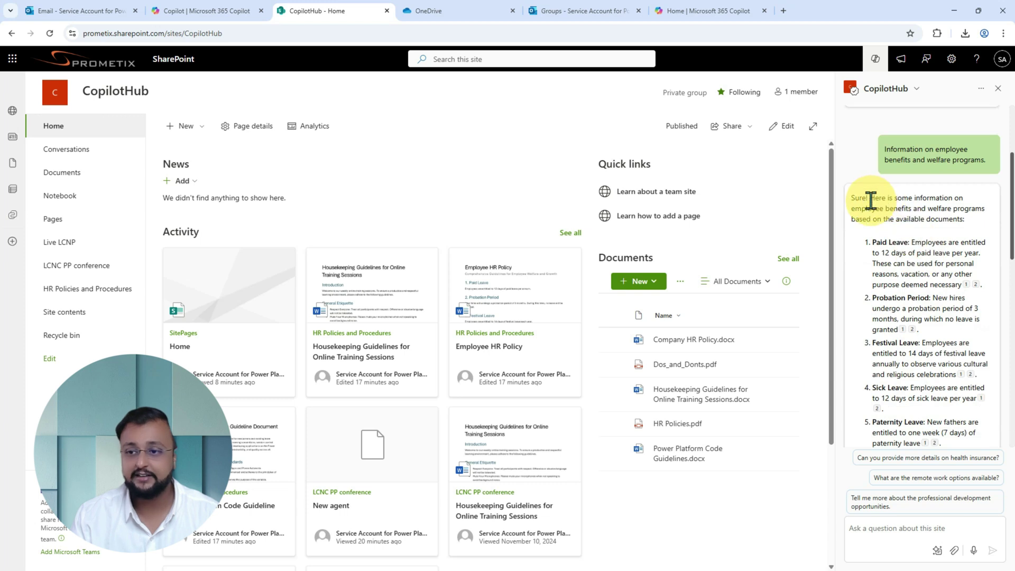
drag(871, 199, 969, 234)
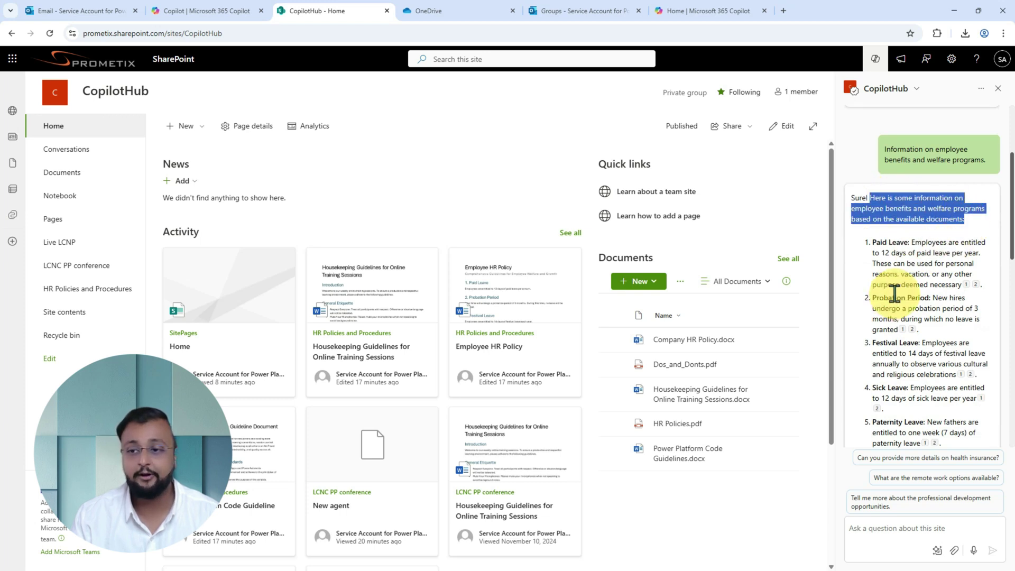
scroll(888, 300, down, 1)
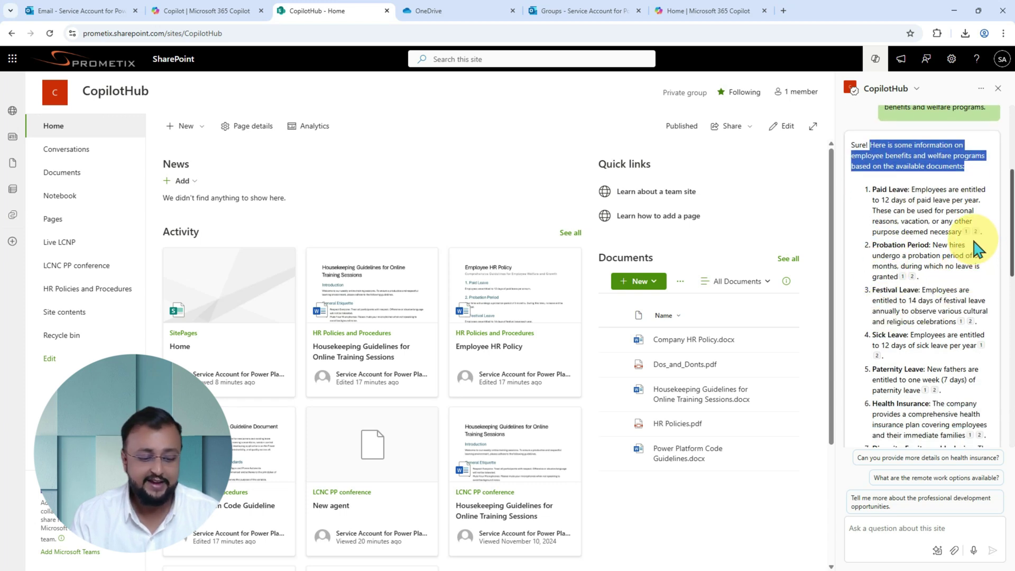
mouse_move(974, 220)
mouse_down()
mouse_move(988, 238)
mouse_move(971, 226)
mouse_move(985, 221)
mouse_move(965, 249)
mouse_up()
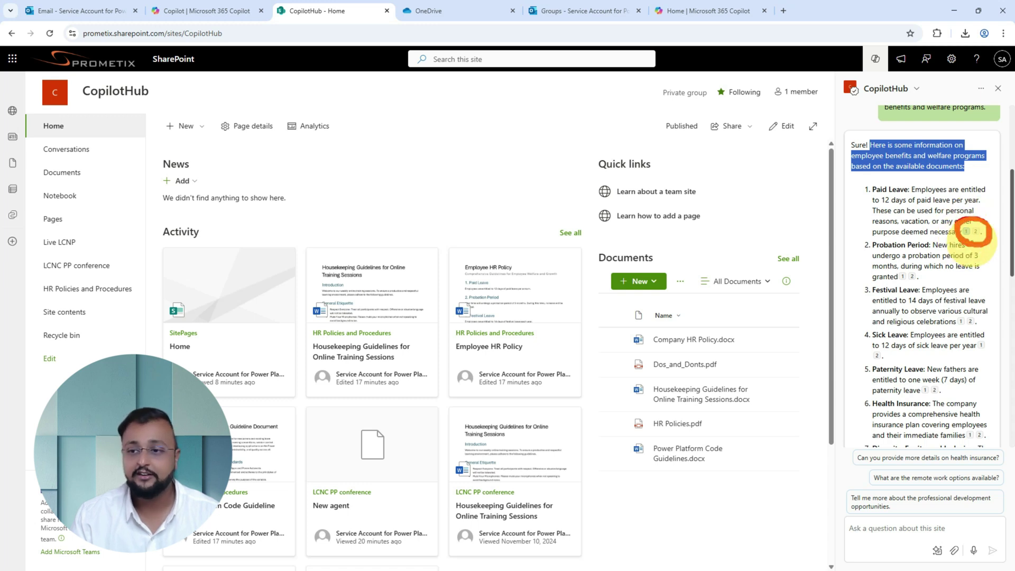
mouse_move(966, 233)
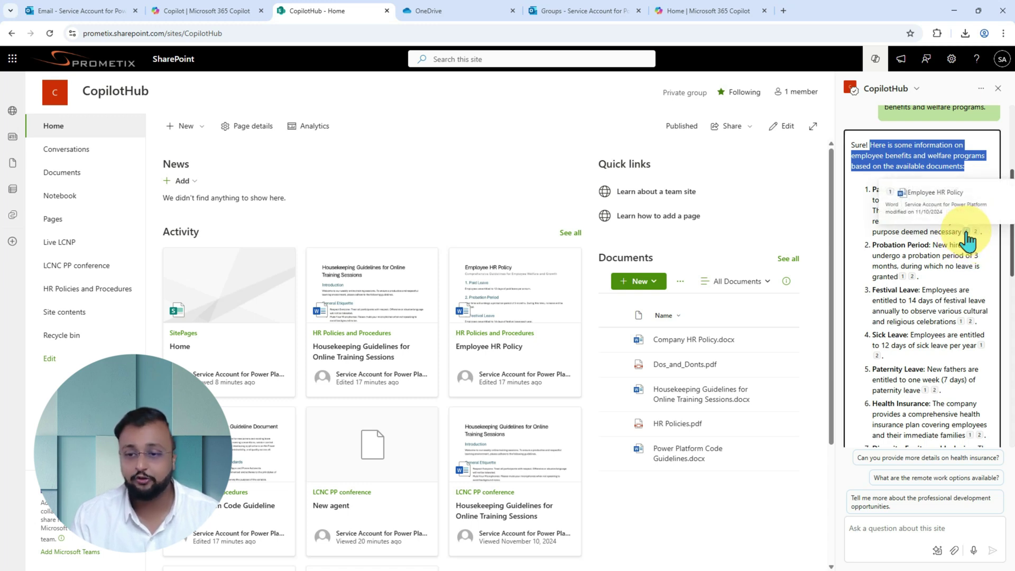
drag(905, 202, 972, 196)
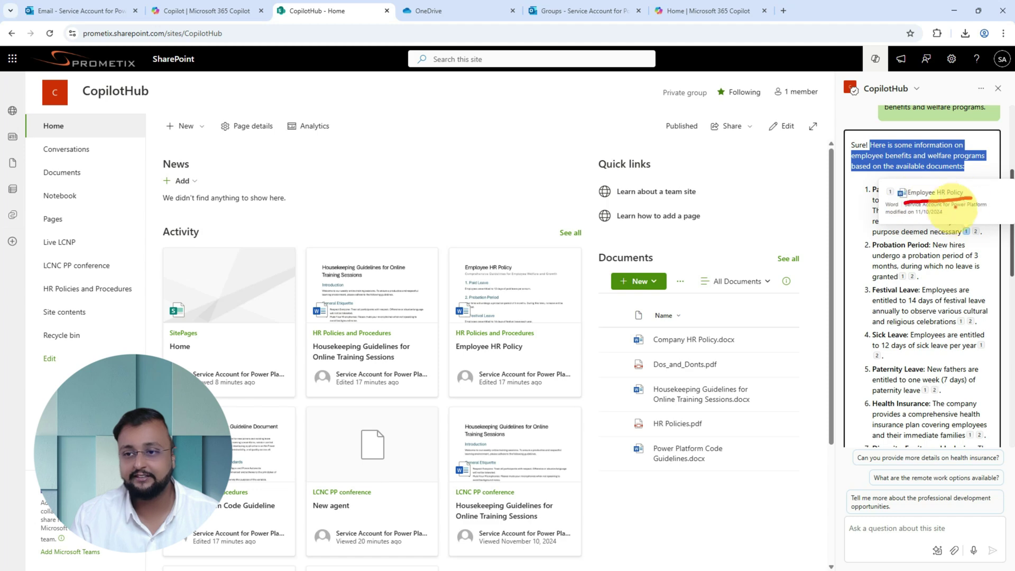
mouse_move(976, 232)
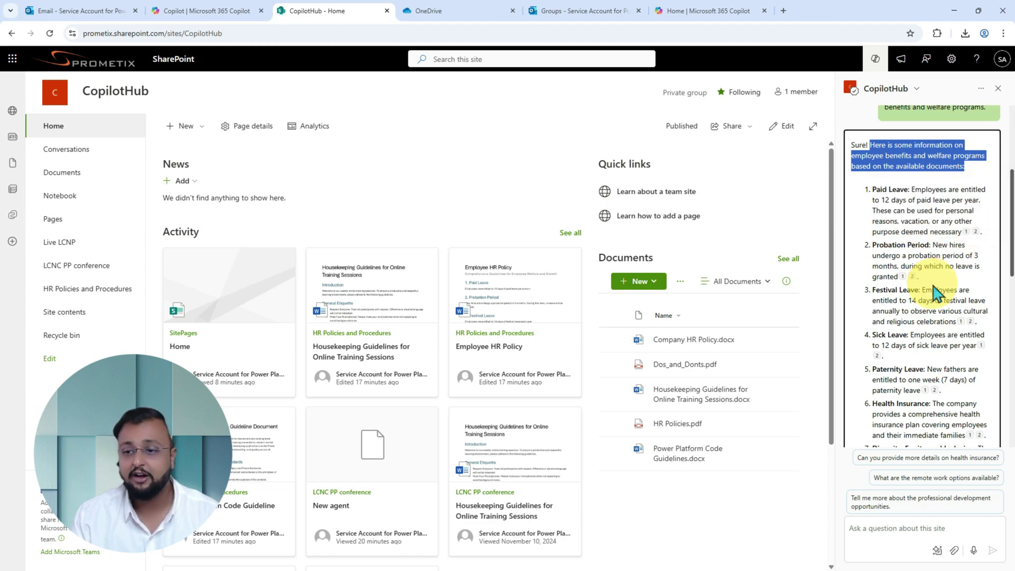
Step: Read the rest of the agent's answer and examine the suggested follow-up questions
scroll(943, 288, down, 5)
scroll(943, 288, down, 5)
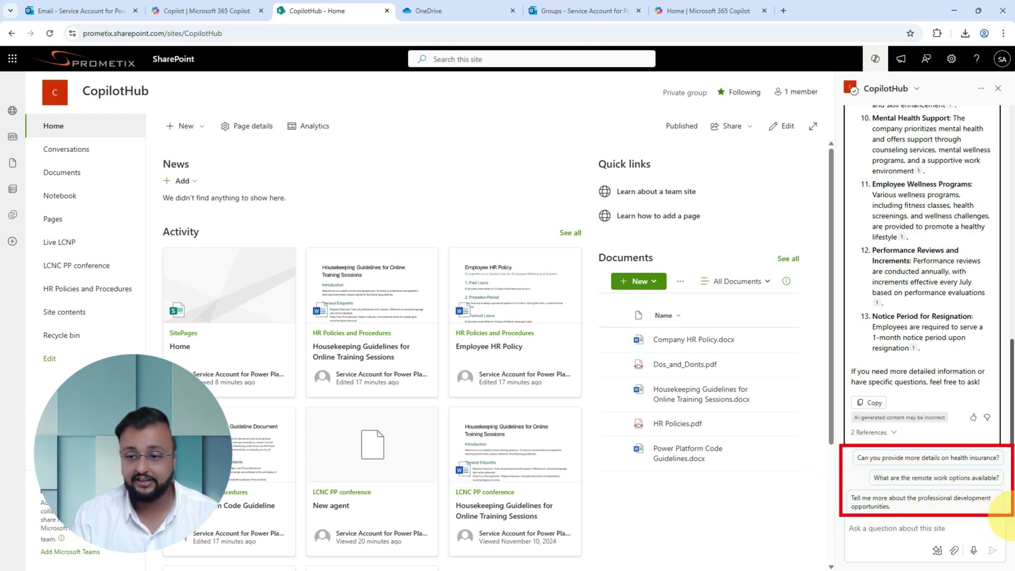
mouse_move(758, 509)
mouse_down()
mouse_move(825, 481)
mouse_move(819, 461)
mouse_move(804, 501)
mouse_up()
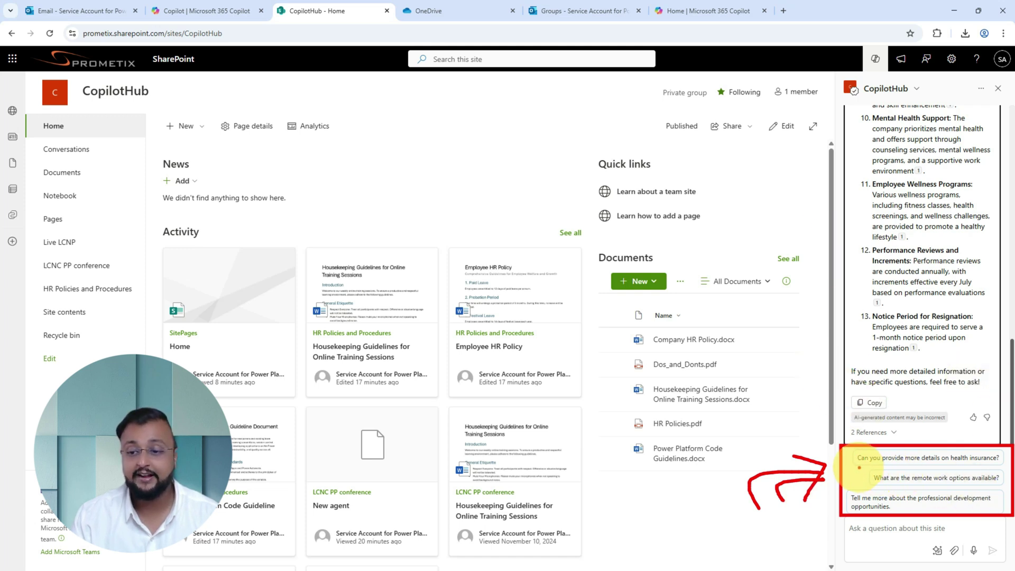
drag(859, 467, 998, 468)
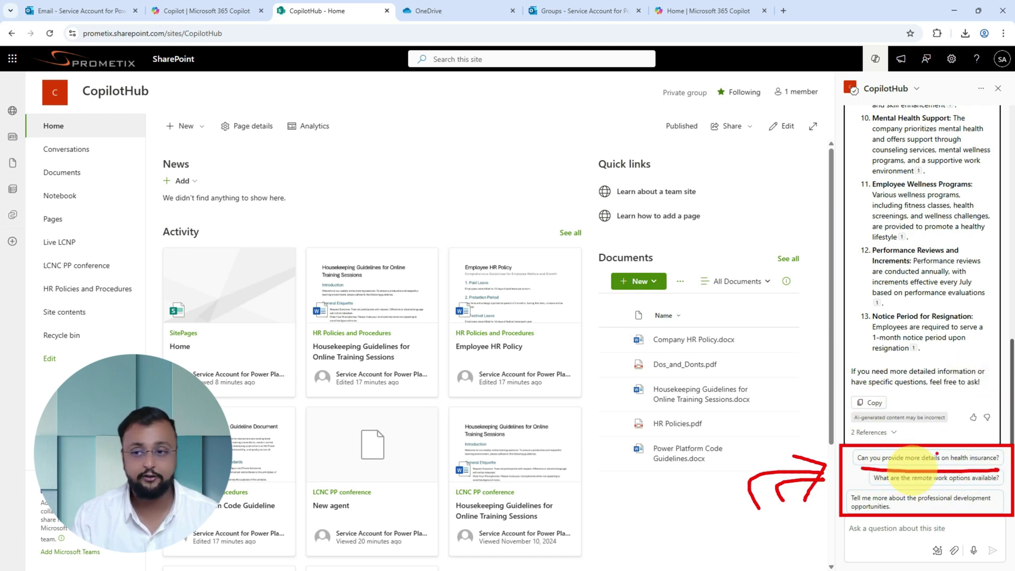
Step: Ask the agent the suggested follow-up question "Can you provide more details on health insurance?"
key(Escape)
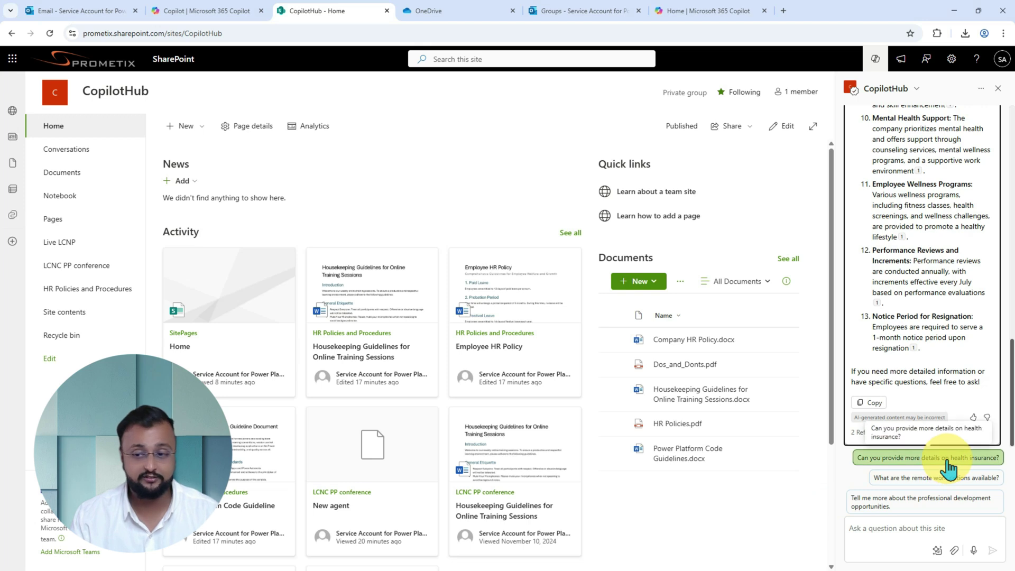
click(946, 467)
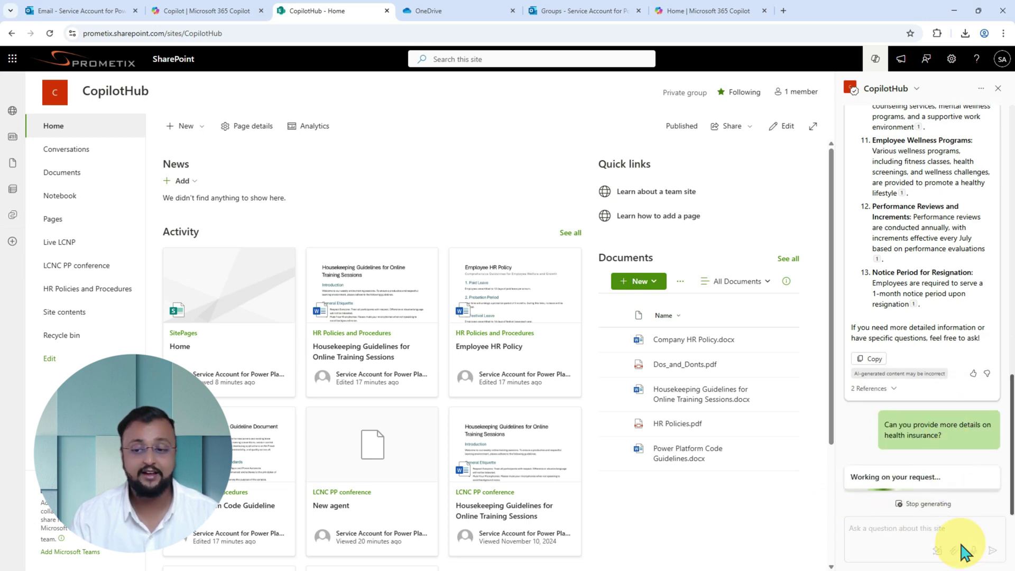
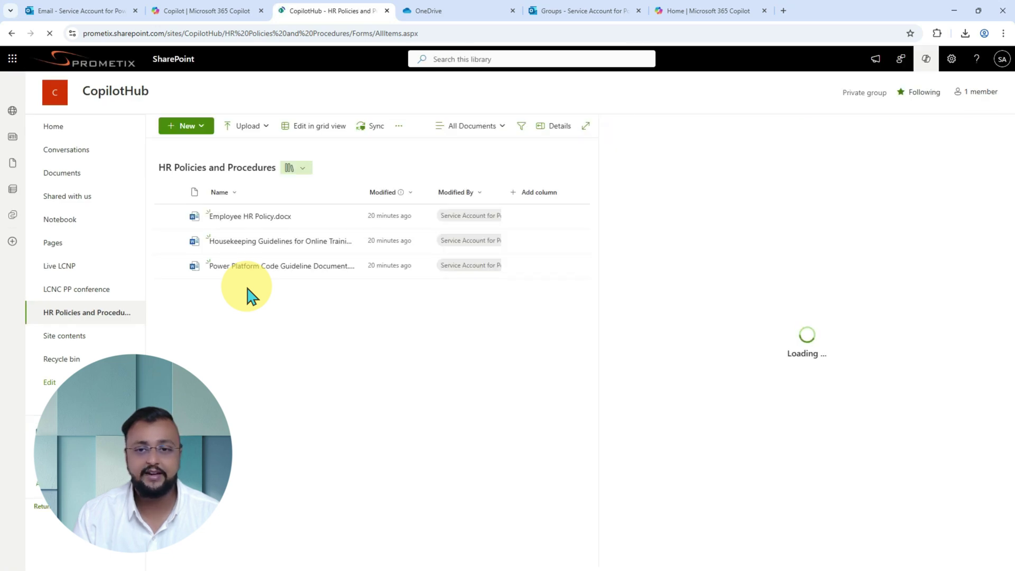
Step: Close the agent chat in the HR Policies and Procedures library and examine its documents and the option to create an agent
click(926, 58)
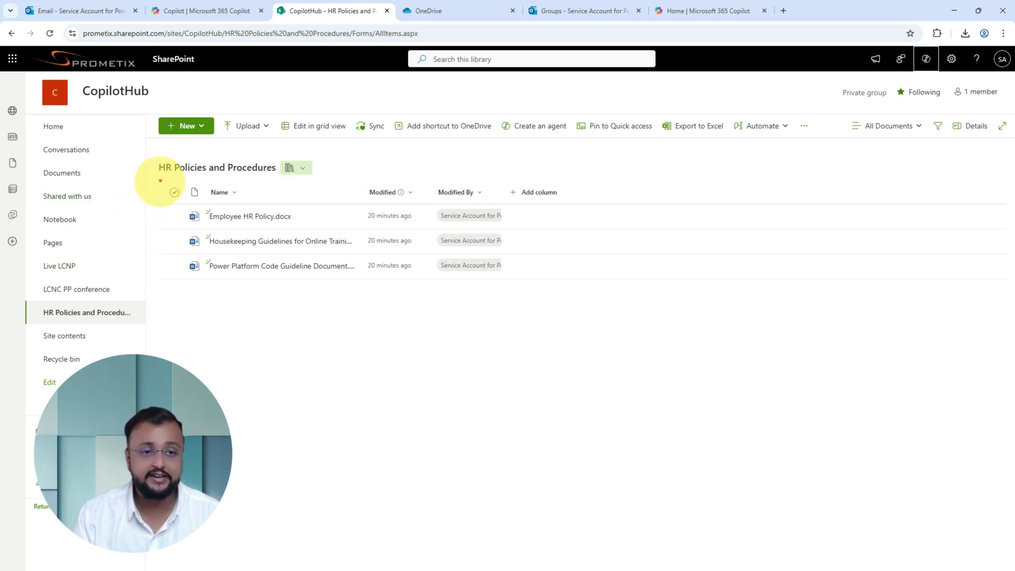
drag(160, 180, 603, 295)
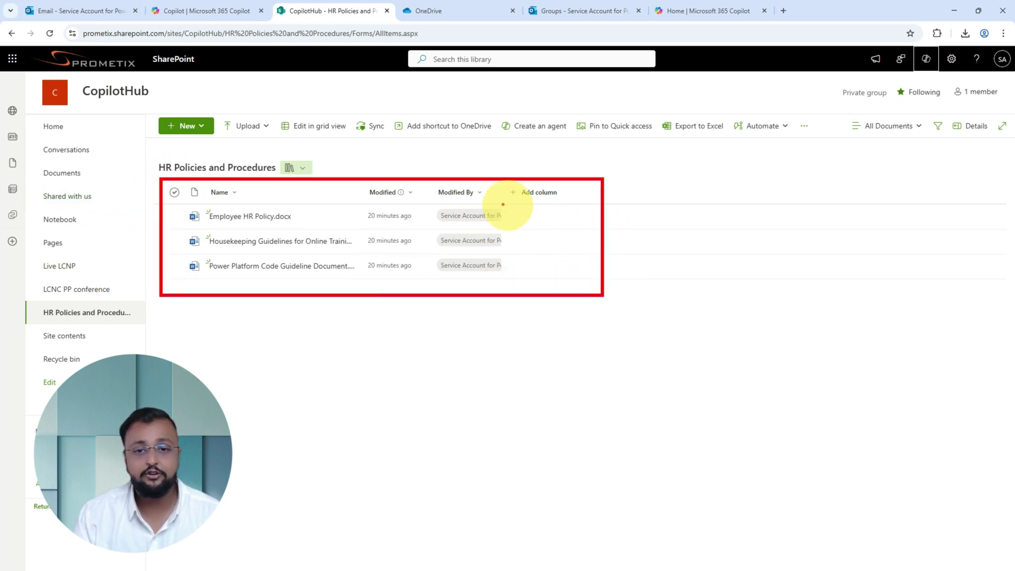
mouse_move(412, 179)
mouse_down()
mouse_move(431, 212)
mouse_move(375, 307)
mouse_move(359, 294)
mouse_up()
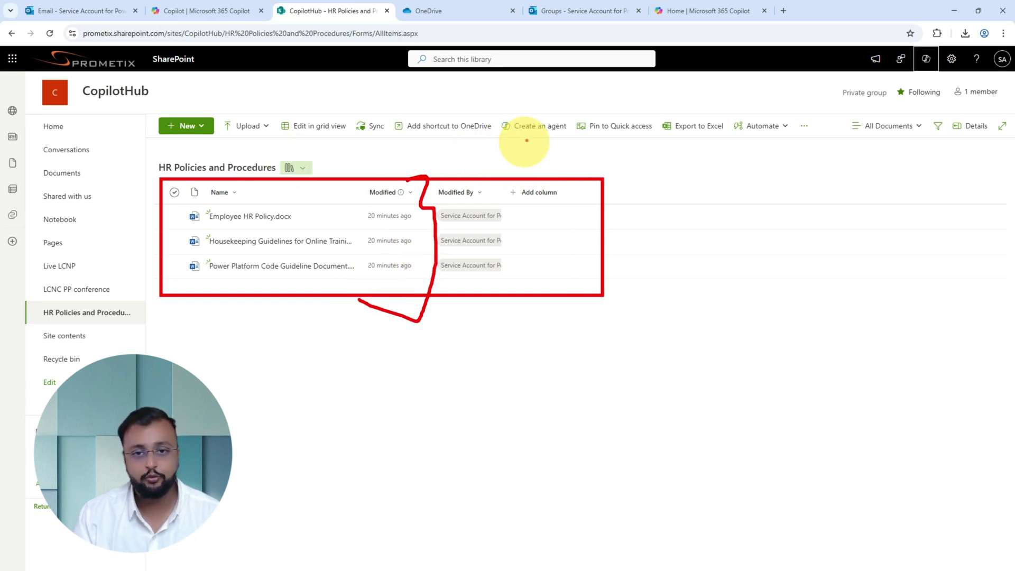
key(Escape)
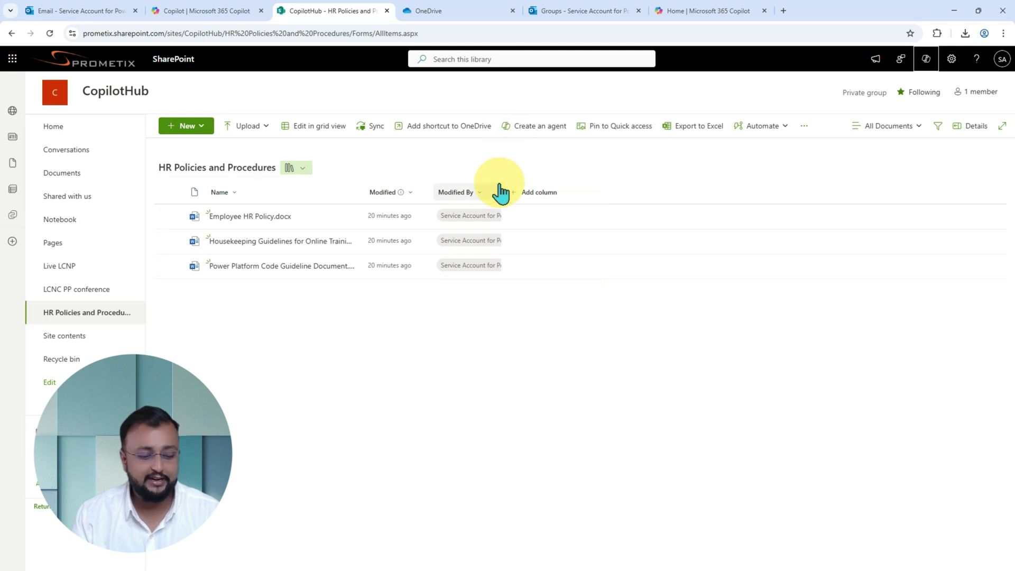
drag(157, 179, 680, 359)
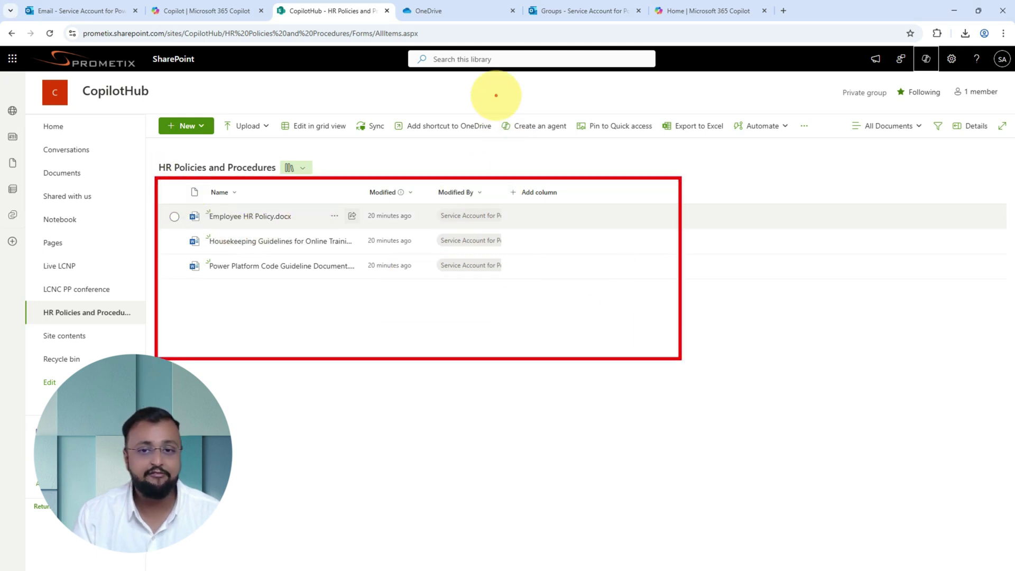
mouse_move(544, 106)
mouse_down()
mouse_move(503, 113)
mouse_move(573, 136)
mouse_move(536, 104)
mouse_up()
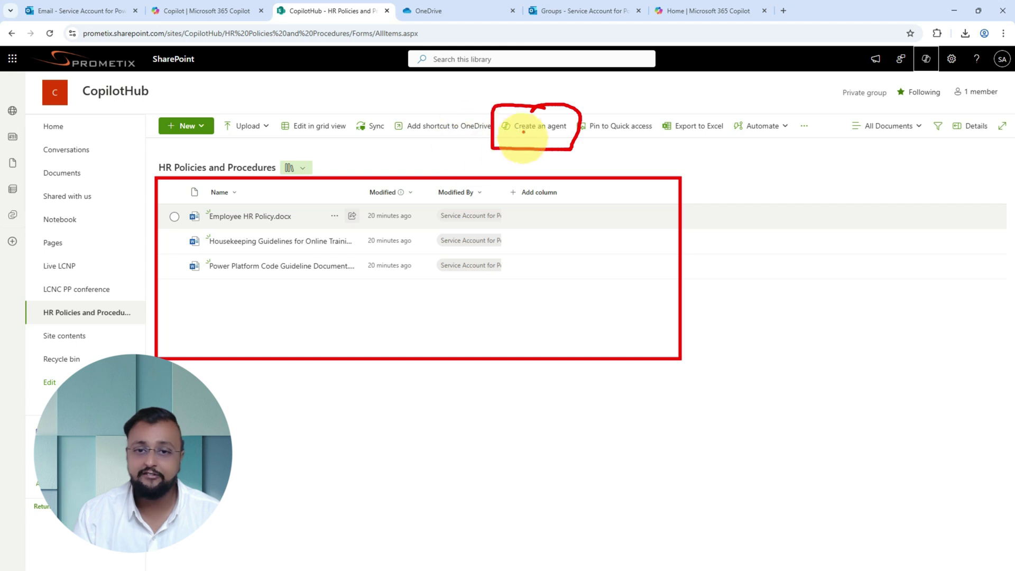
mouse_move(148, 150)
mouse_down()
mouse_move(787, 158)
mouse_move(809, 452)
mouse_up()
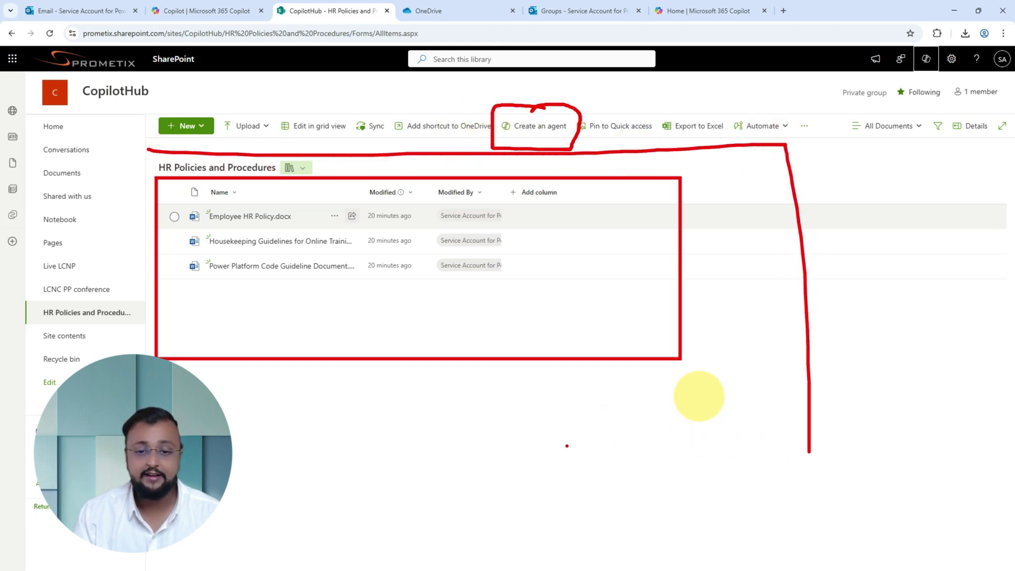
mouse_move(228, 480)
mouse_down()
mouse_move(737, 499)
mouse_move(822, 433)
mouse_up()
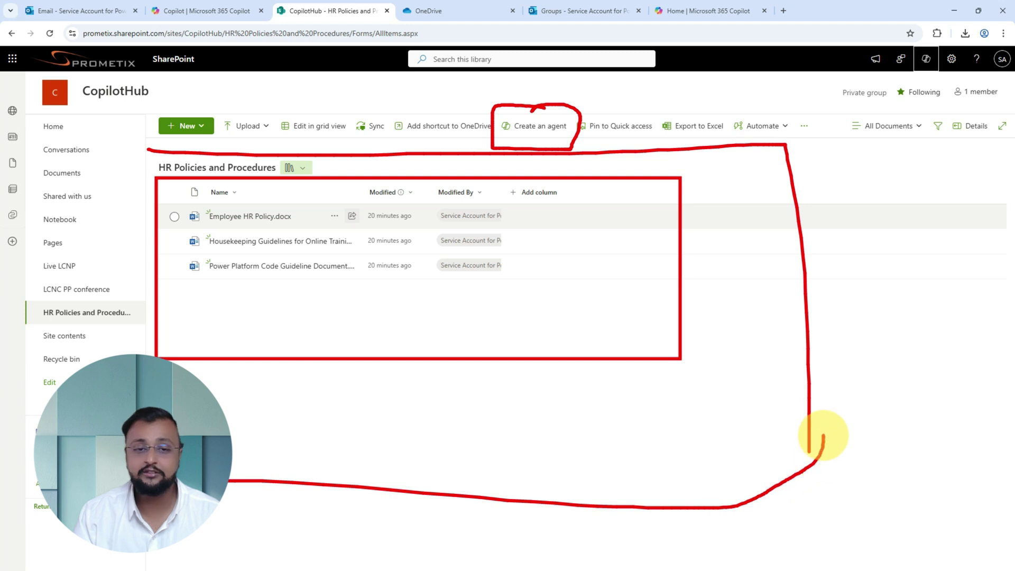
drag(141, 196, 142, 356)
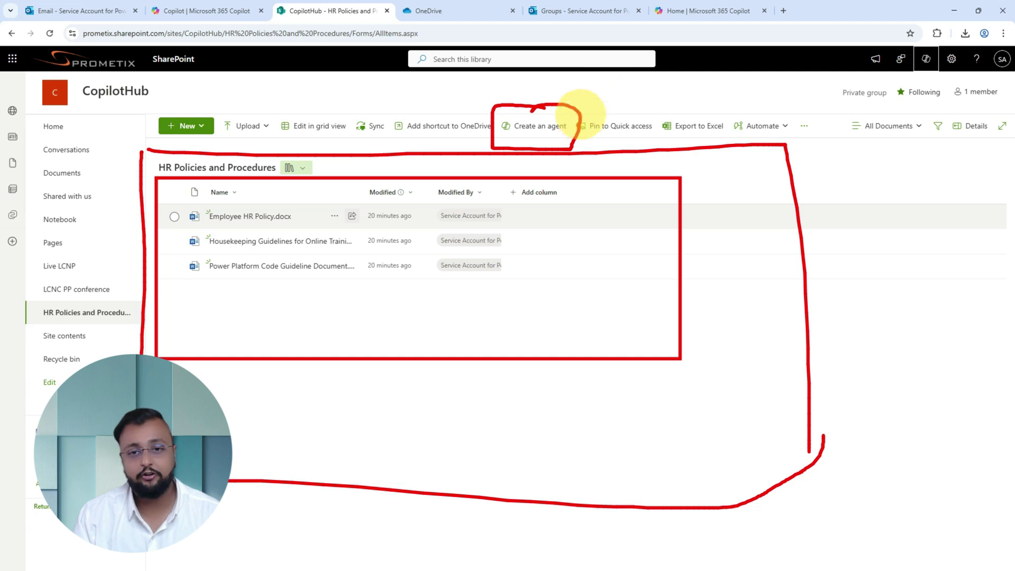
key(Escape)
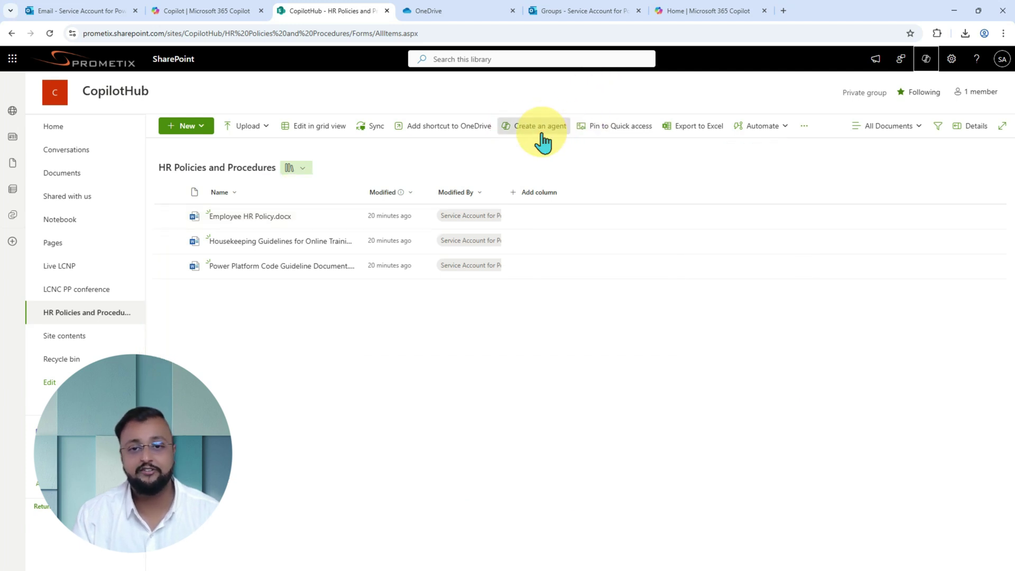
Step: Try creating an agent from the whole HR Policies and Procedures library, check its source folder, and close it without finishing
click(538, 127)
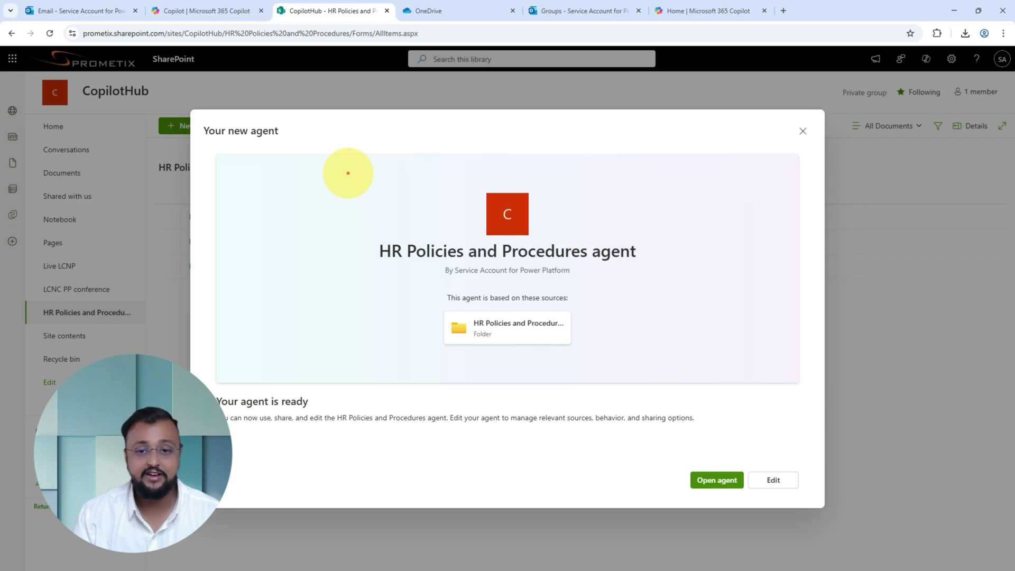
drag(346, 172, 705, 364)
mouse_move(523, 345)
mouse_down()
mouse_move(453, 335)
mouse_move(507, 299)
mouse_move(502, 350)
mouse_move(458, 316)
mouse_move(560, 343)
mouse_up()
mouse_move(374, 320)
mouse_down()
mouse_move(386, 341)
mouse_move(414, 330)
mouse_up()
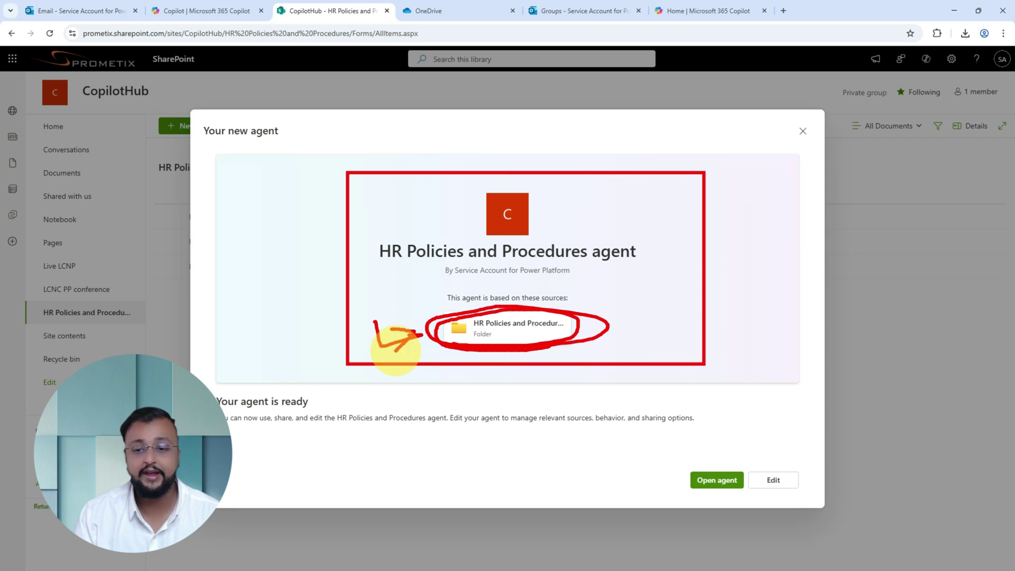
key(Escape)
click(803, 132)
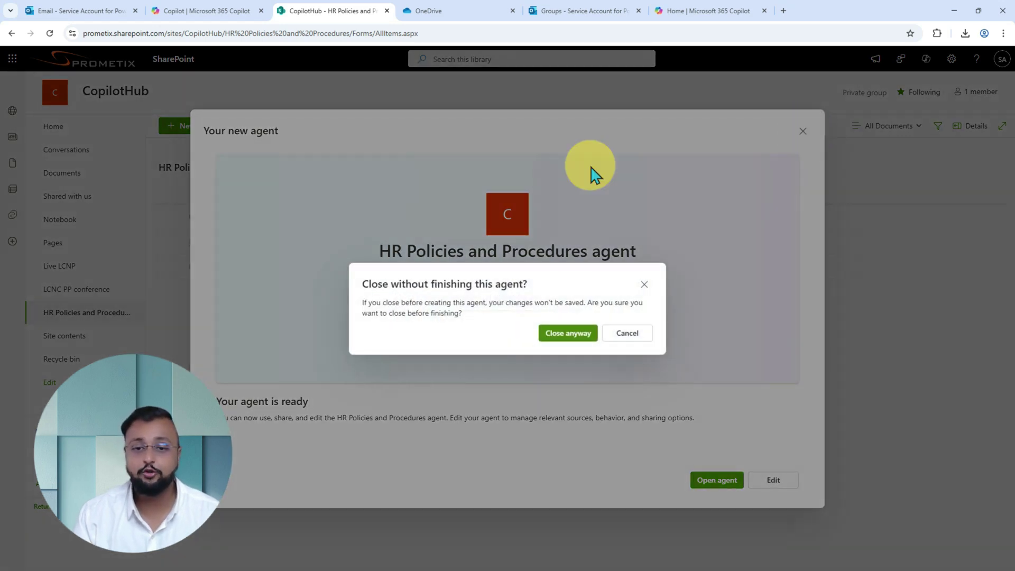
click(568, 334)
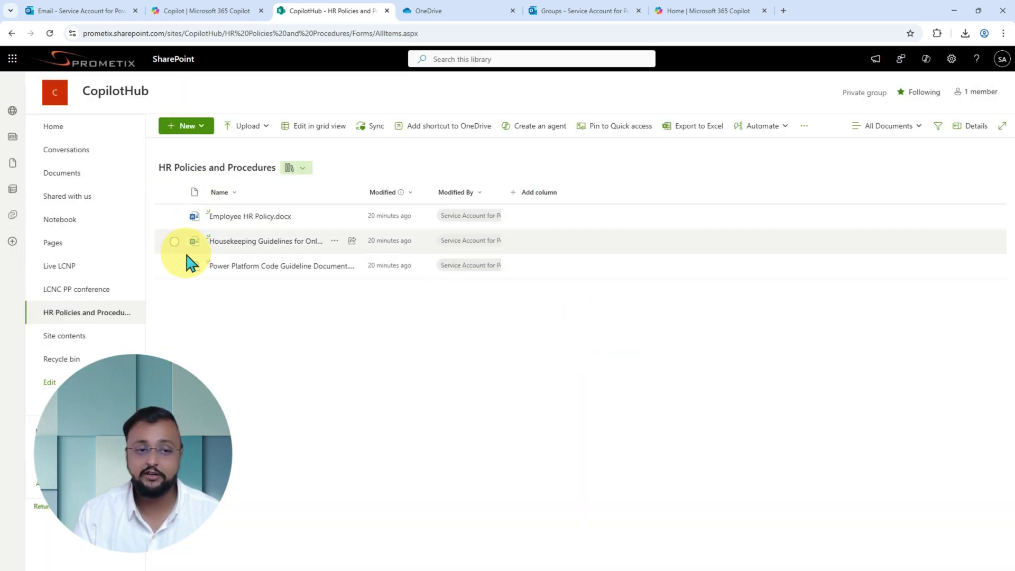
Step: Create an agent from the Employee HR Policy, Housekeeping Guidelines and Power Platform Code Guideline documents
click(174, 216)
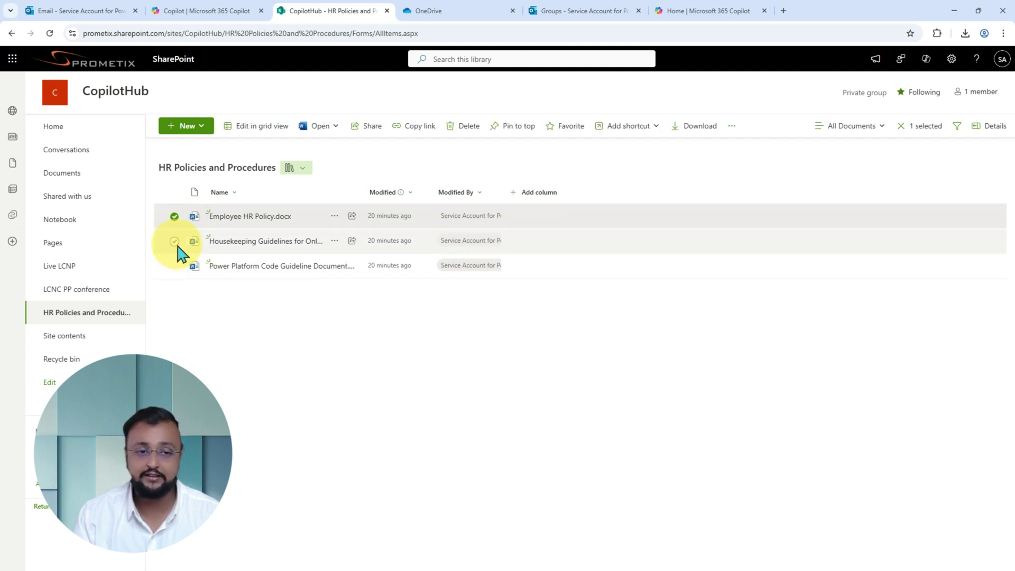
click(174, 241)
click(174, 266)
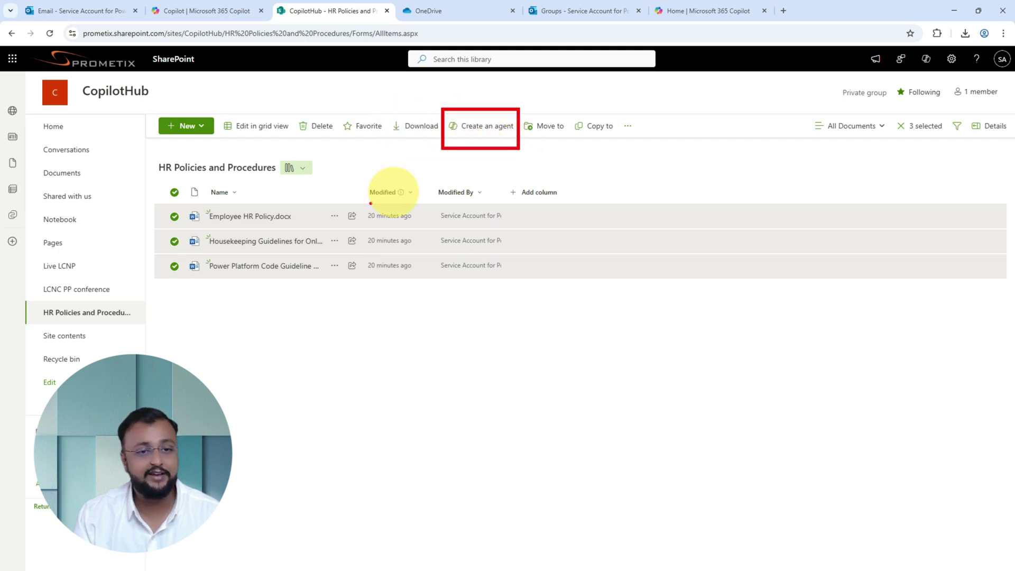
drag(394, 145, 456, 140)
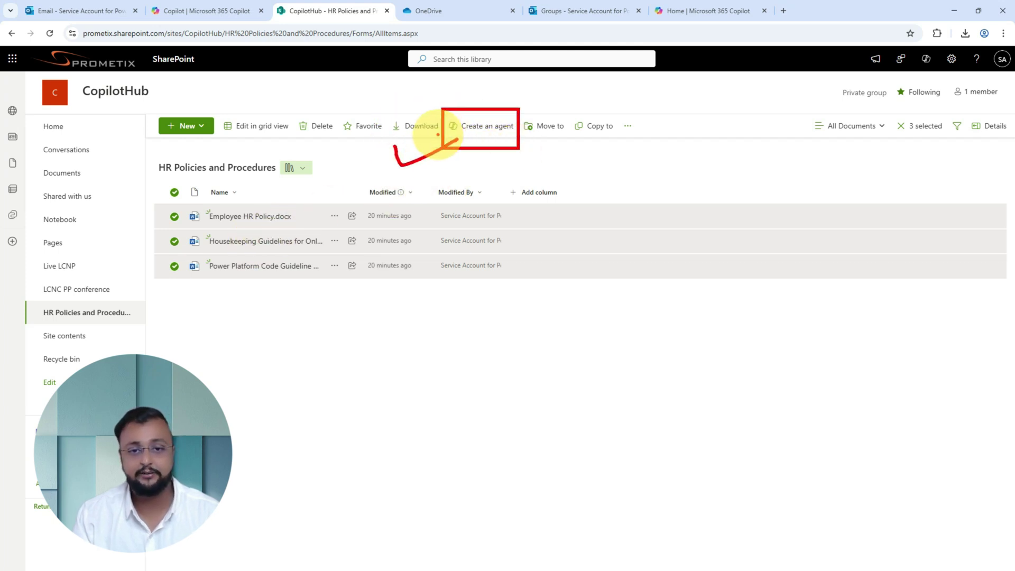
key(Escape)
click(478, 132)
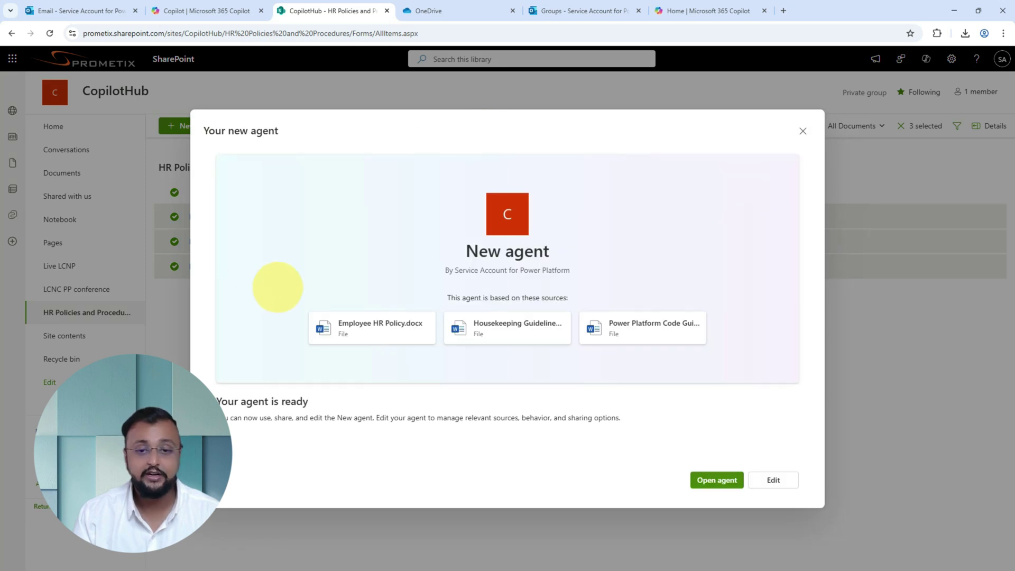
Step: Review the new agent's name and source files, and open the agent
drag(277, 288, 735, 373)
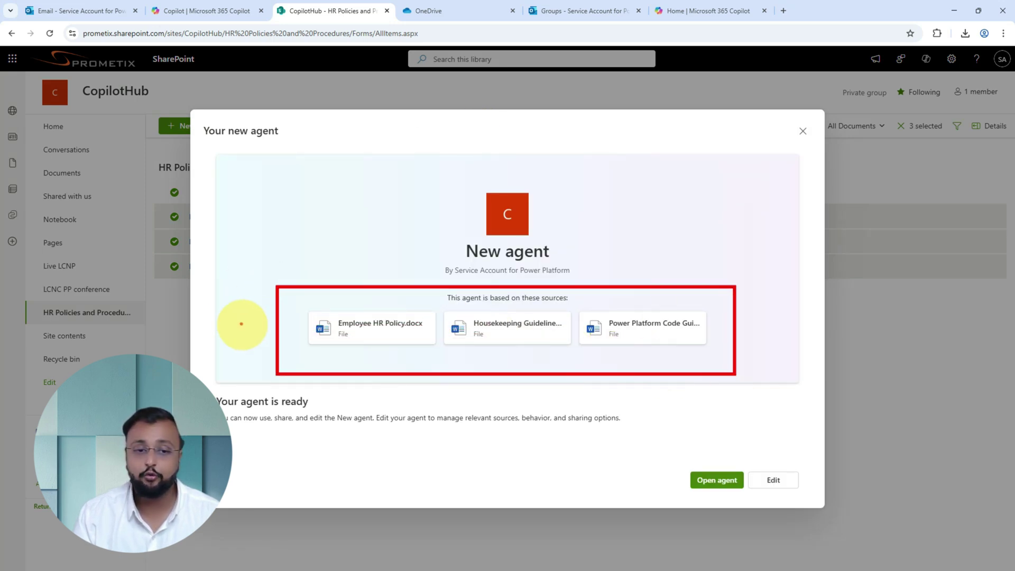
drag(234, 314, 258, 341)
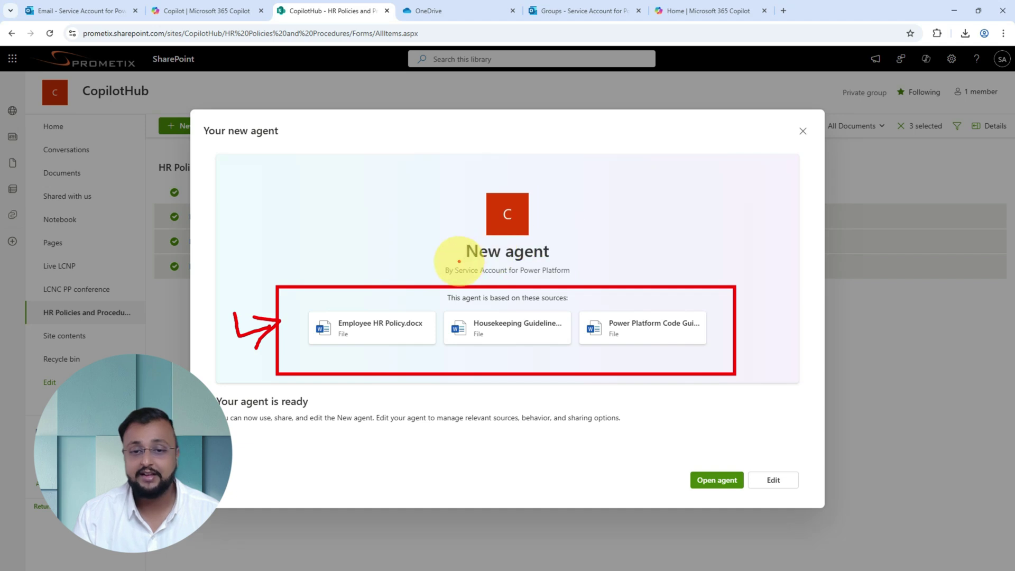
mouse_move(465, 261)
mouse_down()
mouse_move(526, 252)
mouse_move(440, 254)
mouse_move(476, 235)
mouse_move(494, 256)
mouse_up()
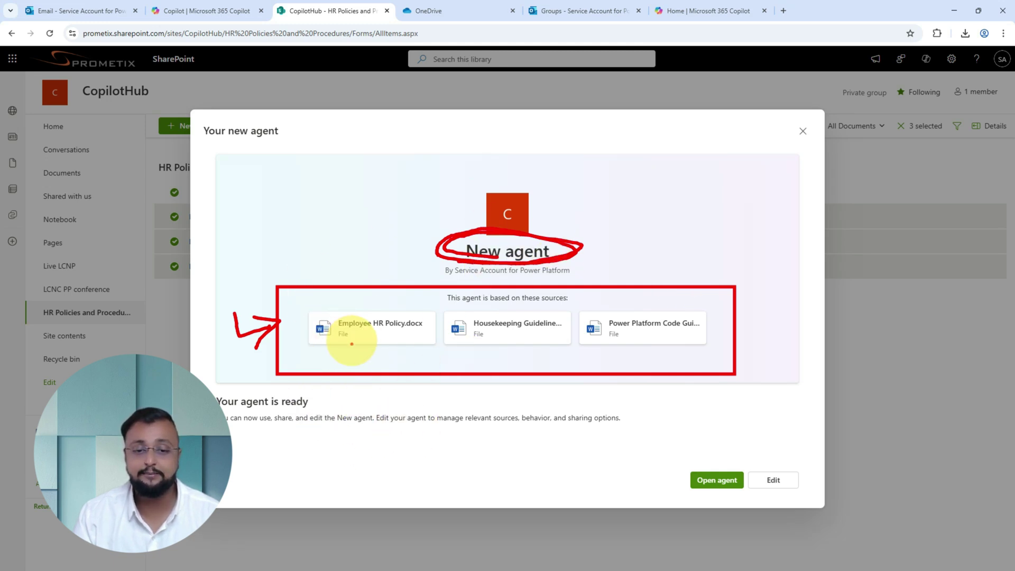
drag(338, 350, 749, 360)
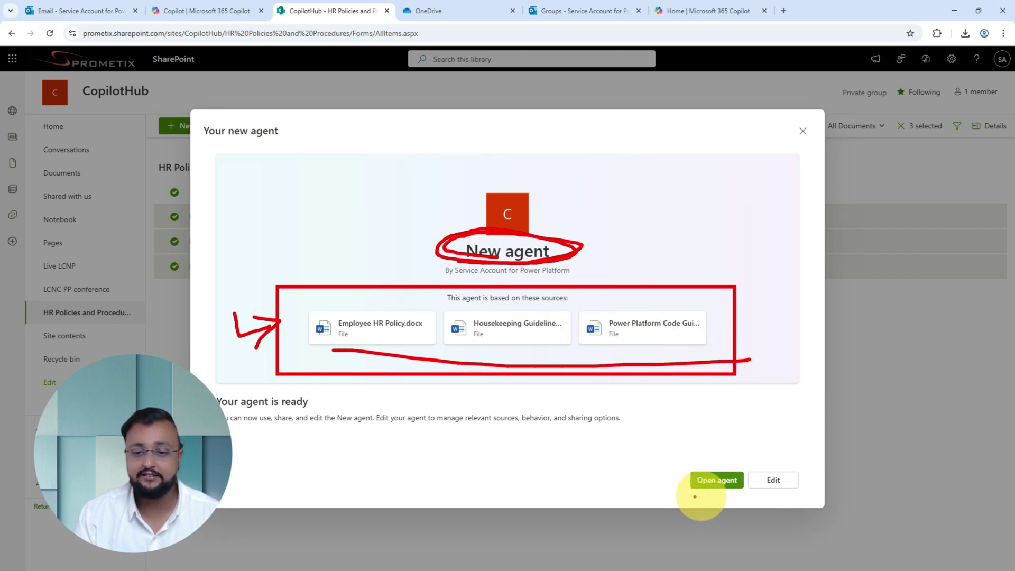
drag(685, 497, 688, 490)
key(Escape)
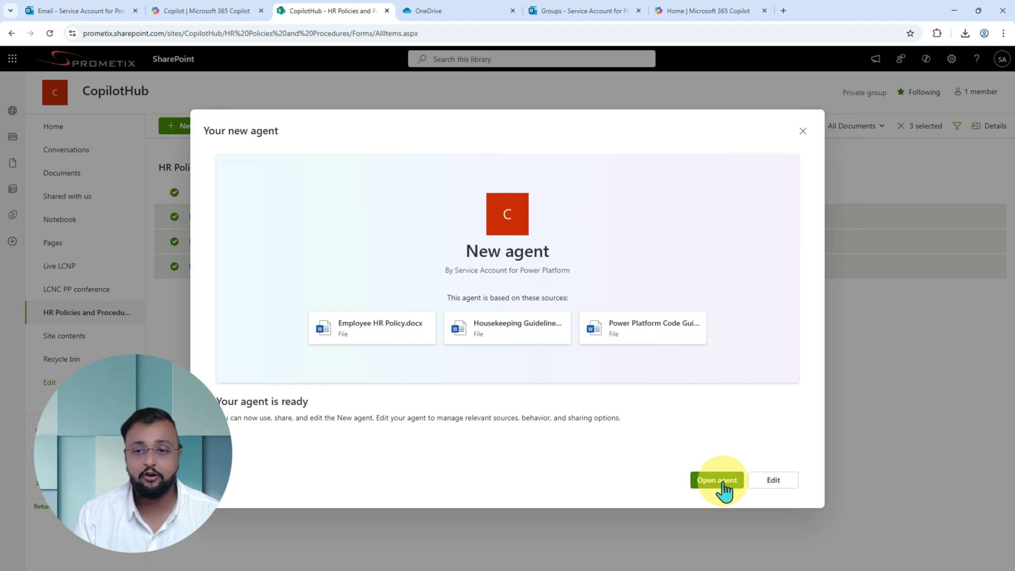
click(722, 482)
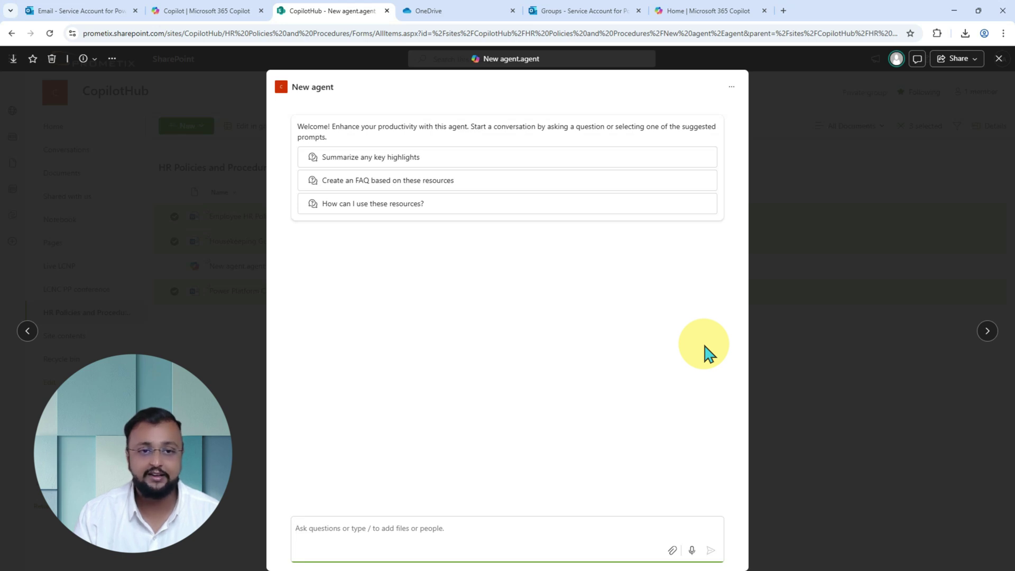
Step: Close the agent's chat view and locate its New agent.agent file in the HR Policies and Procedures library
click(999, 62)
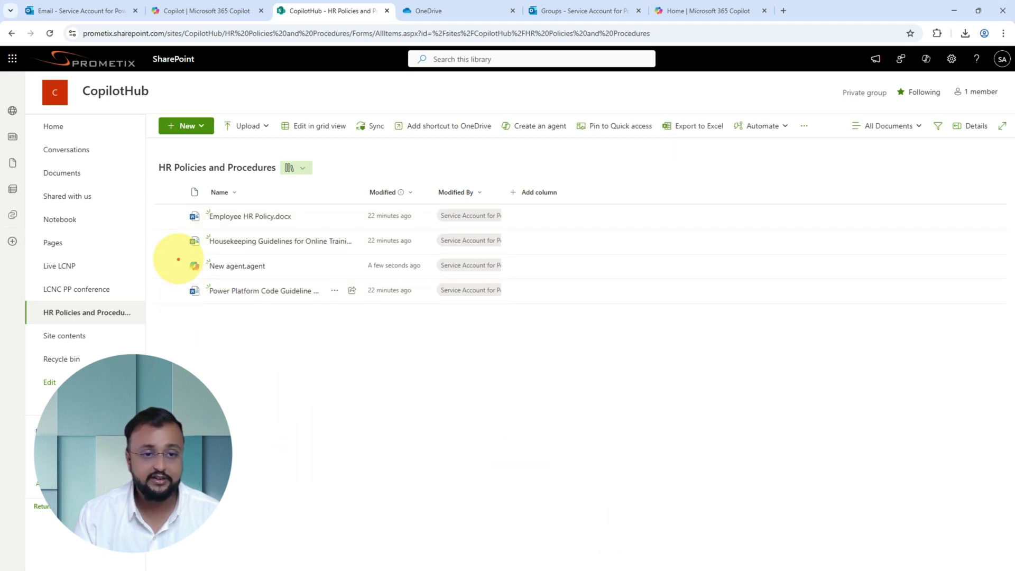
mouse_move(176, 256)
mouse_down()
mouse_move(439, 284)
mouse_move(630, 281)
mouse_up()
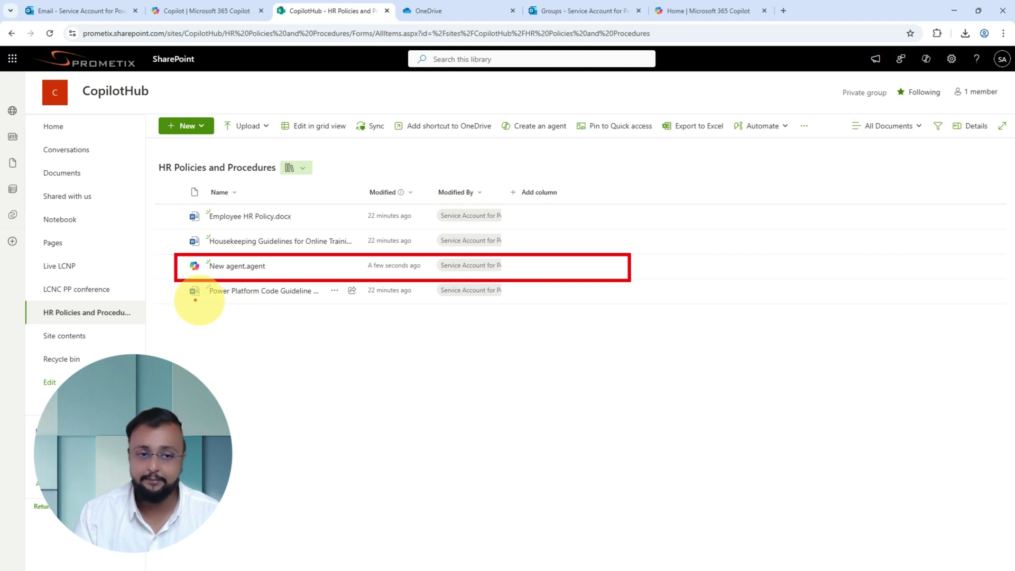
mouse_move(146, 284)
mouse_down()
mouse_move(193, 297)
mouse_move(174, 328)
mouse_up()
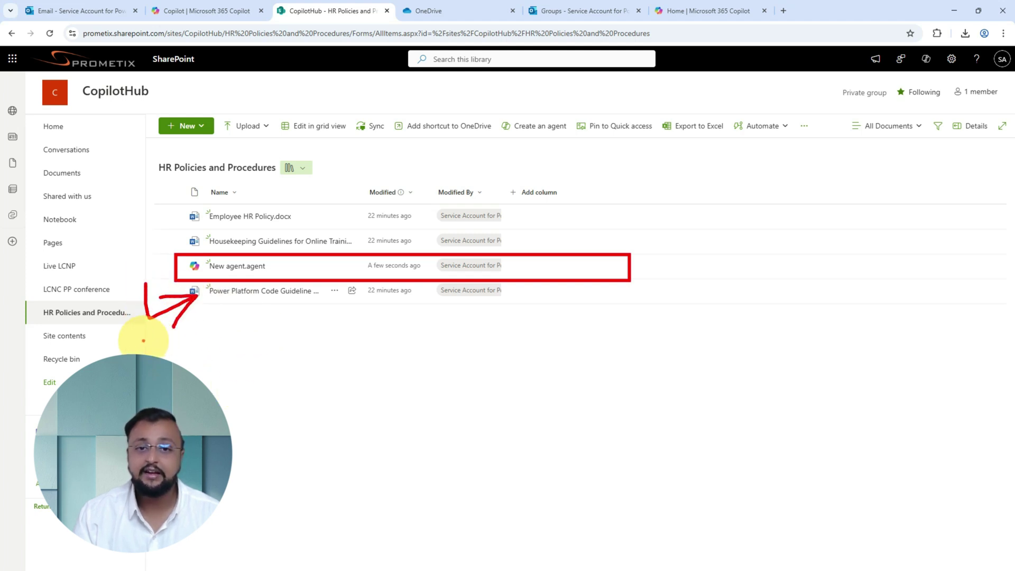
key(Escape)
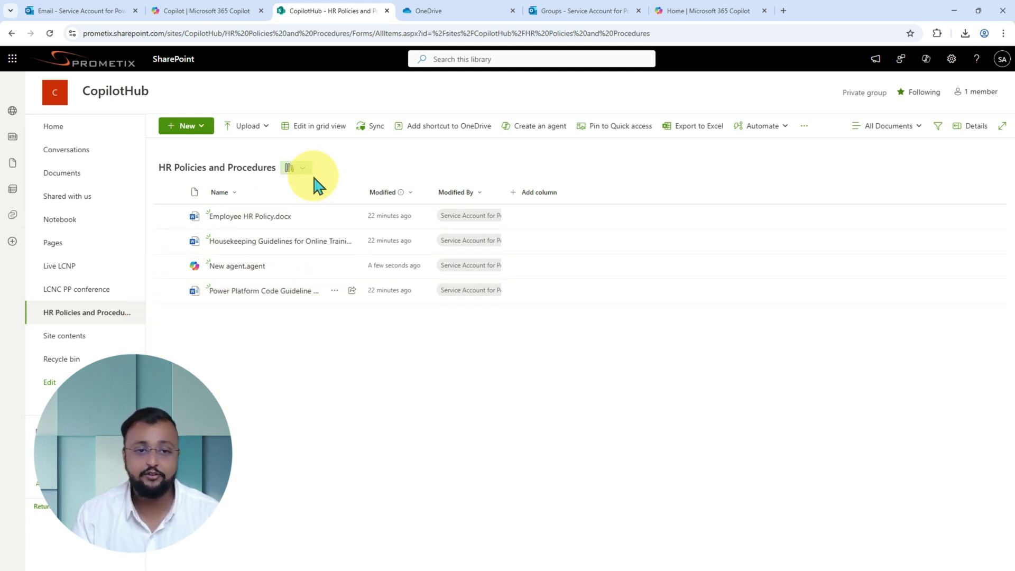
Step: Look through the file actions available for New agent.agent and dismiss them without choosing any
click(175, 266)
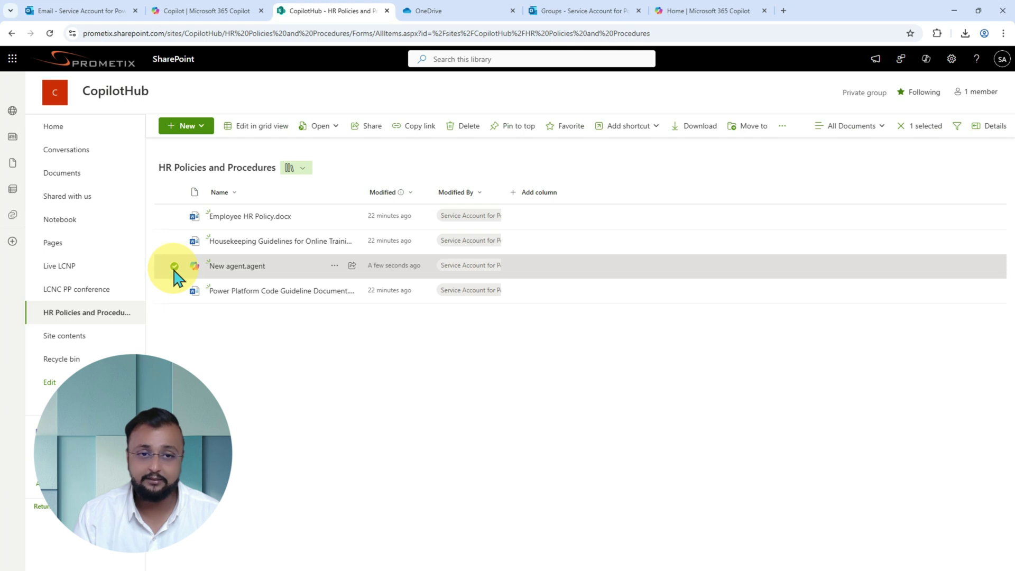
click(335, 266)
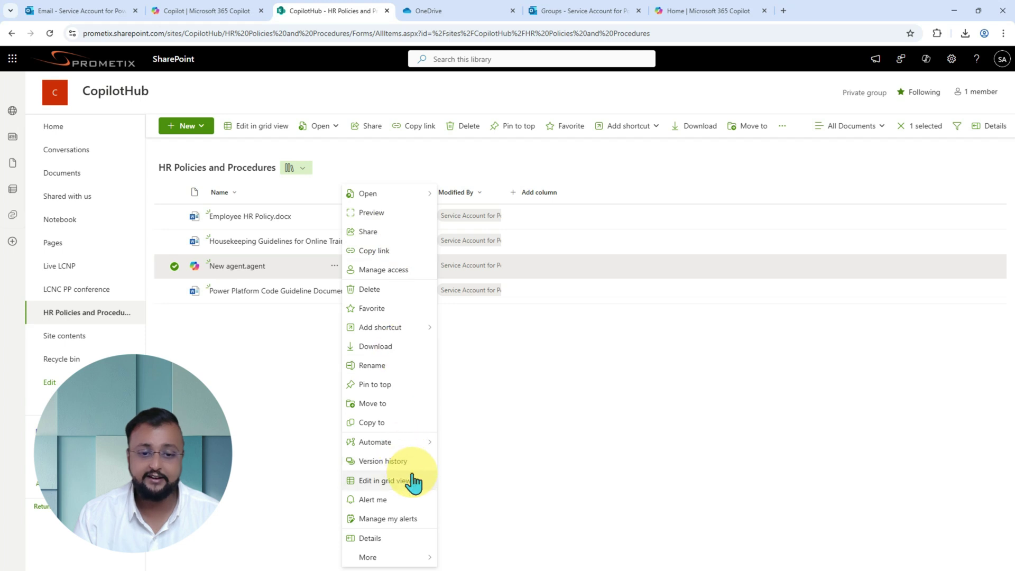
click(584, 513)
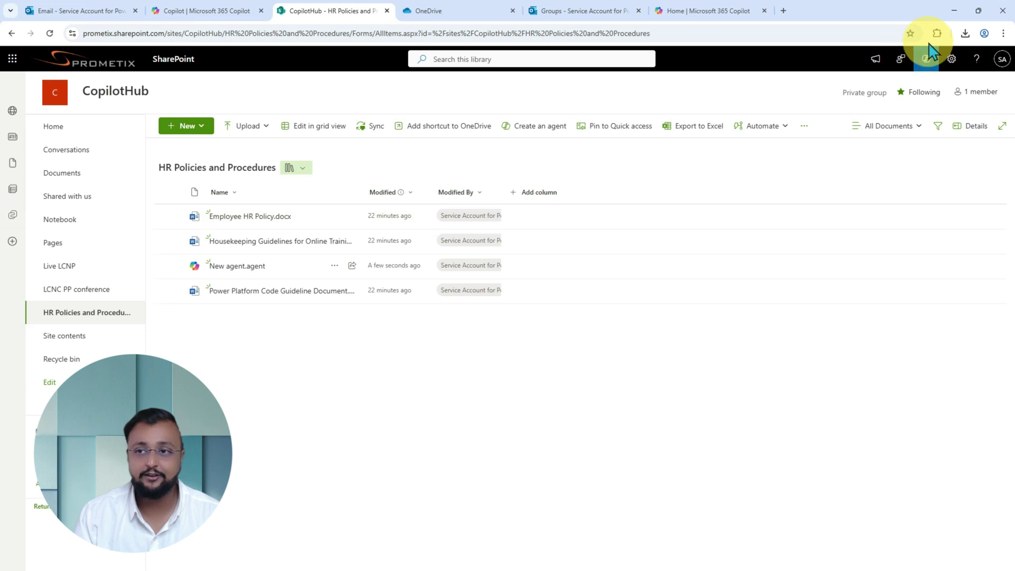
Step: Create another agent from the Employee HR Policy, Housekeeping Guidelines and Power Platform Code Guideline documents, leaving out New agent.agent
key(ctrl+a)
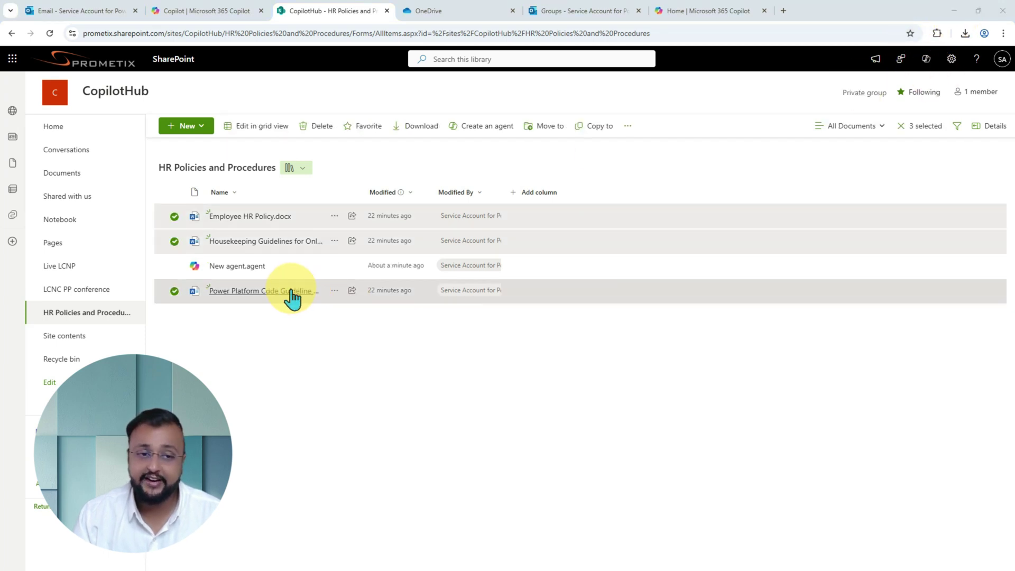
drag(160, 199, 555, 253)
drag(151, 284, 581, 310)
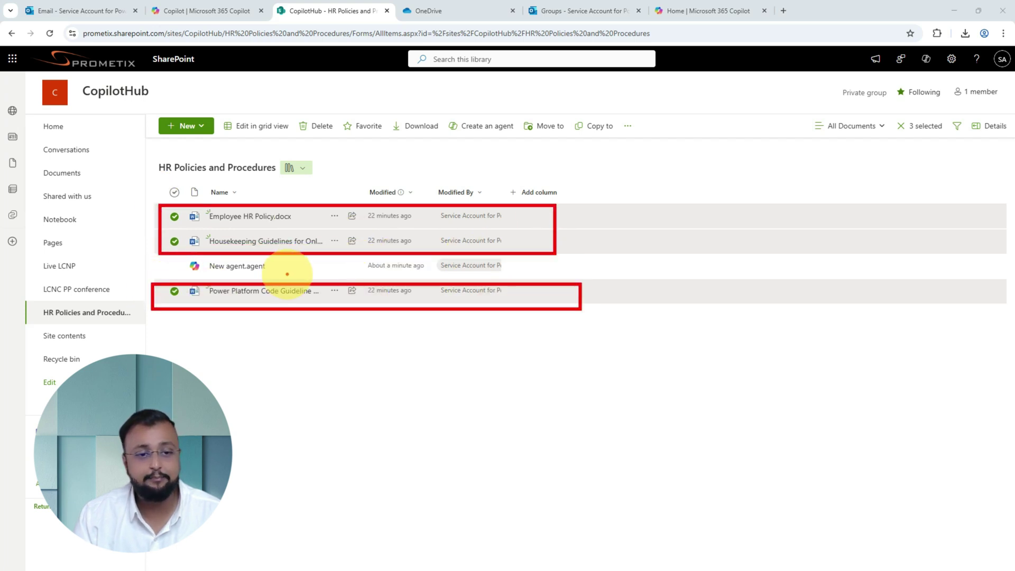
drag(236, 274, 291, 271)
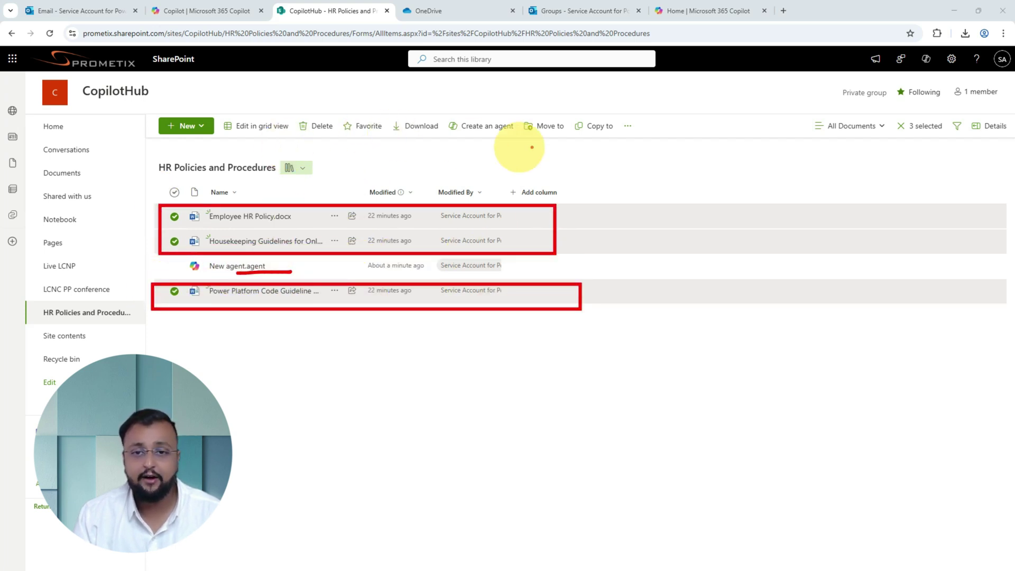
click(628, 126)
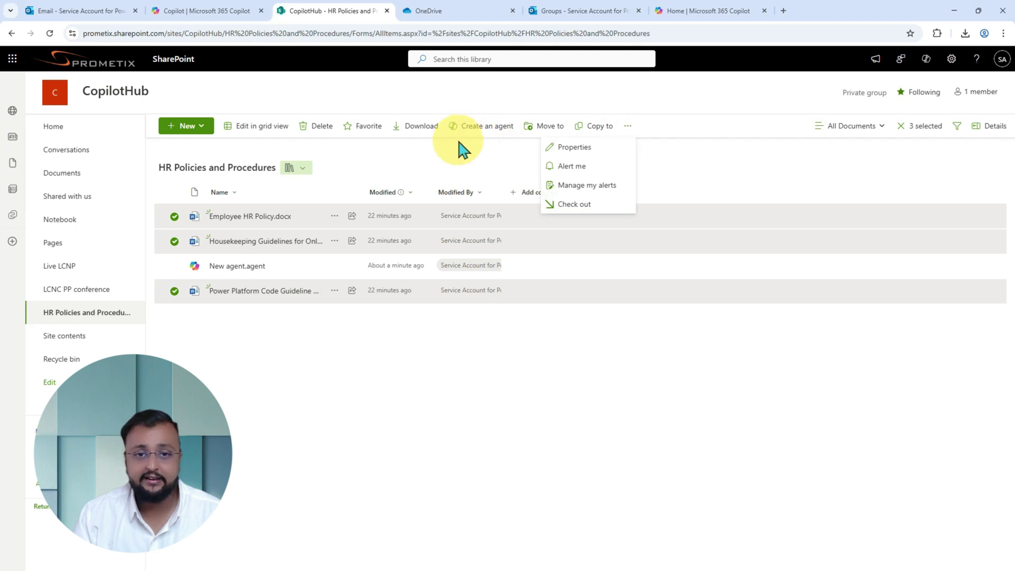
click(476, 127)
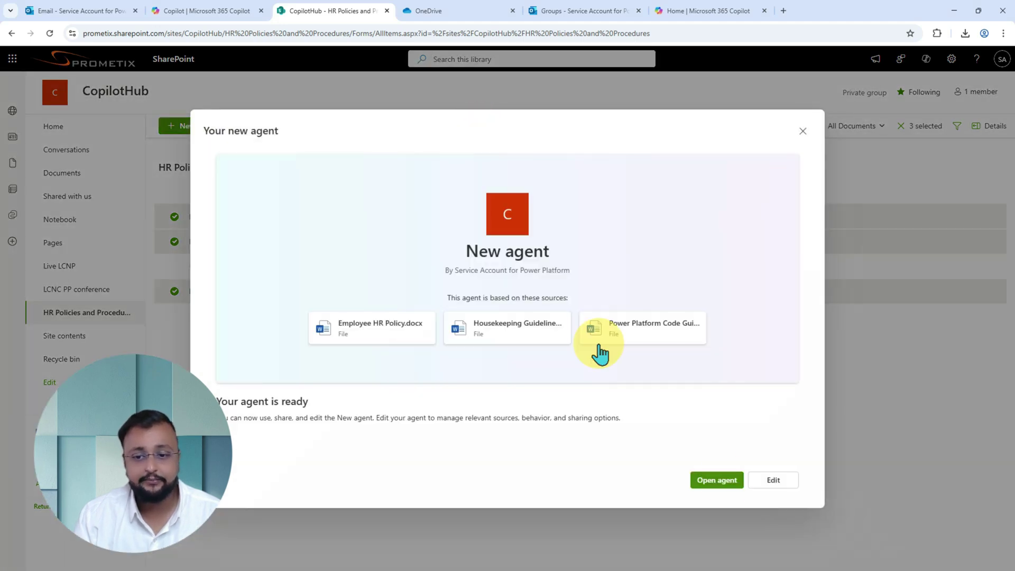
Step: Open the newly created agent for editing and rename it HR Copilot
drag(746, 461, 807, 497)
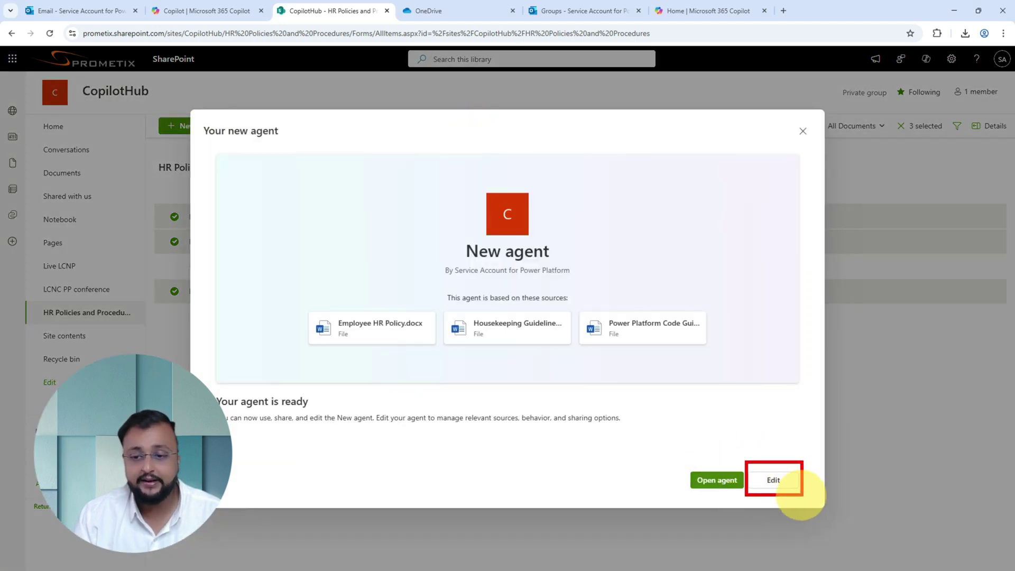
drag(701, 421, 772, 449)
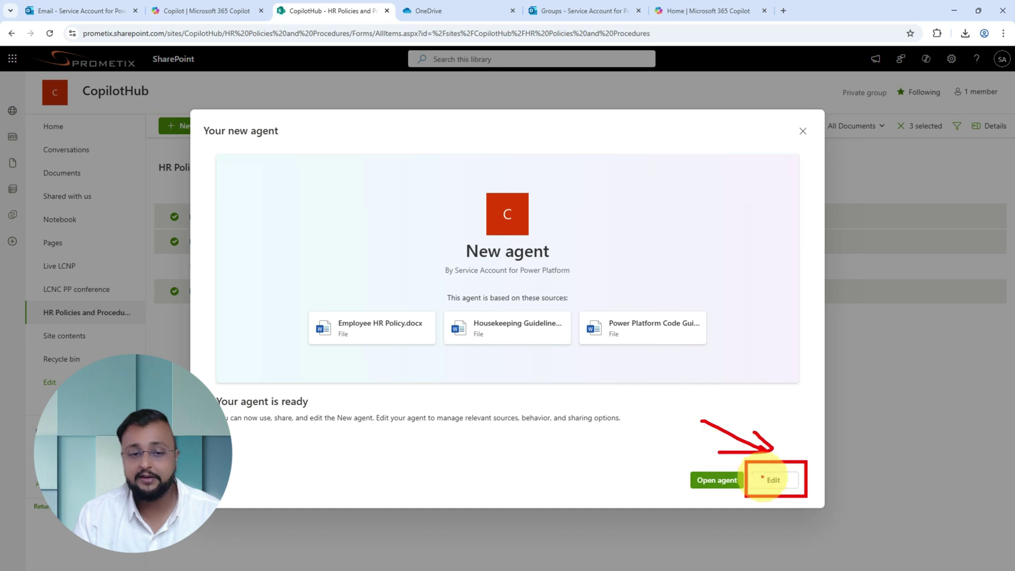
click(779, 486)
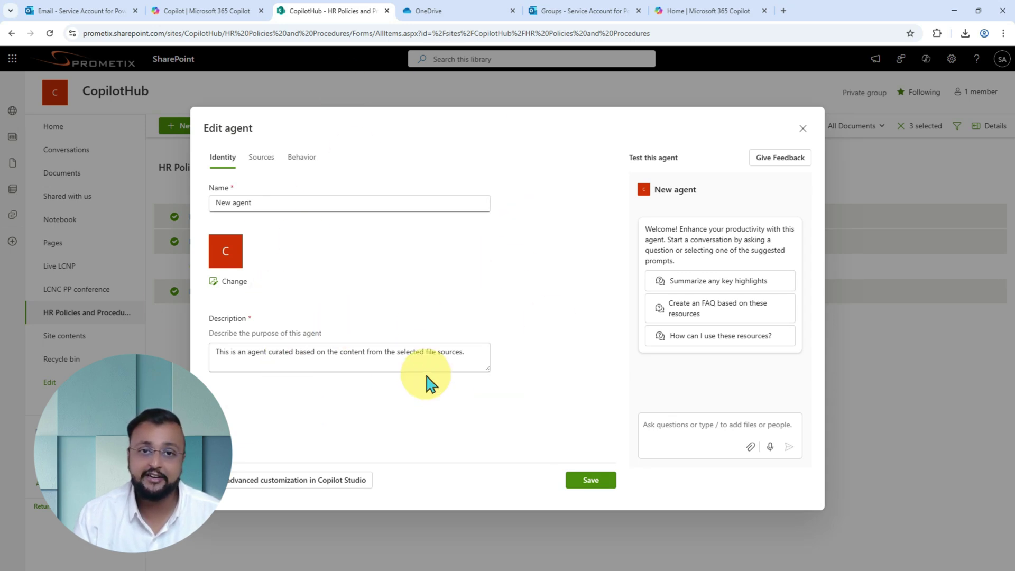
click(297, 204)
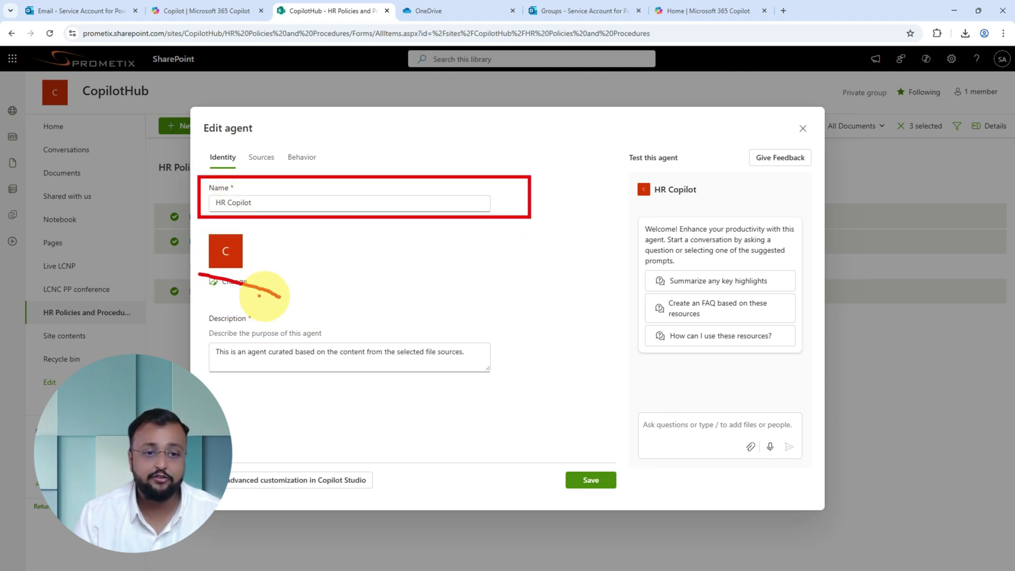
Step: View the image files available for changing the agent's icon and cancel without choosing one
click(231, 281)
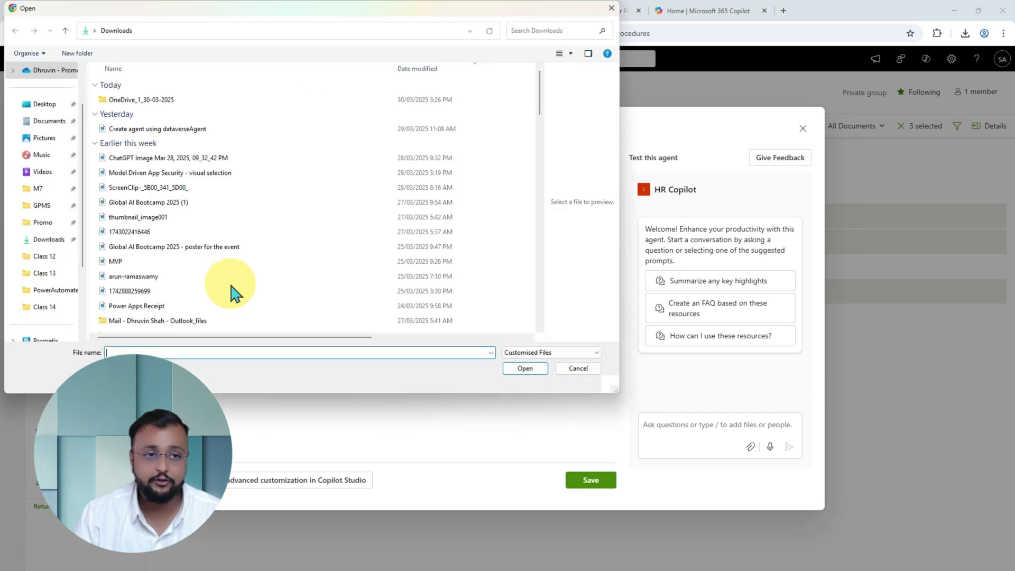
click(582, 370)
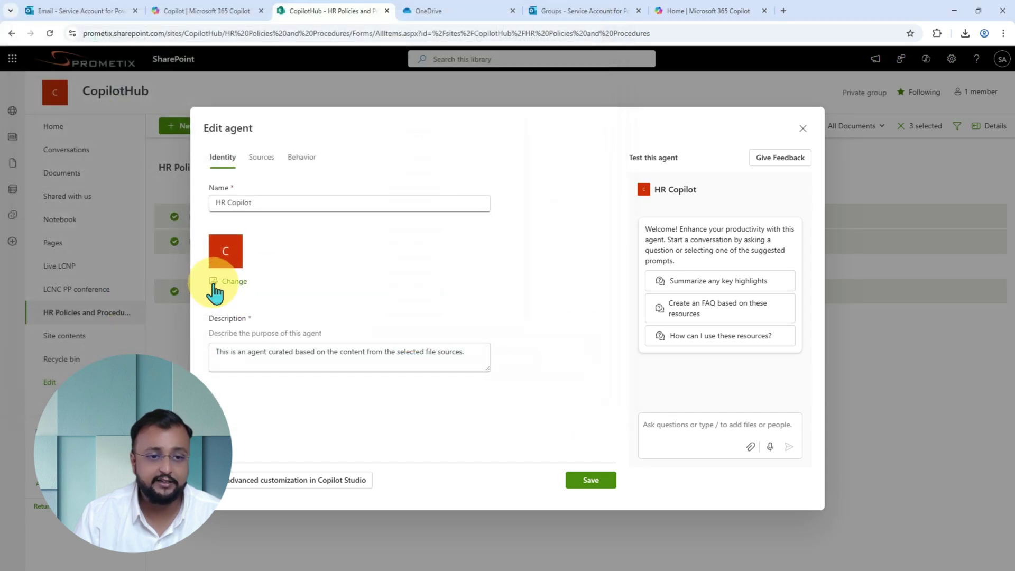
click(215, 284)
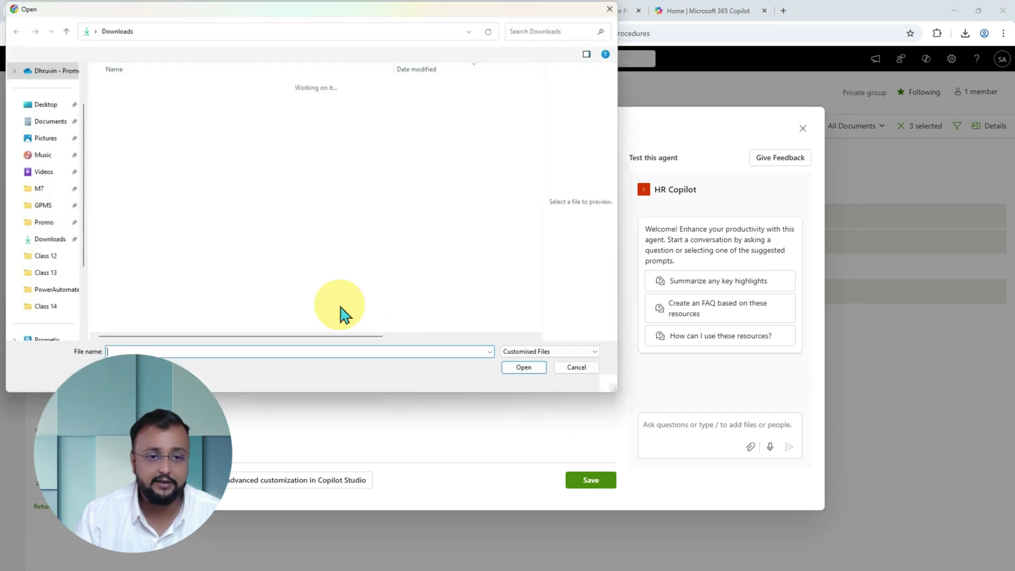
click(578, 369)
Step: Append "You're HR Agent. People will ask different questions related company's culture." to the agent's description
click(247, 353)
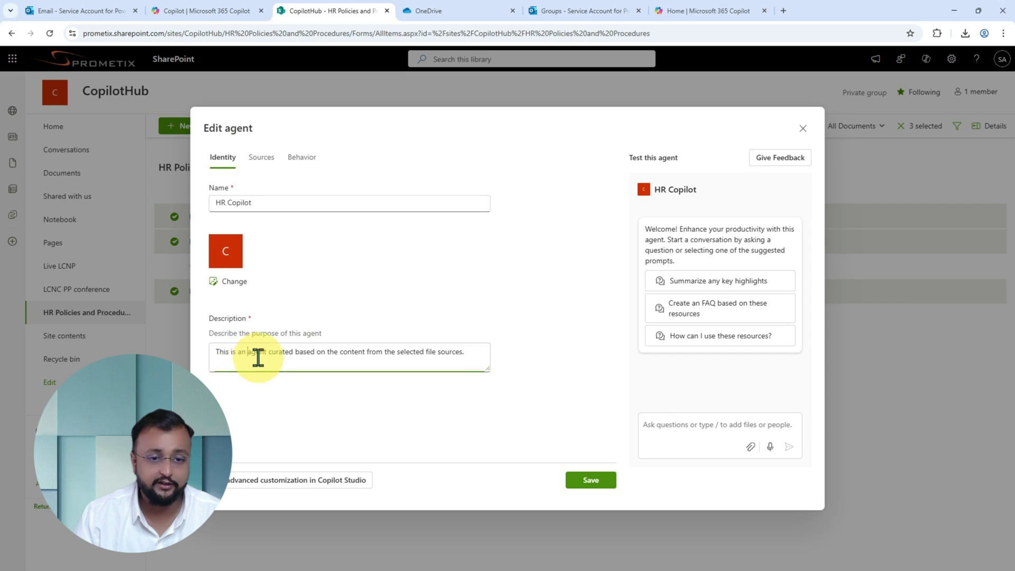
drag(216, 352, 468, 351)
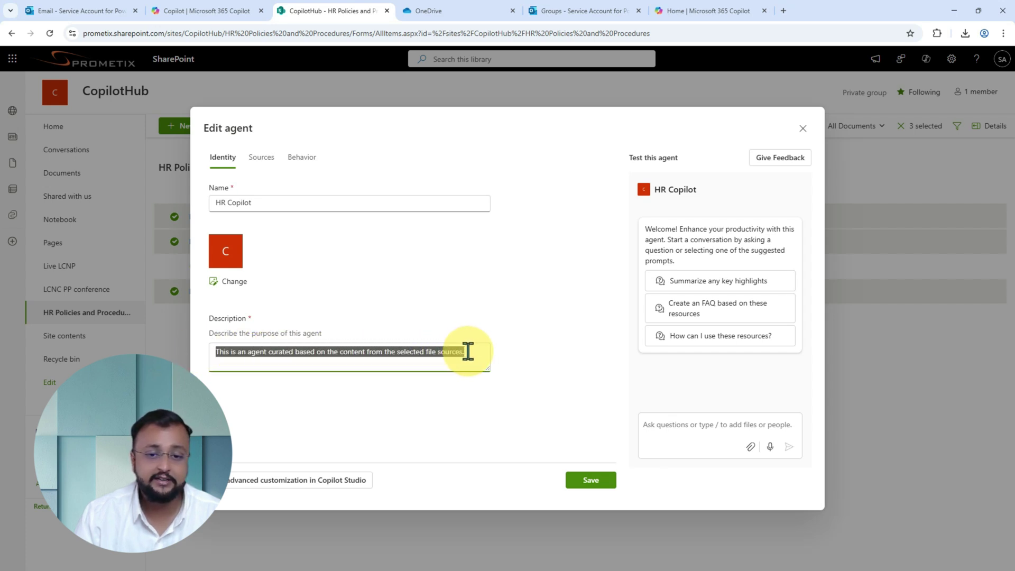
click(233, 376)
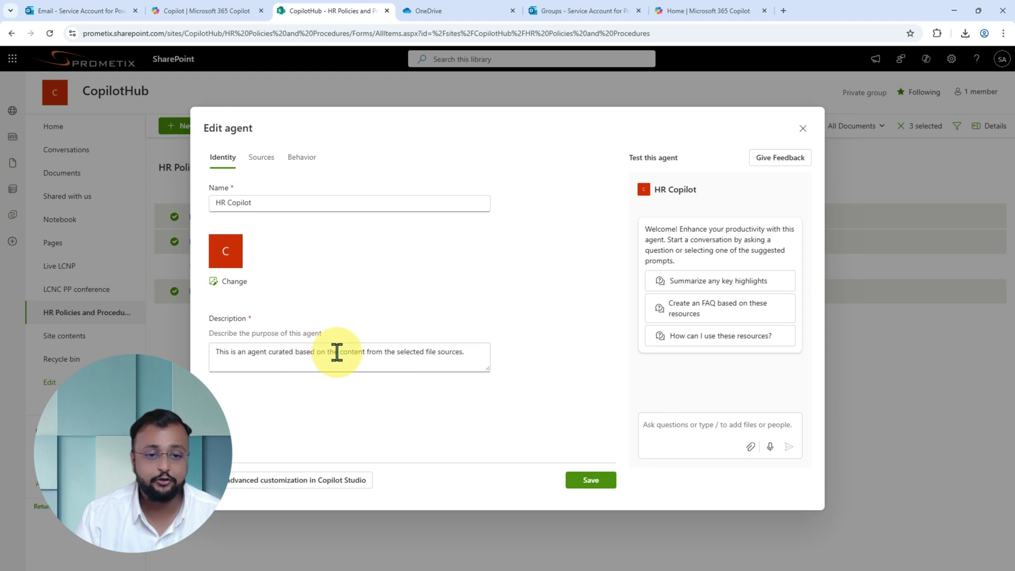
triple_click(483, 363)
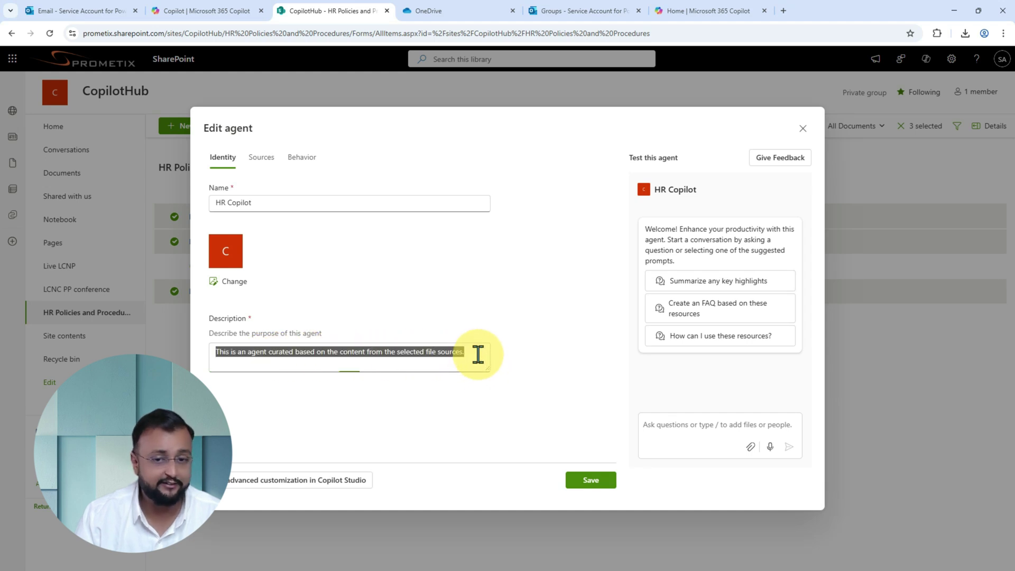
click(478, 360)
text(Yo)
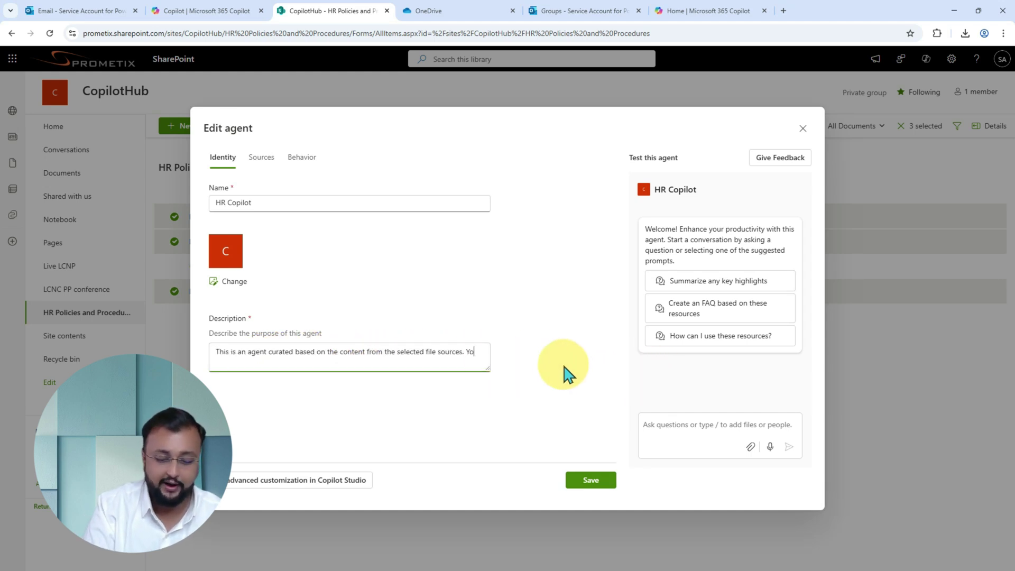
text(u're H)
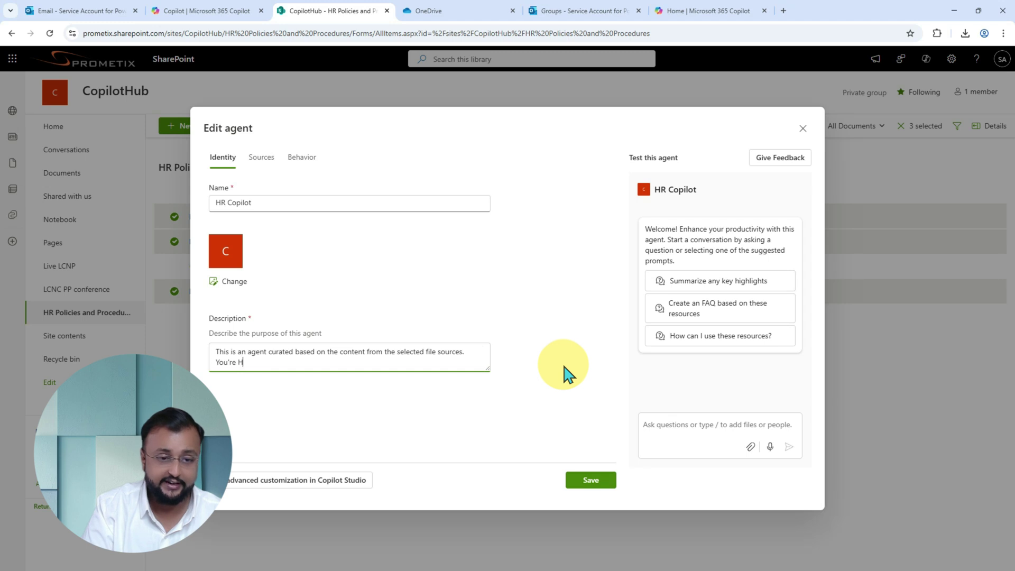
text(R Agent)
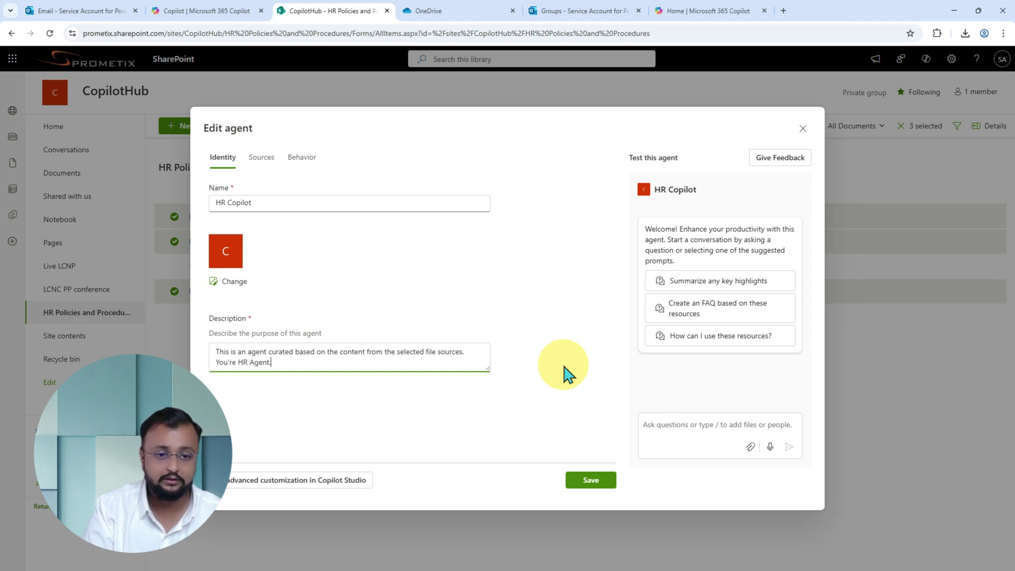
text(. Peopl)
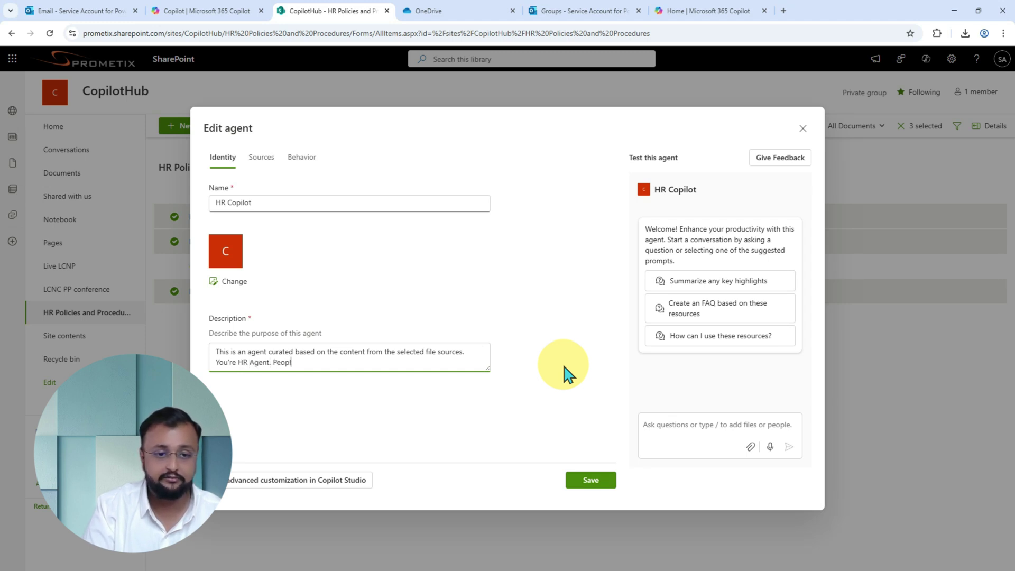
text(e will ask )
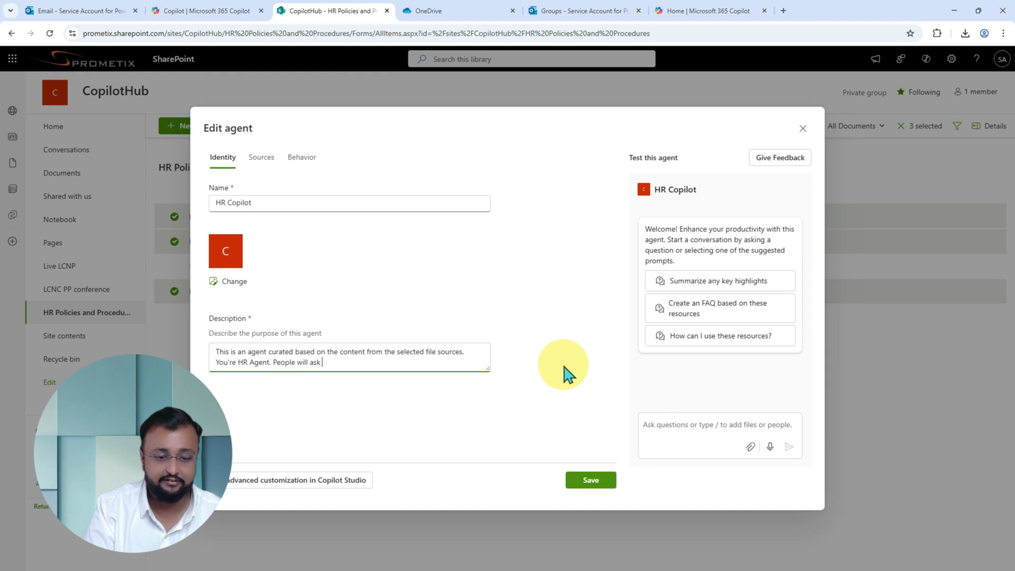
text(different question)
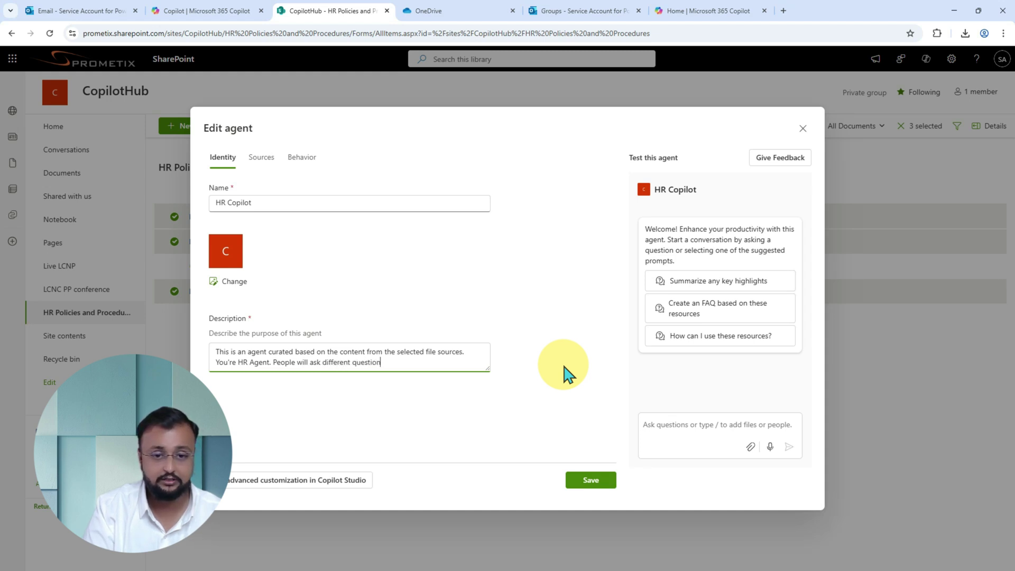
text(s relate)
key(BackSpace)
text(a)
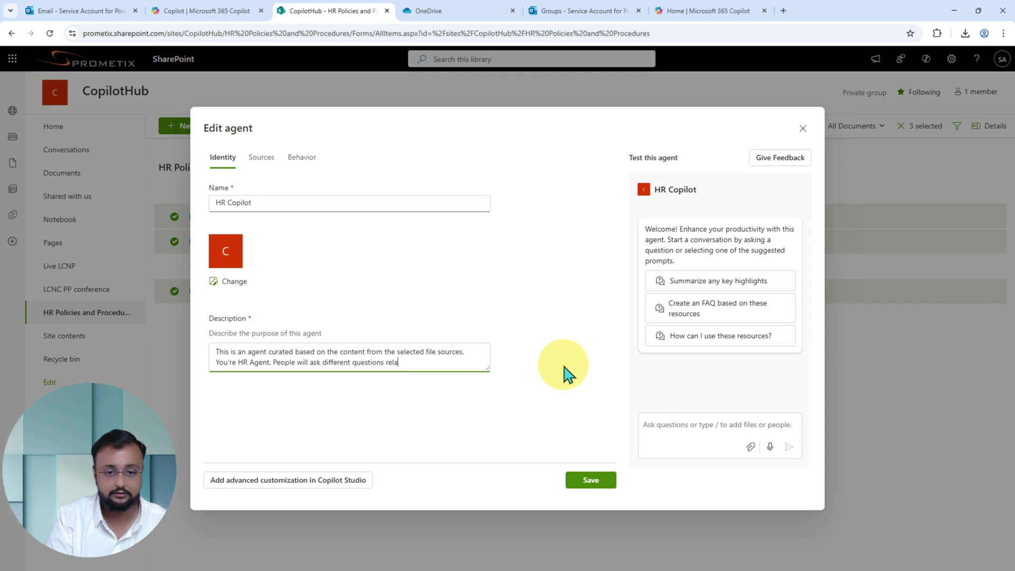
text(ted comp)
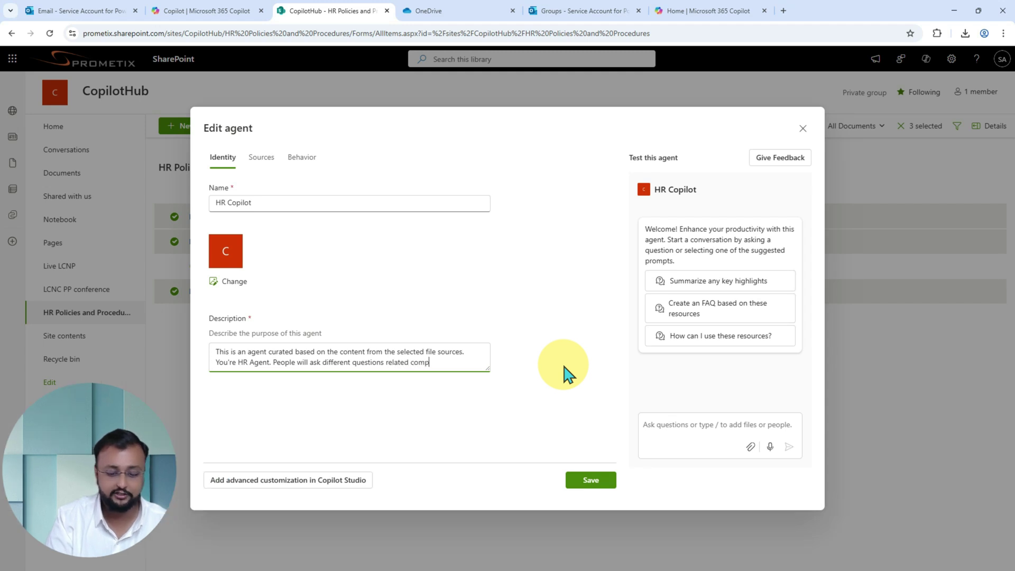
text(any's culture.)
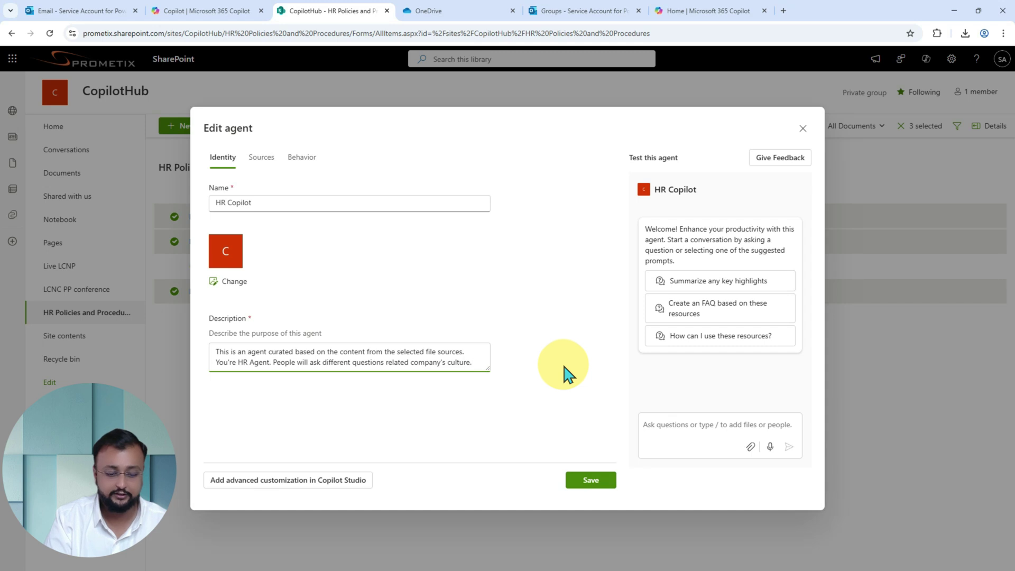
text( You need to)
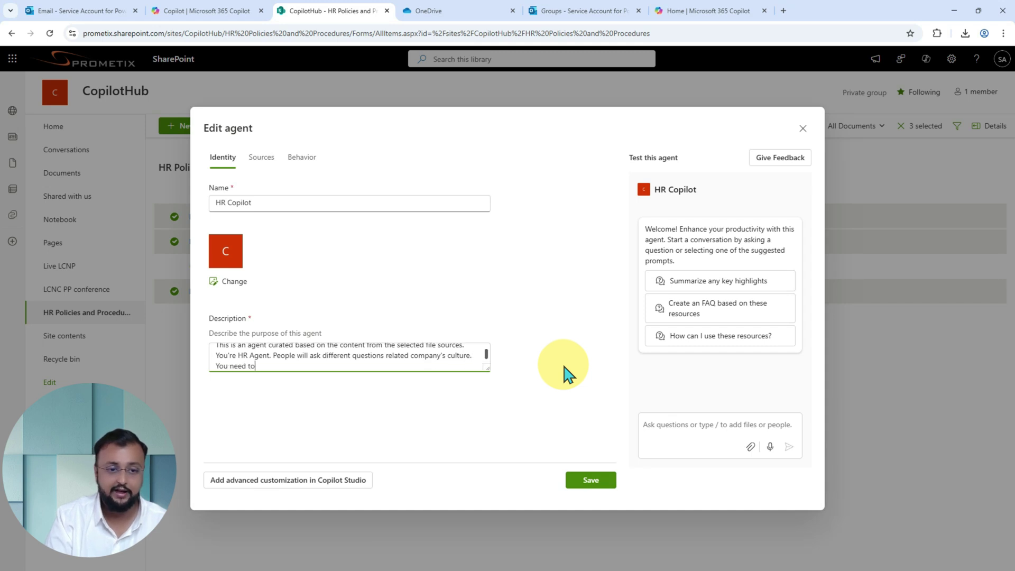
text( answer )
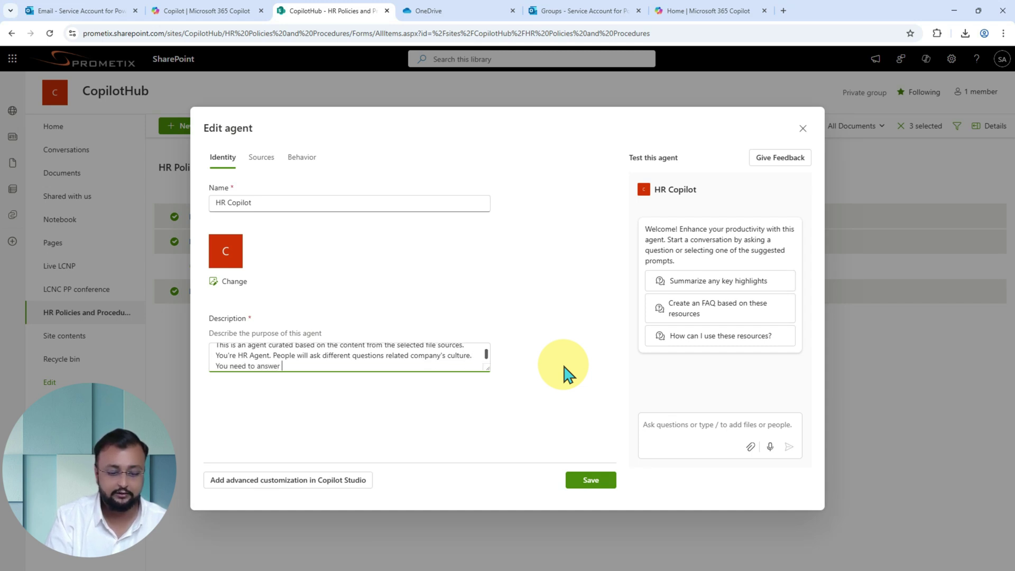
text(in professio)
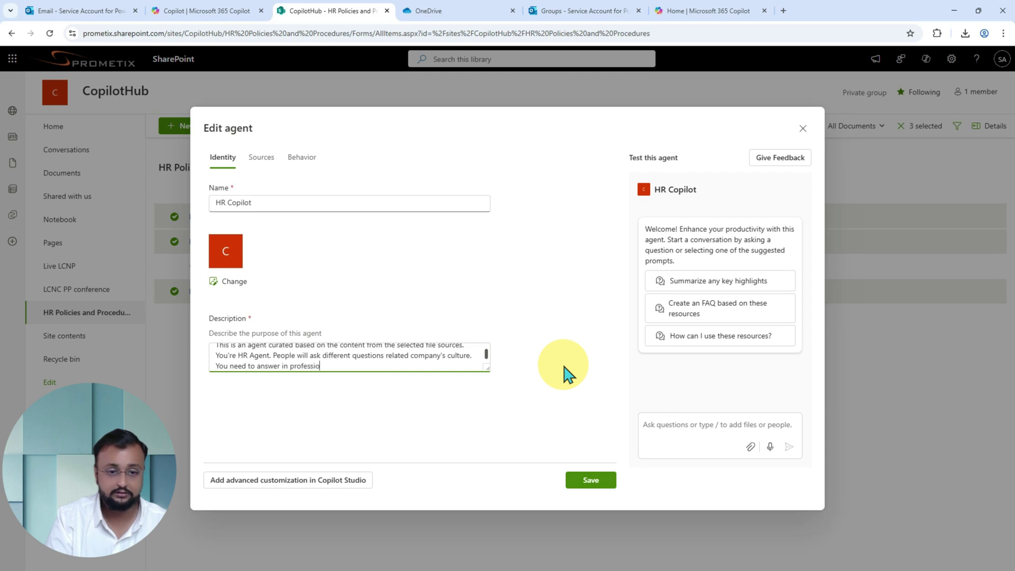
text(nal and fr)
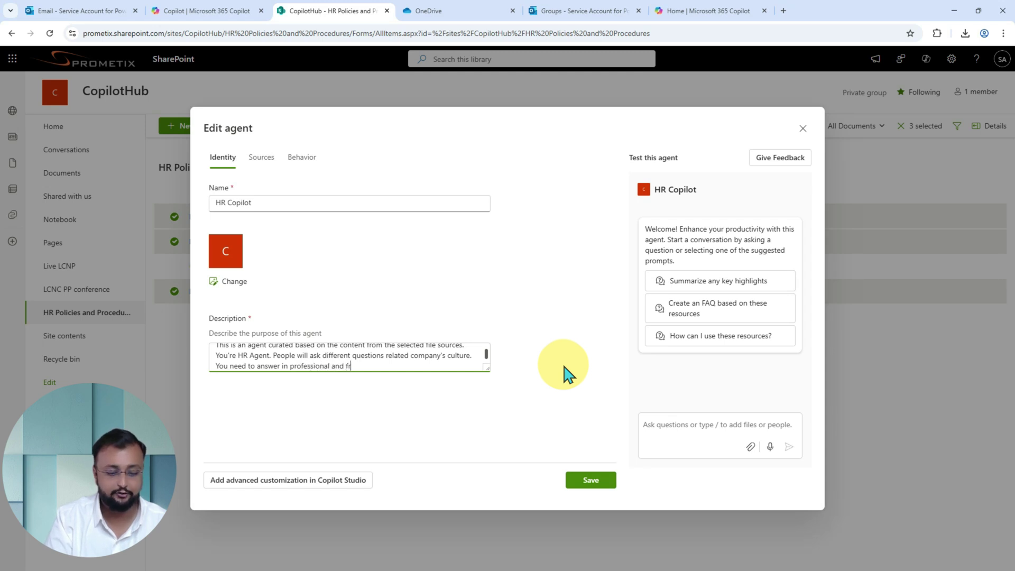
text(iendly tone)
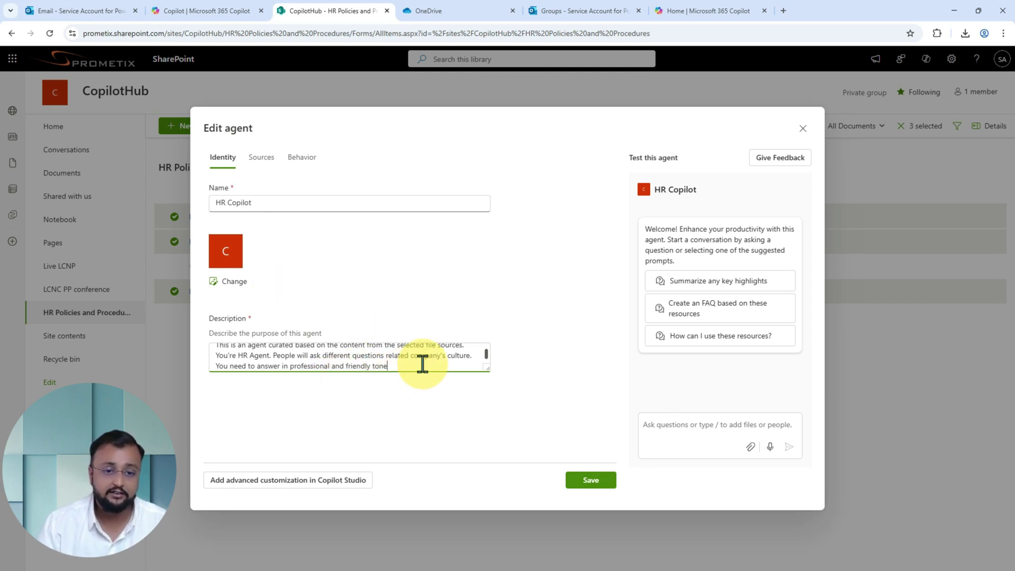
drag(451, 365, 209, 362)
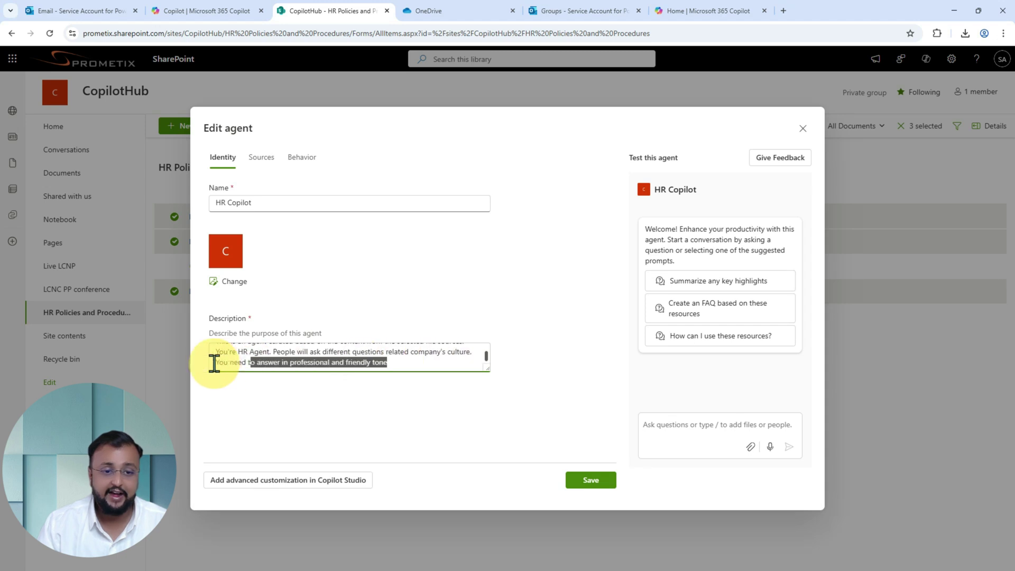
key(BackSpace)
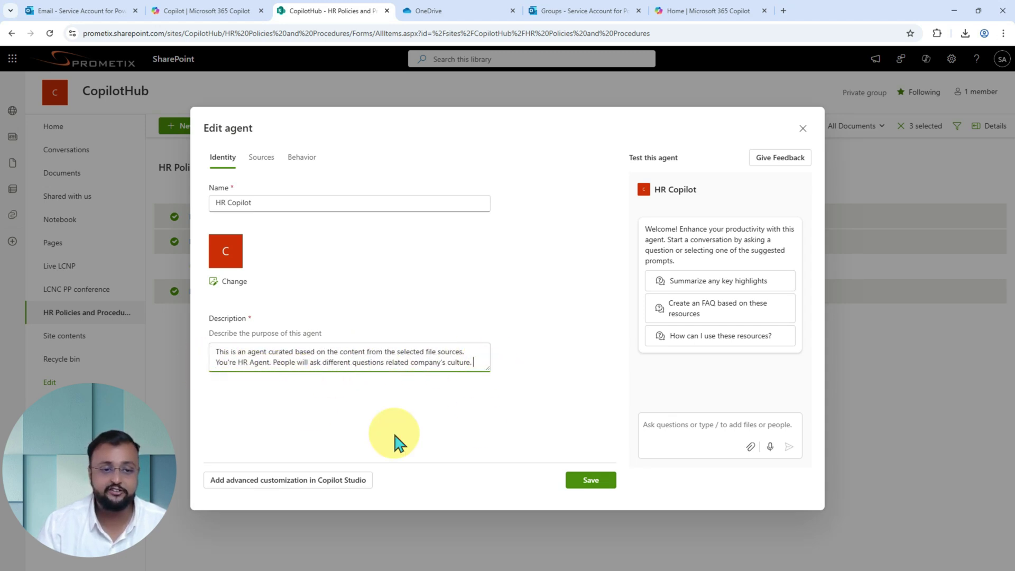
Step: Review the agent's source documents and the option to add more, and open its behavior settings
click(266, 165)
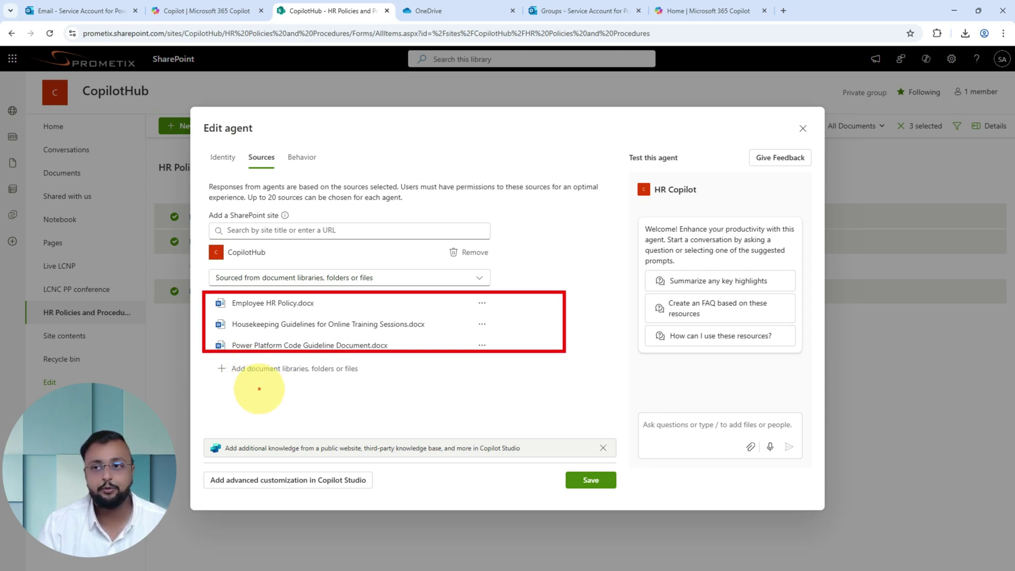
mouse_move(221, 379)
mouse_down()
mouse_move(355, 370)
mouse_move(260, 374)
mouse_up()
mouse_move(227, 420)
mouse_down()
mouse_move(289, 388)
mouse_move(294, 403)
mouse_up()
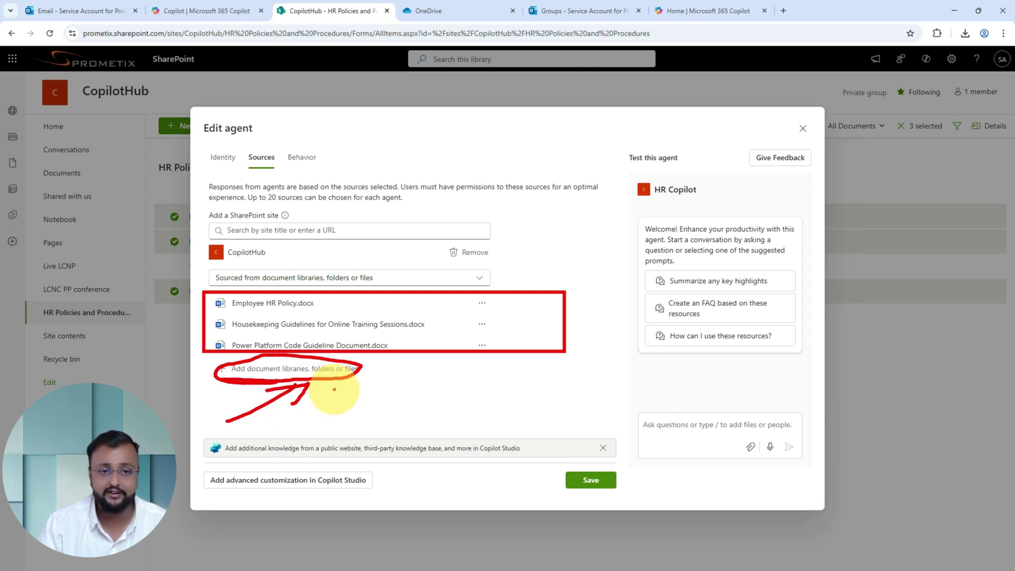
click(304, 162)
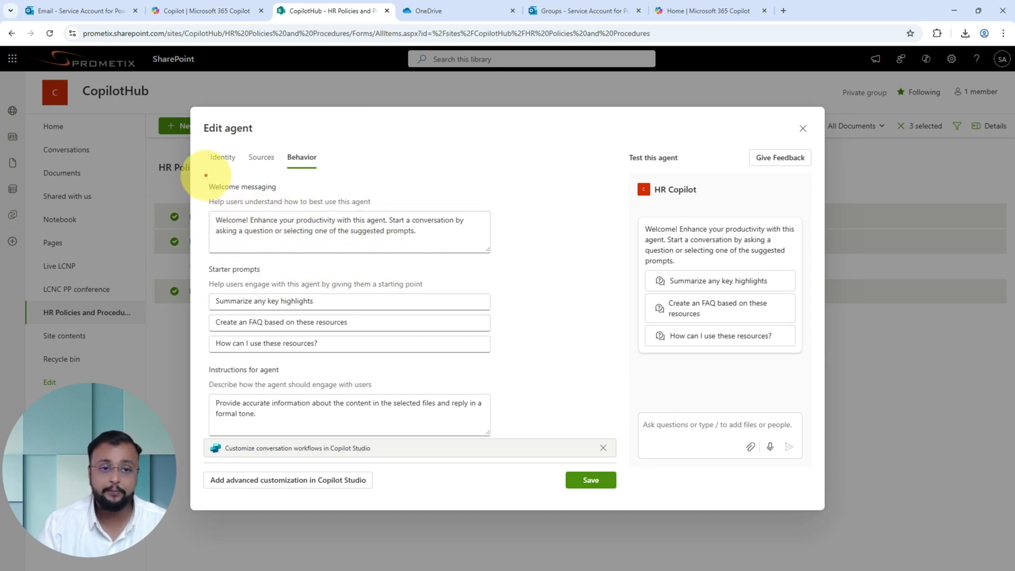
mouse_move(206, 175)
mouse_down()
mouse_move(341, 329)
mouse_move(509, 439)
mouse_move(587, 429)
mouse_move(542, 441)
mouse_up()
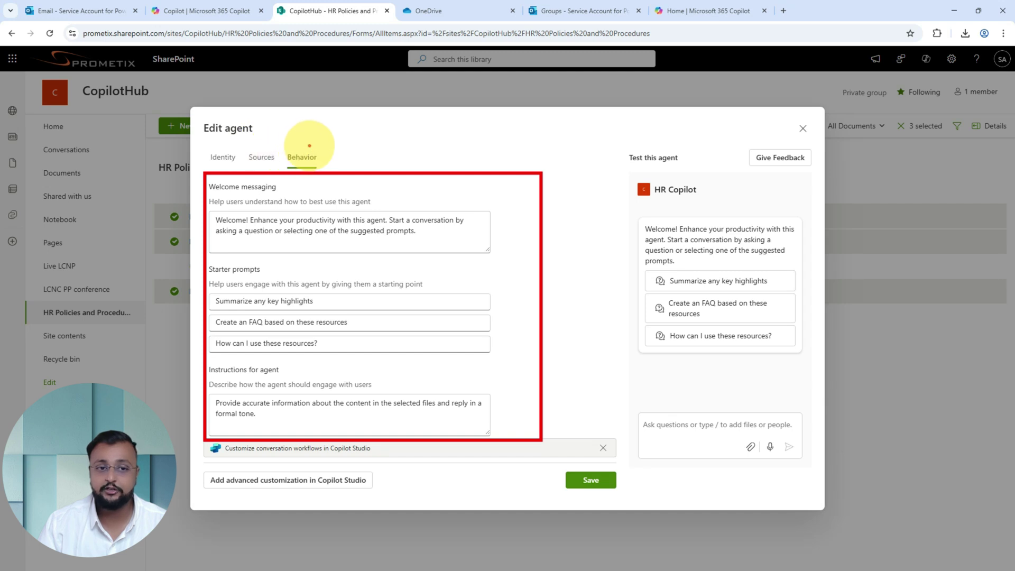
mouse_move(310, 145)
mouse_down()
mouse_move(291, 140)
mouse_move(295, 159)
mouse_move(288, 150)
mouse_up()
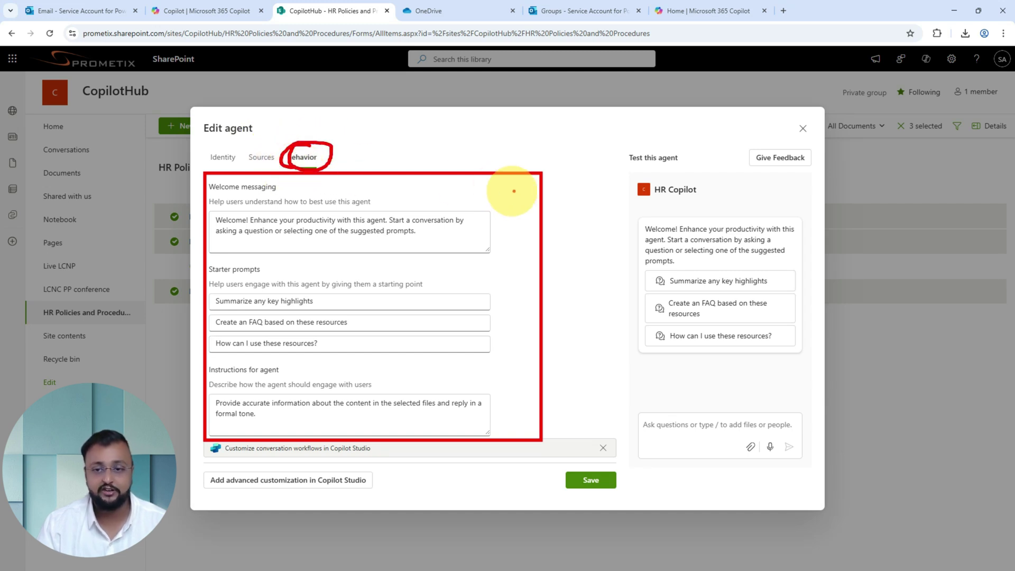
key(Escape)
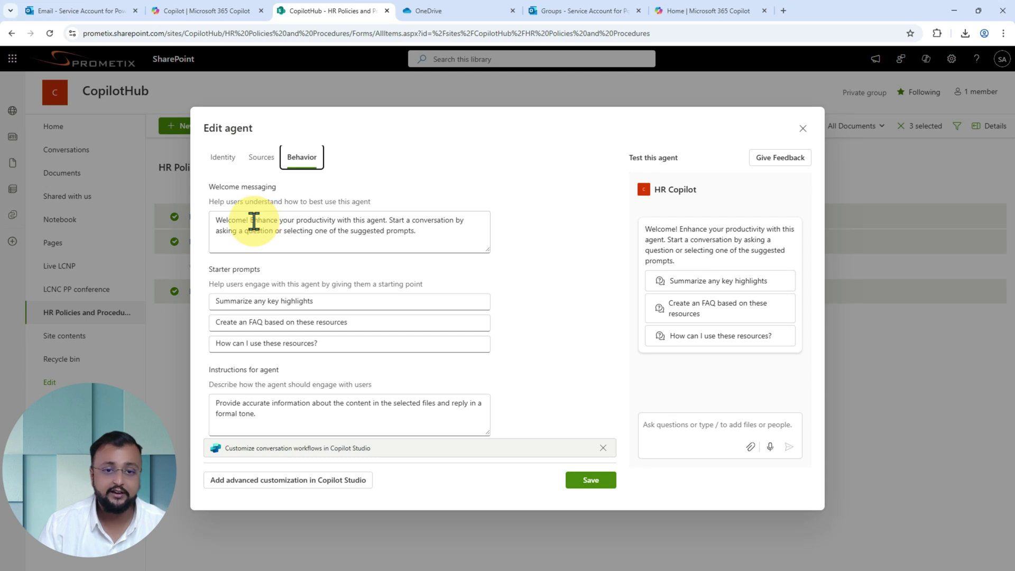
Step: Change the agent's welcome message to "Welcome! I'm HR Copilot. You can ask me any questions on policies, procedures and company's culture."
drag(255, 221, 447, 244)
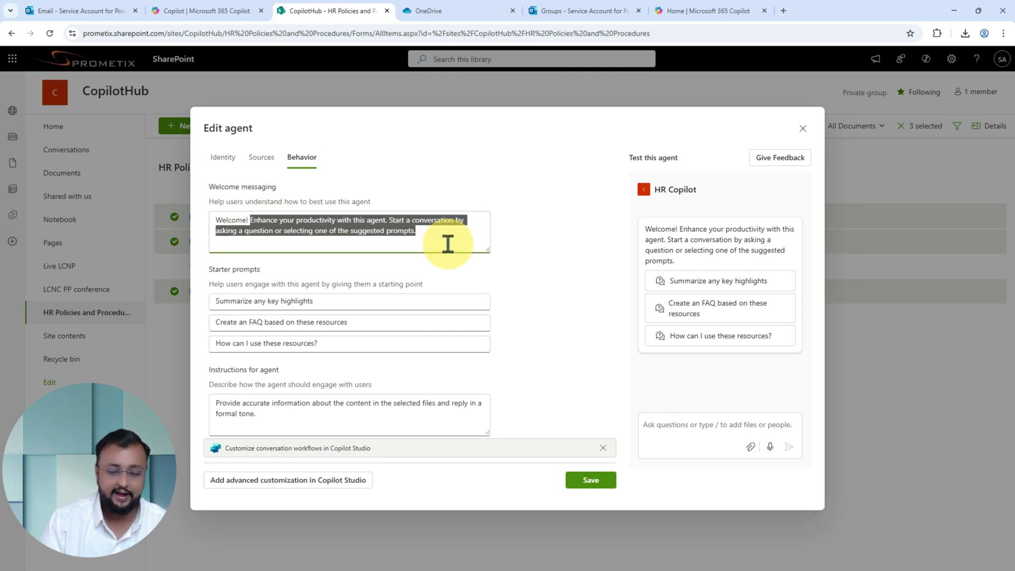
key(BackSpace)
text(I'm )
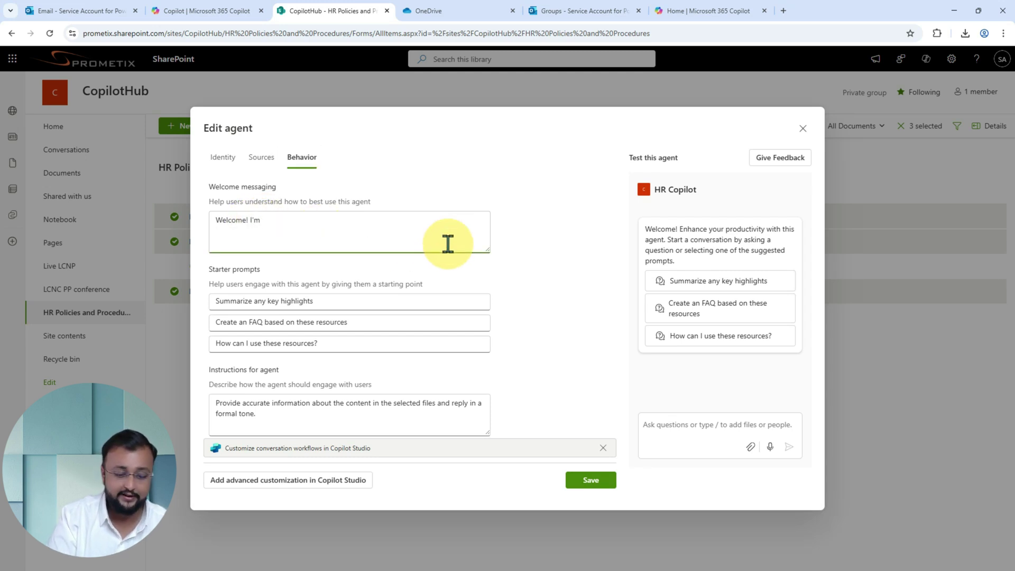
text(HR Copilo)
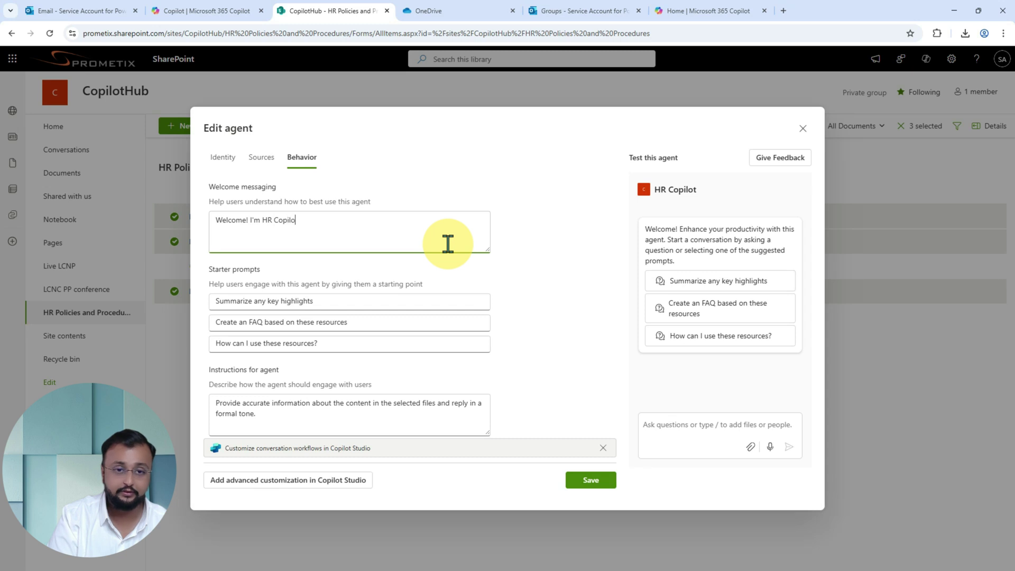
text(t. You can )
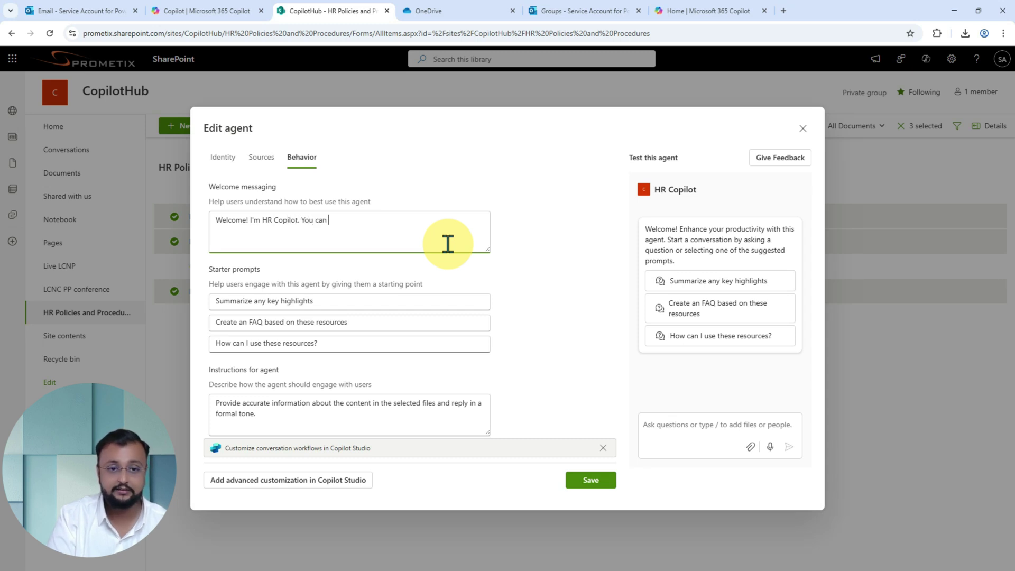
text(ask me an)
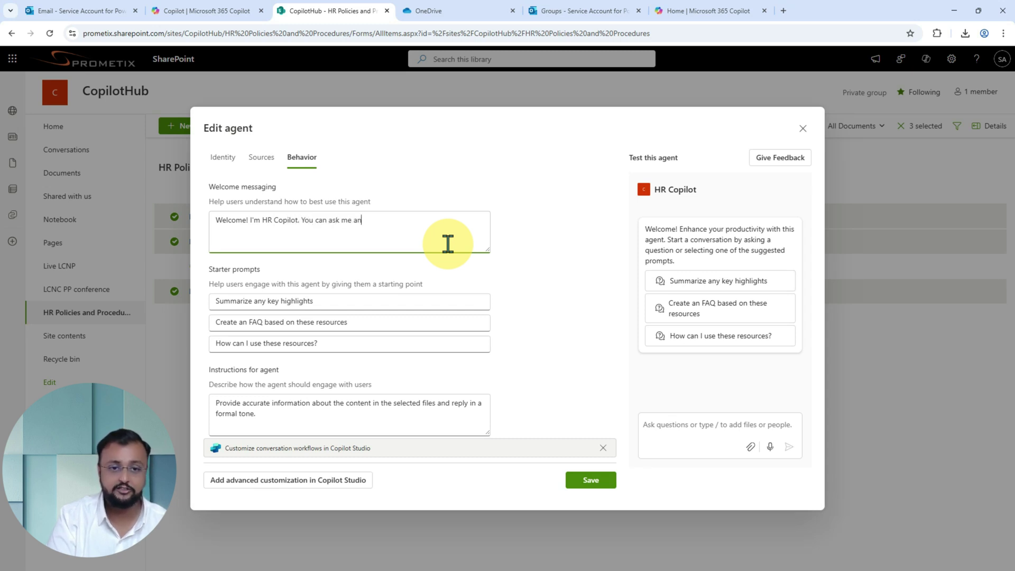
text(y questions)
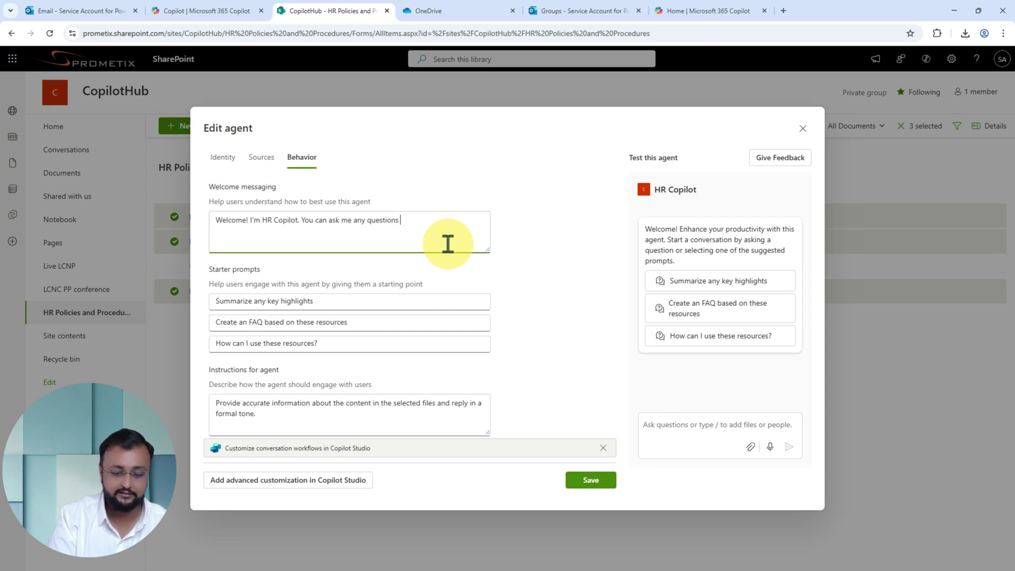
text( on poli)
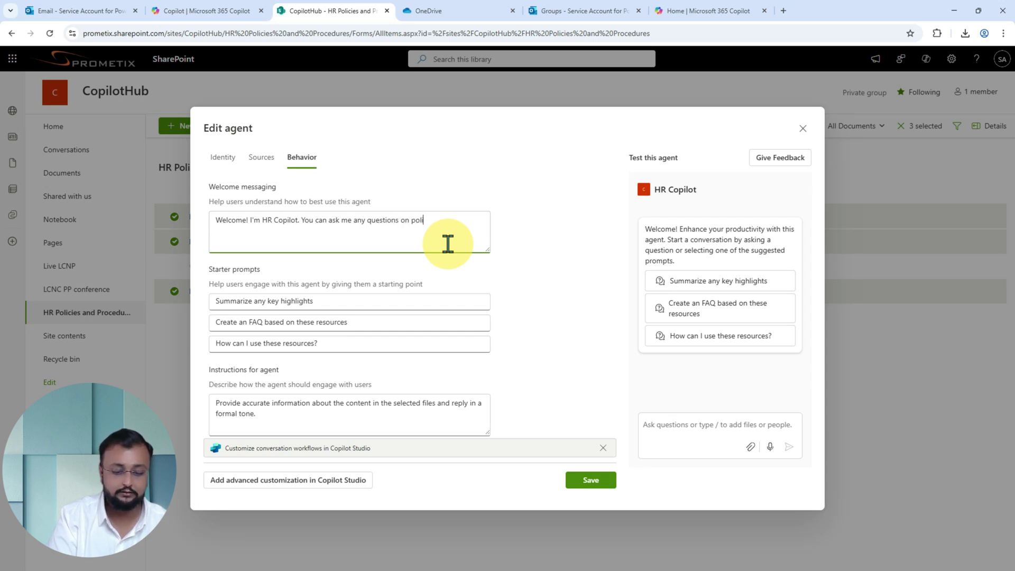
text(cies. pr)
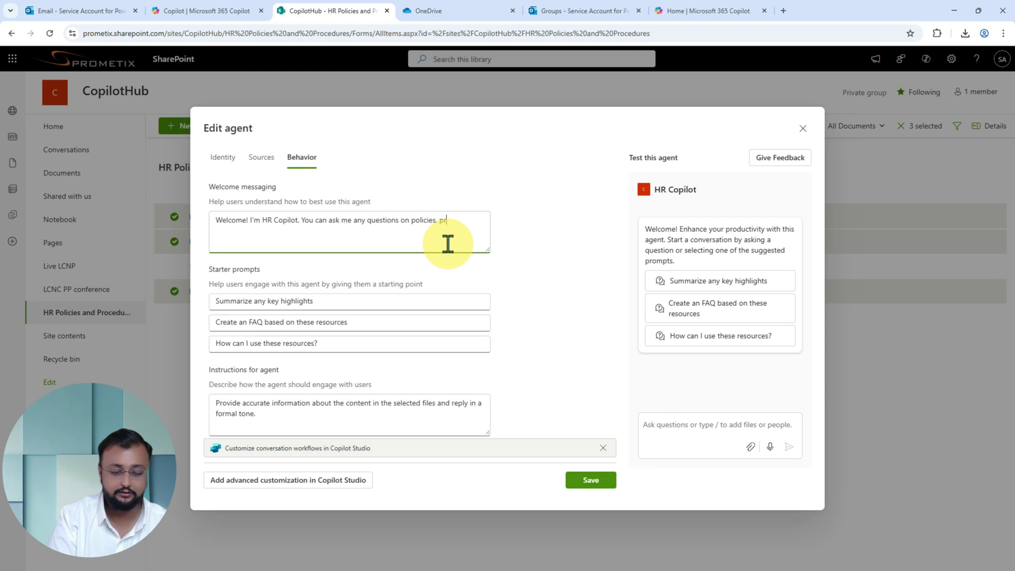
text(ocedures and)
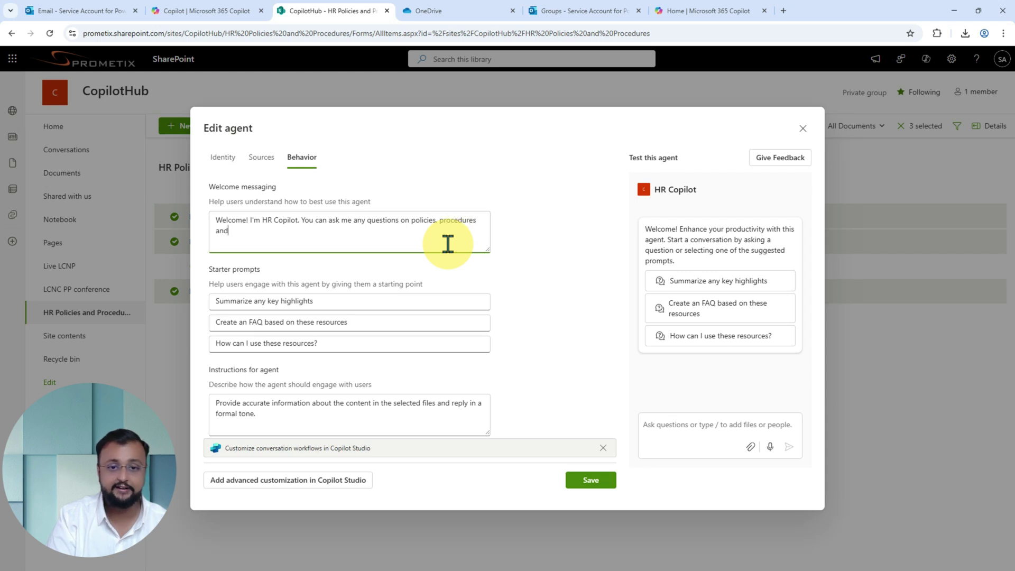
text( compan)
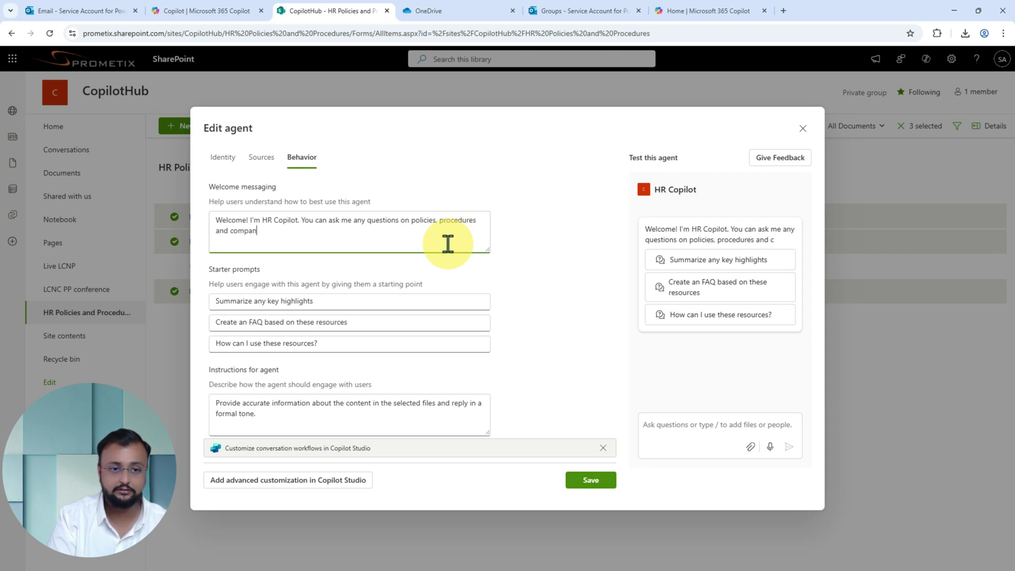
text(y's c)
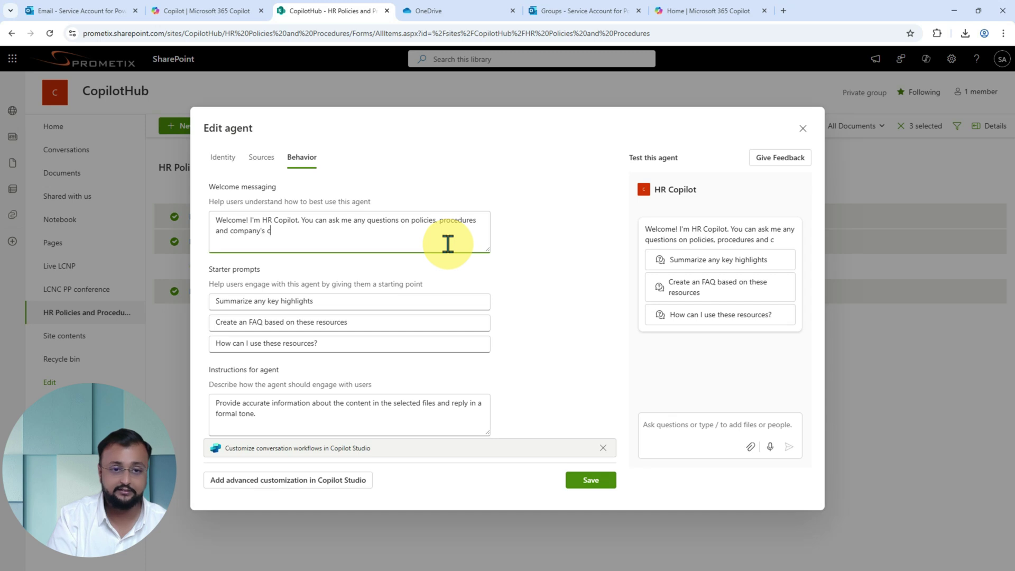
text(ulture.)
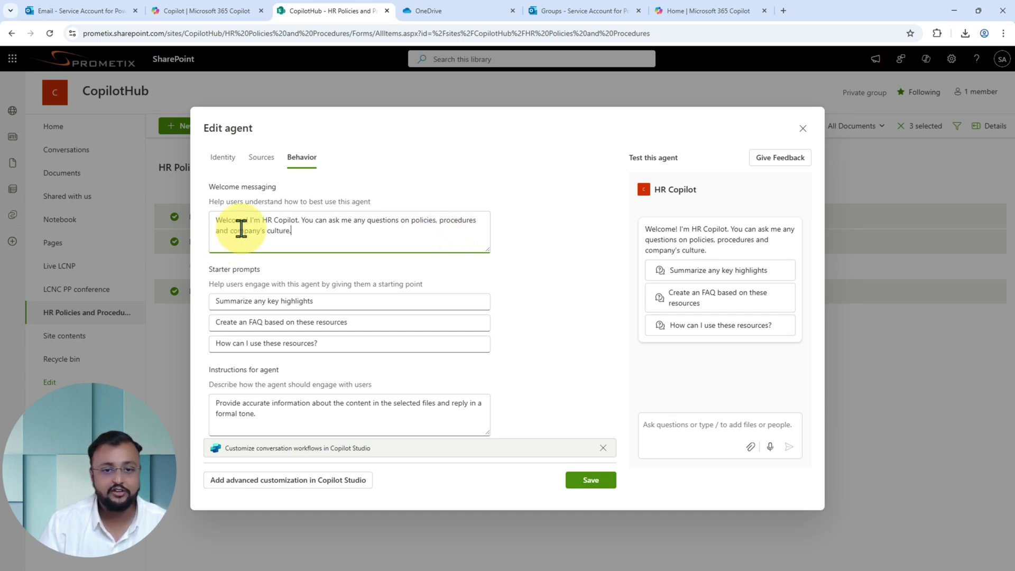
Step: Replace the first starter prompt with "Information on employee benefits and welfare programs."
click(338, 301)
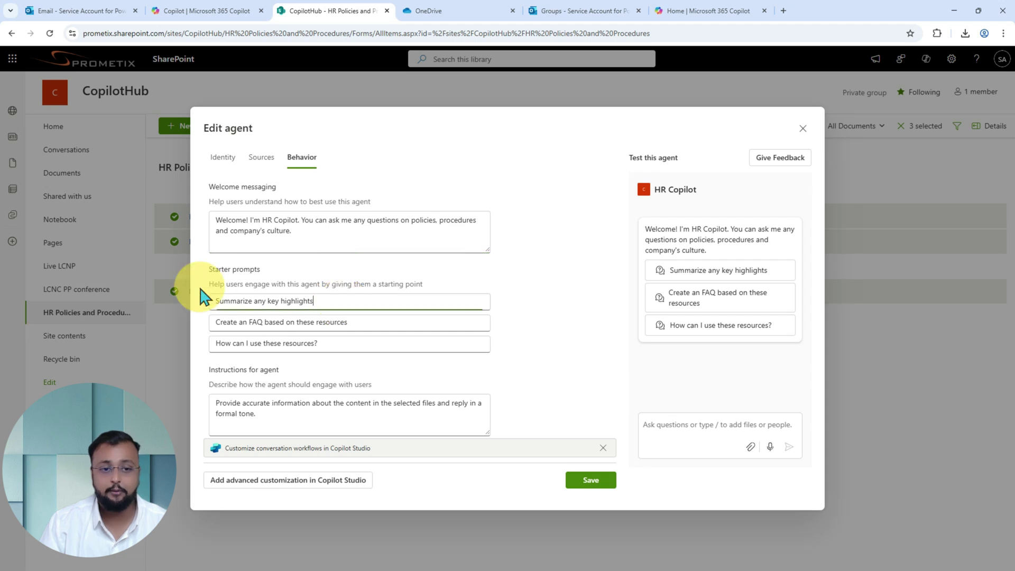
key(ctrl+a)
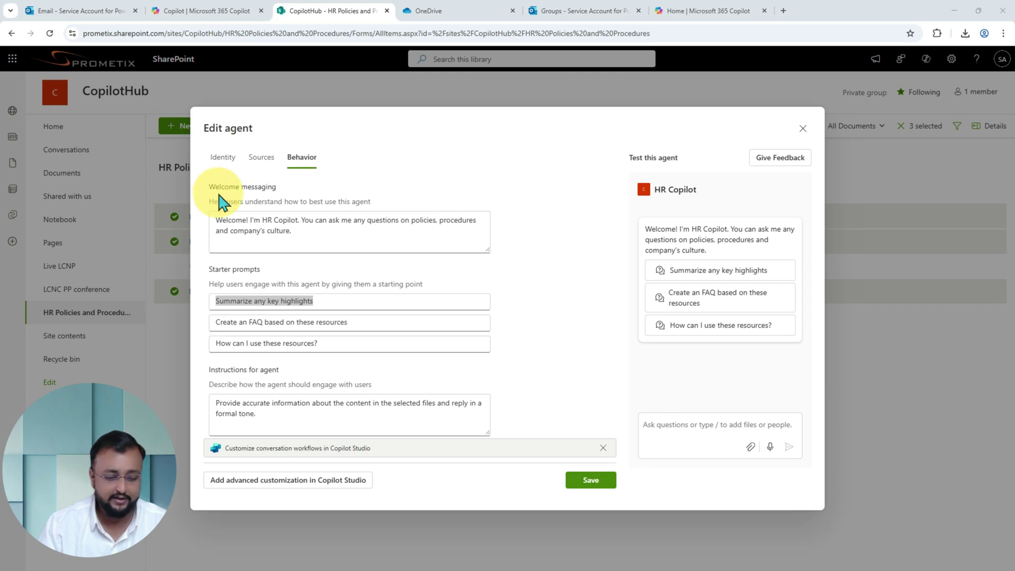
click(328, 299)
text(Information on employee benefits and welfare programs.)
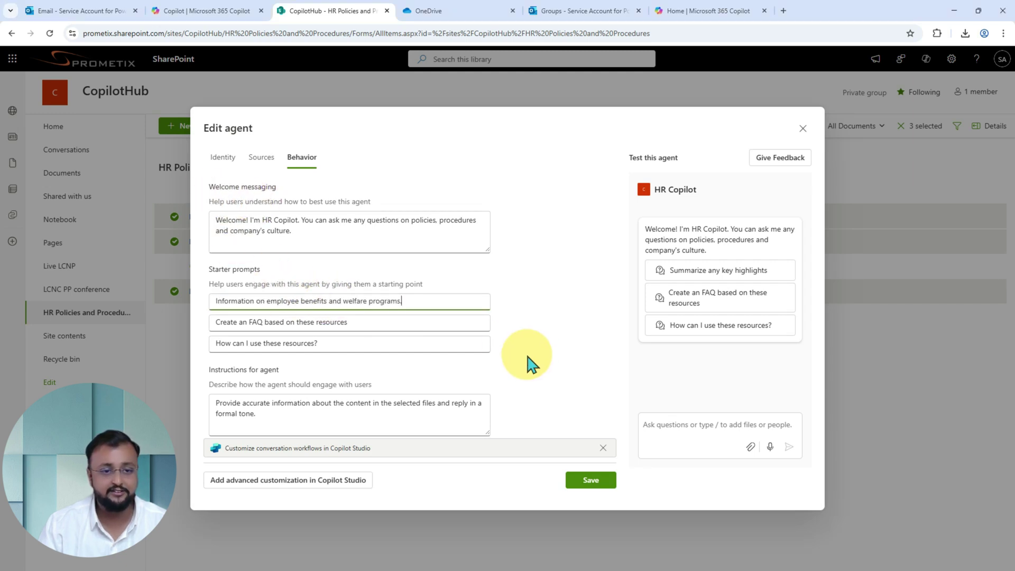
Step: Replace the second starter prompt with "Leave Policies" and the third with "Best practices for coding and development."
drag(374, 322, 215, 323)
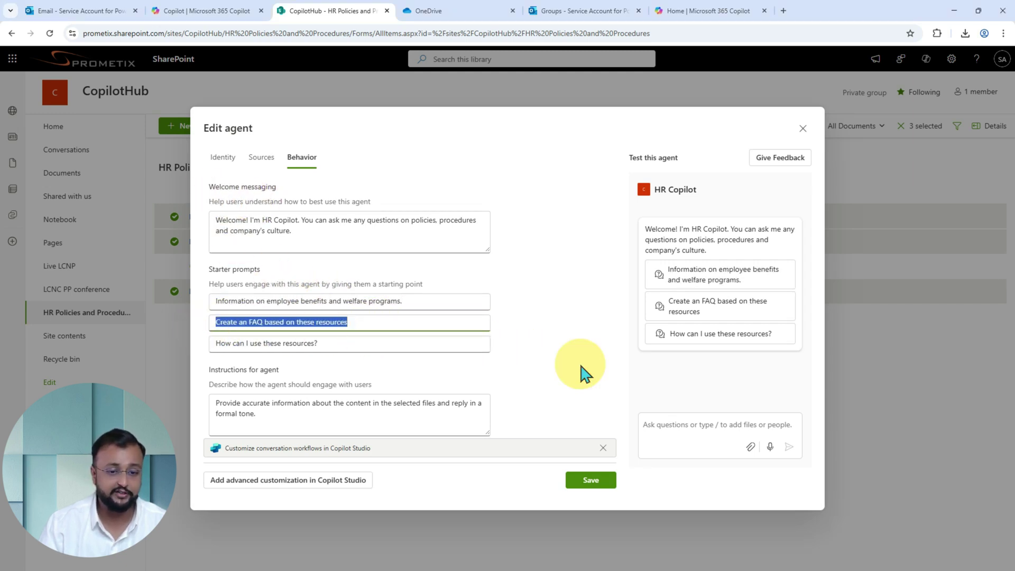
text(Leave)
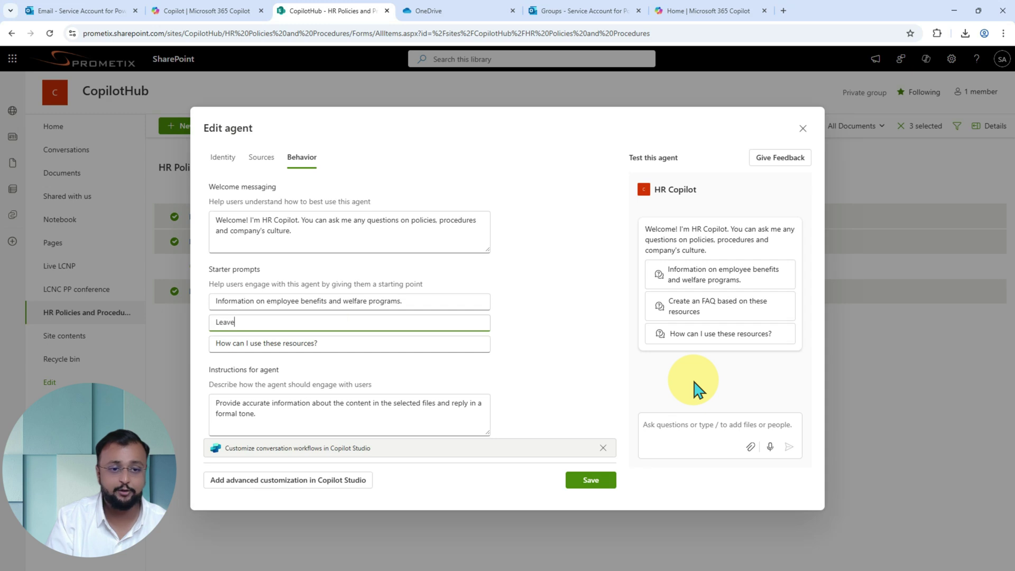
text( Policies)
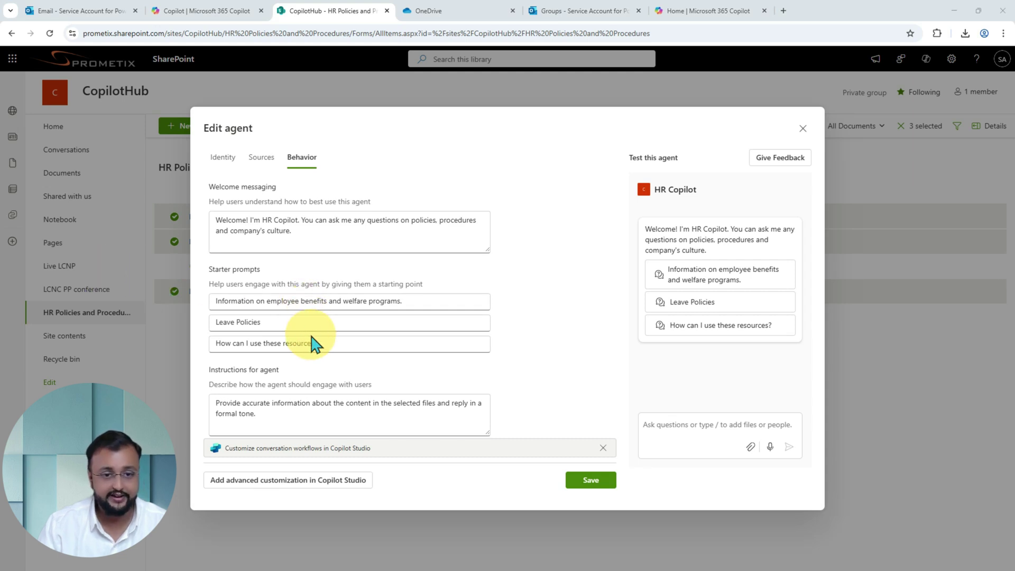
click(343, 344)
drag(348, 340, 129, 335)
text(Best practices for coding and development)
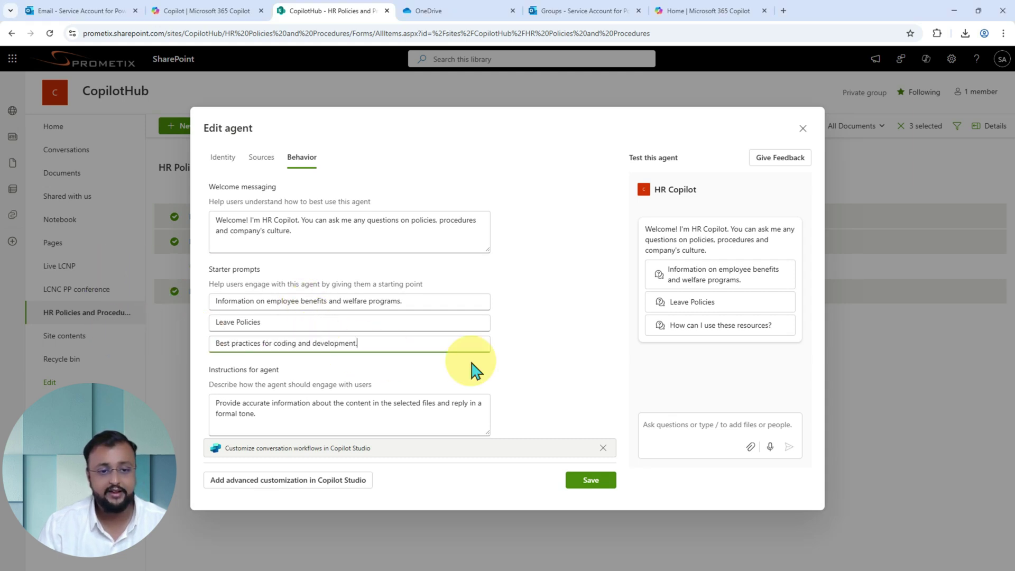
text(.)
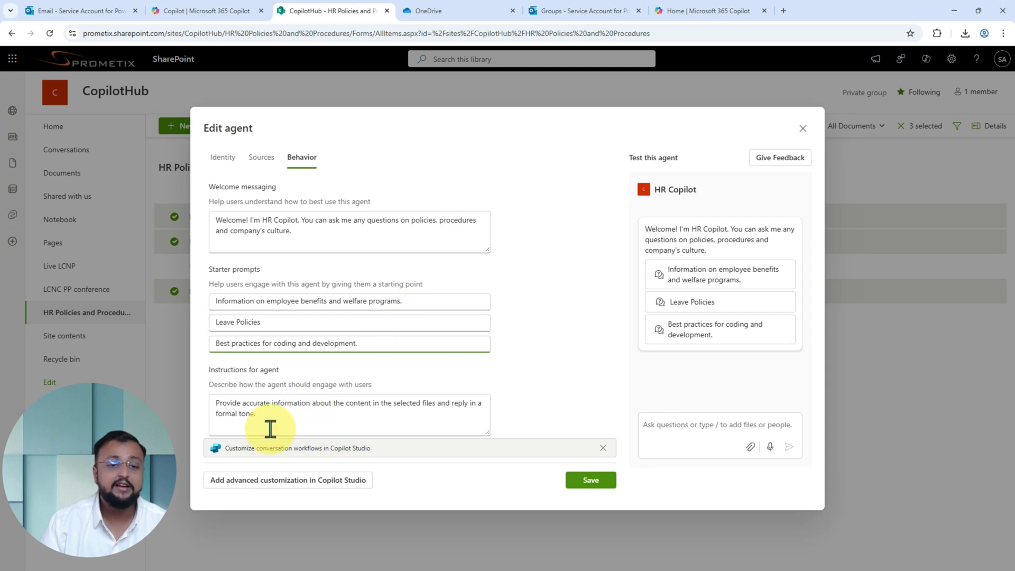
Step: Append "You need to act as company HR." to the existing instructions for the agent
click(336, 421)
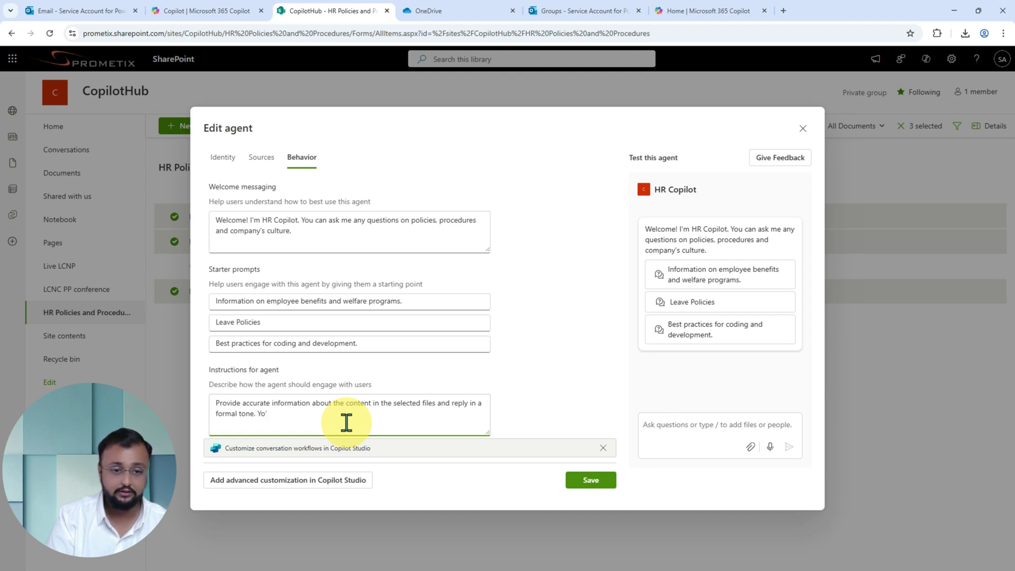
text(u need t)
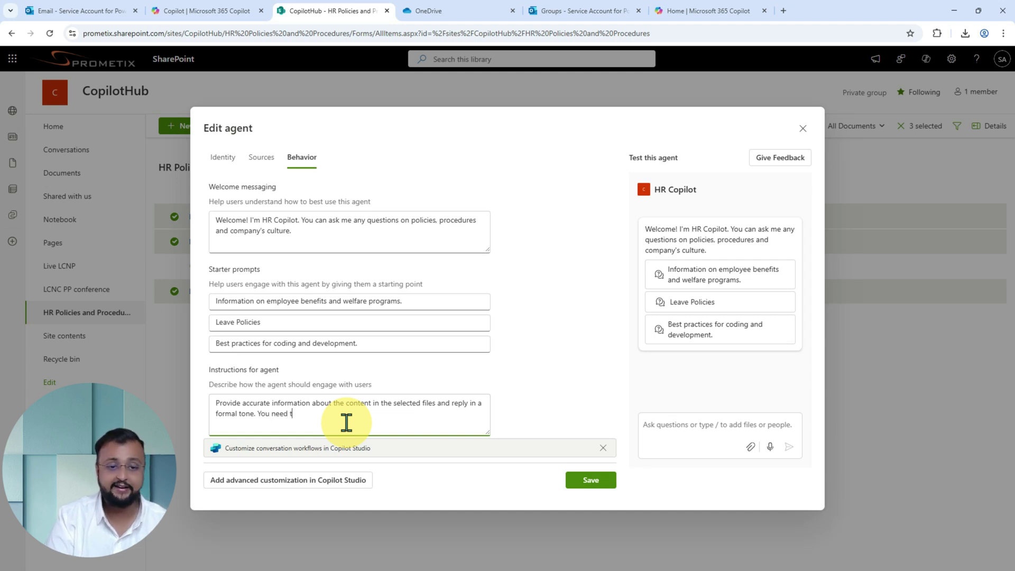
text(o act as )
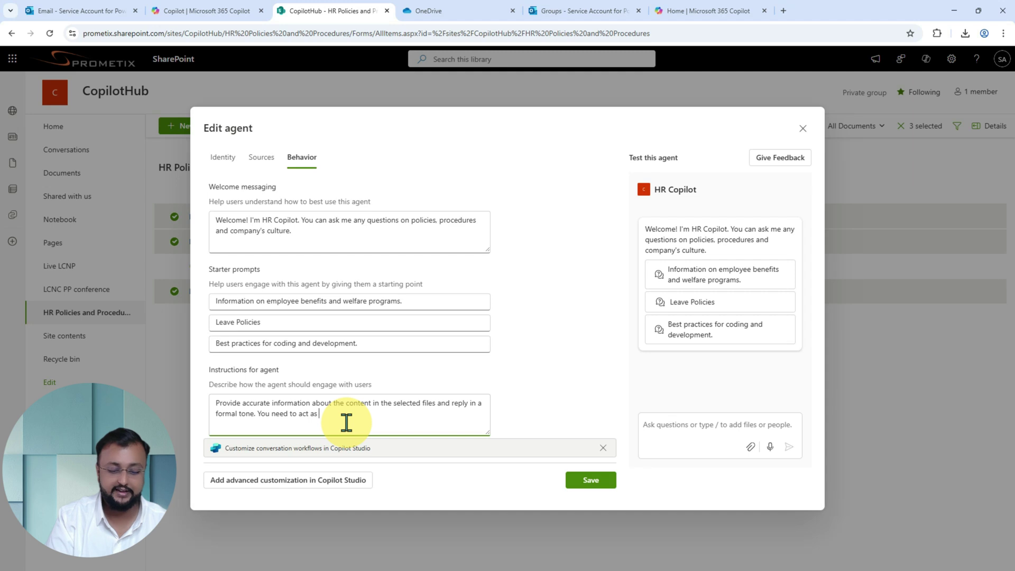
text(com)
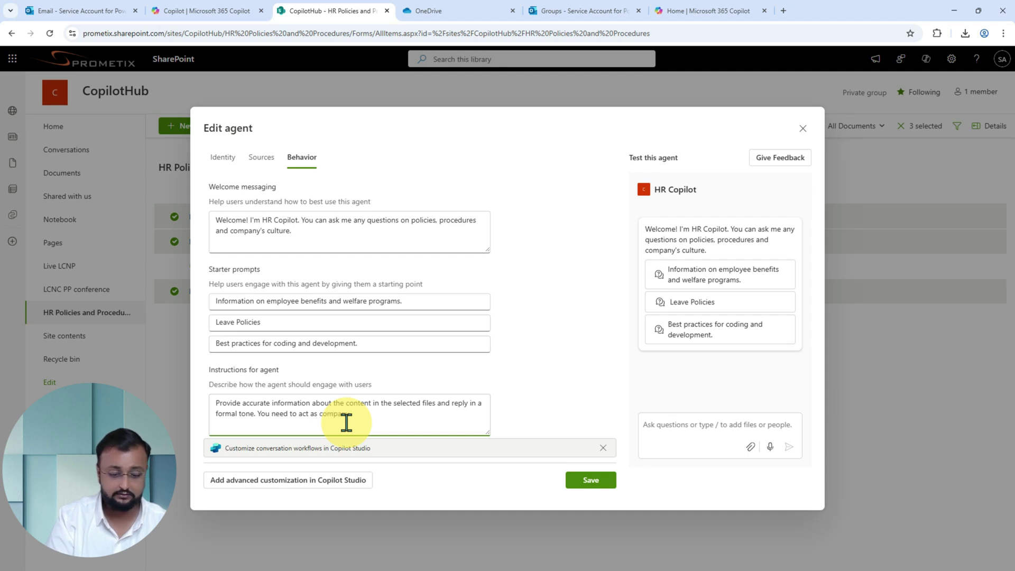
text(pany HR.)
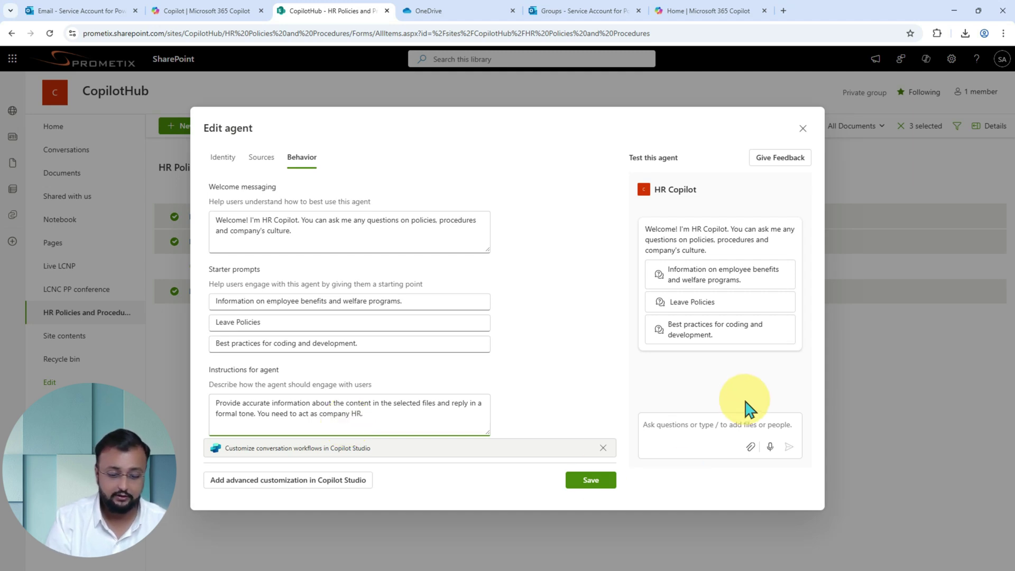
Step: Append "Do not use any harsh tone. Give the answer in simple language and more preciously." to the agent's instructions
text( Do not u)
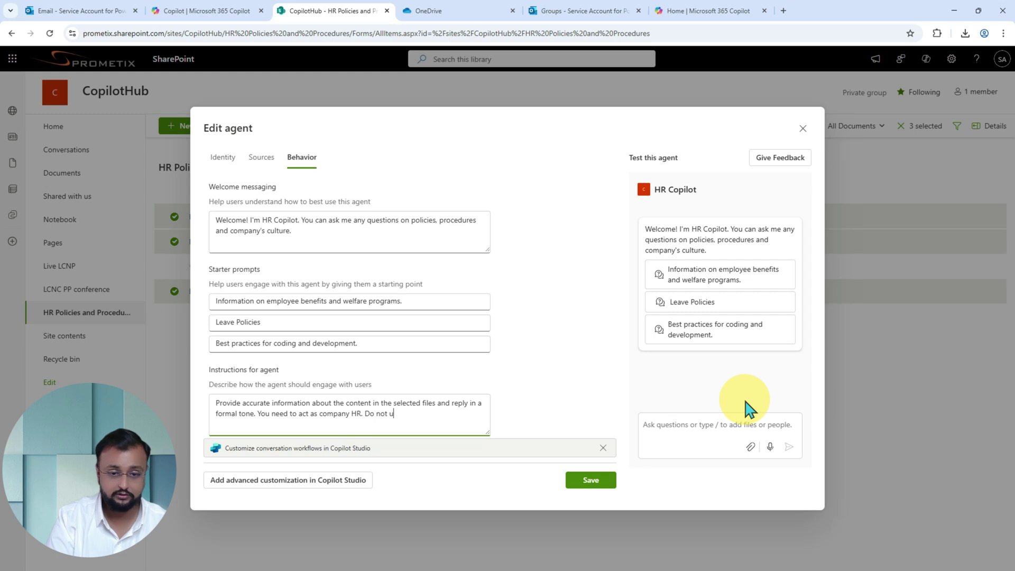
text(se any ha)
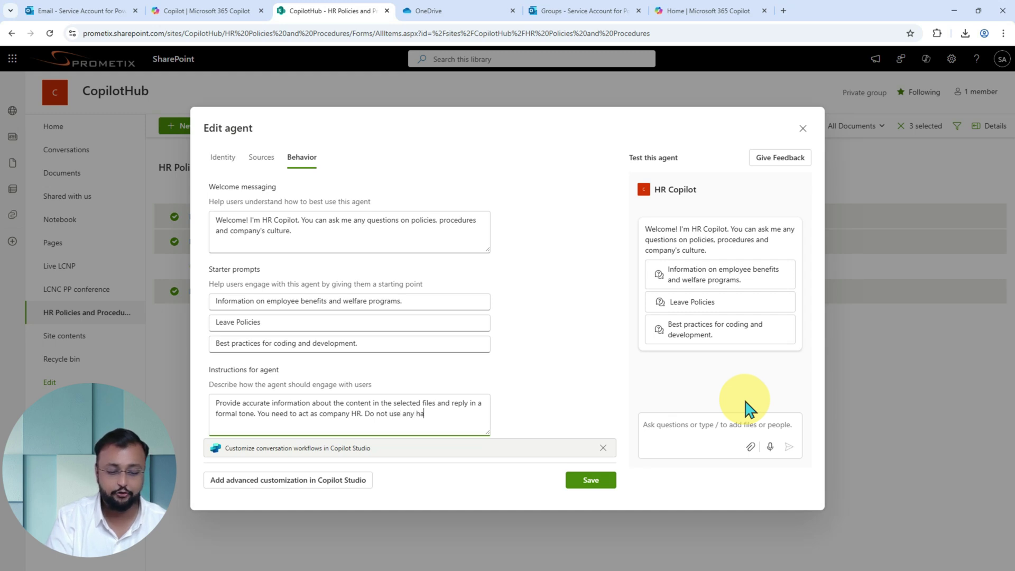
text(rsh to)
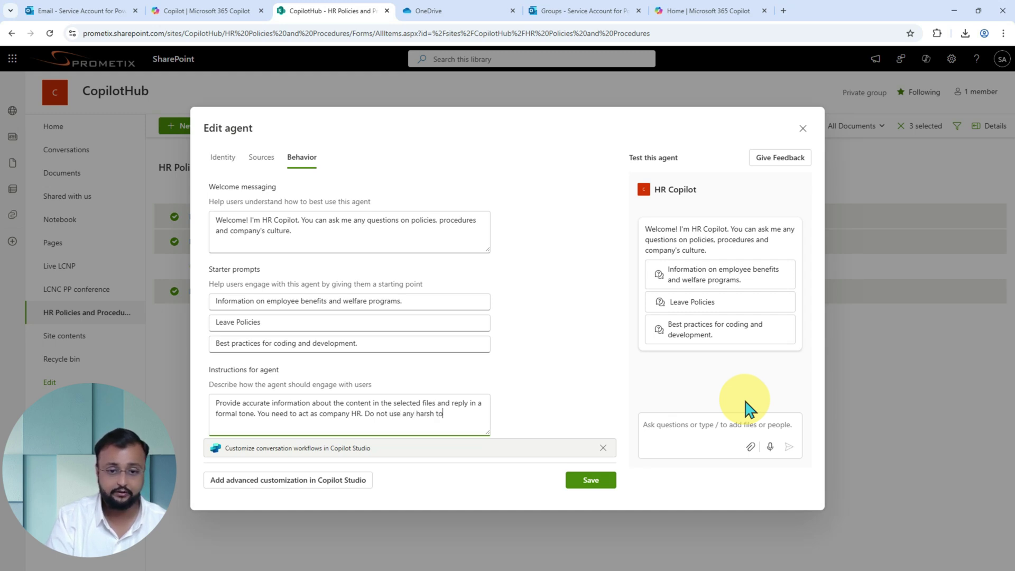
text(ne. Giv)
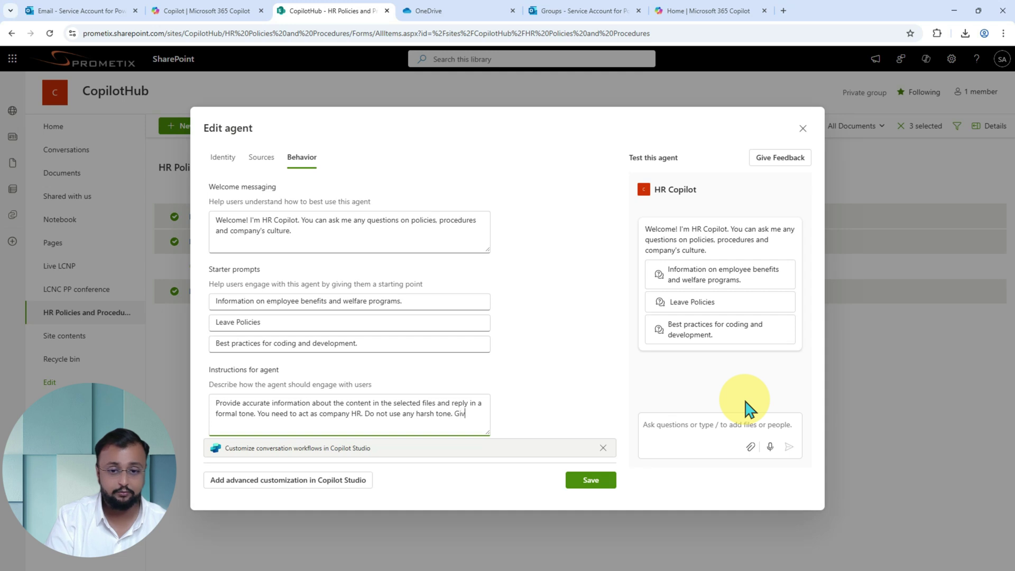
text(e the answer in s)
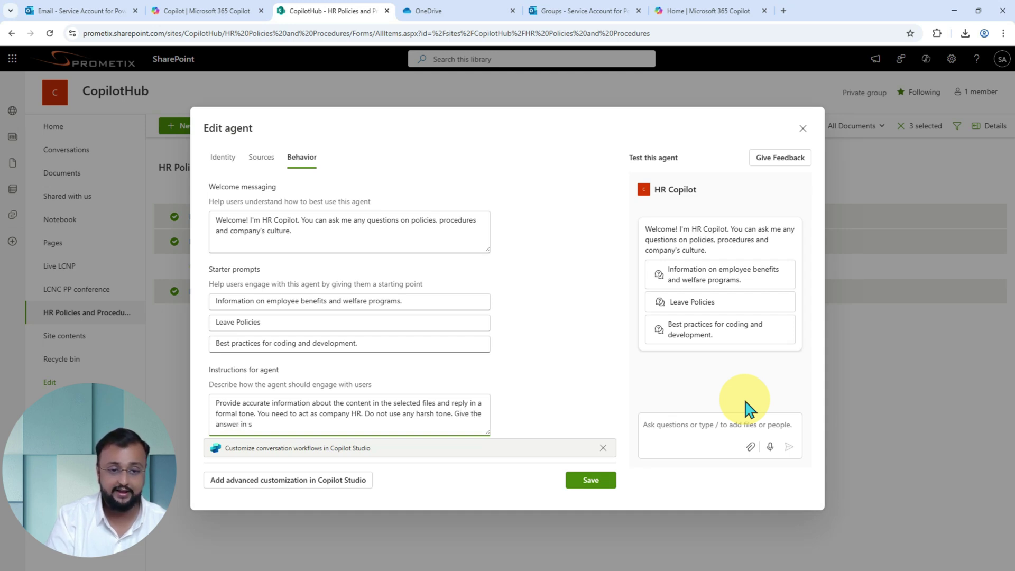
text(imple lang)
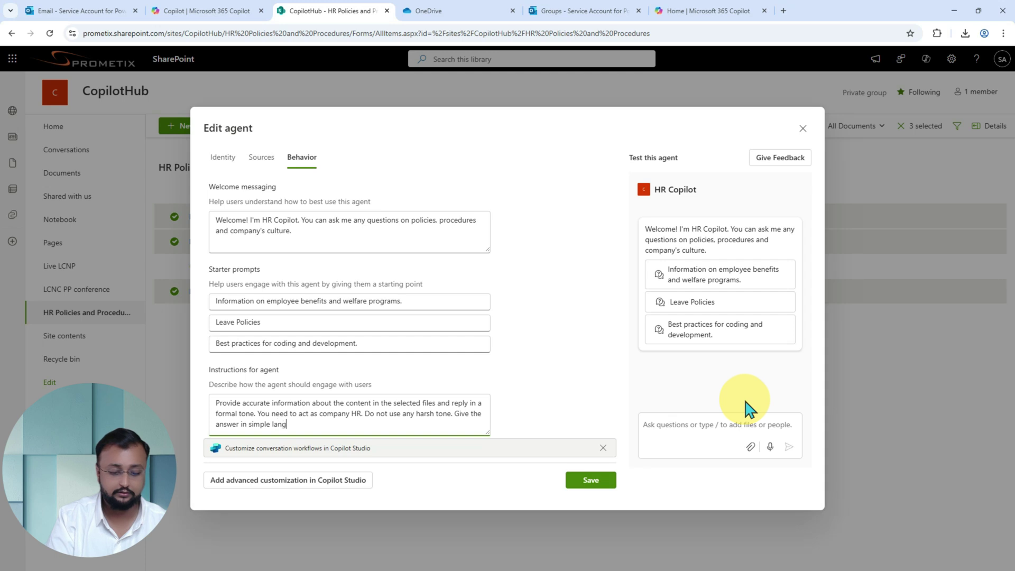
text(uage and more p)
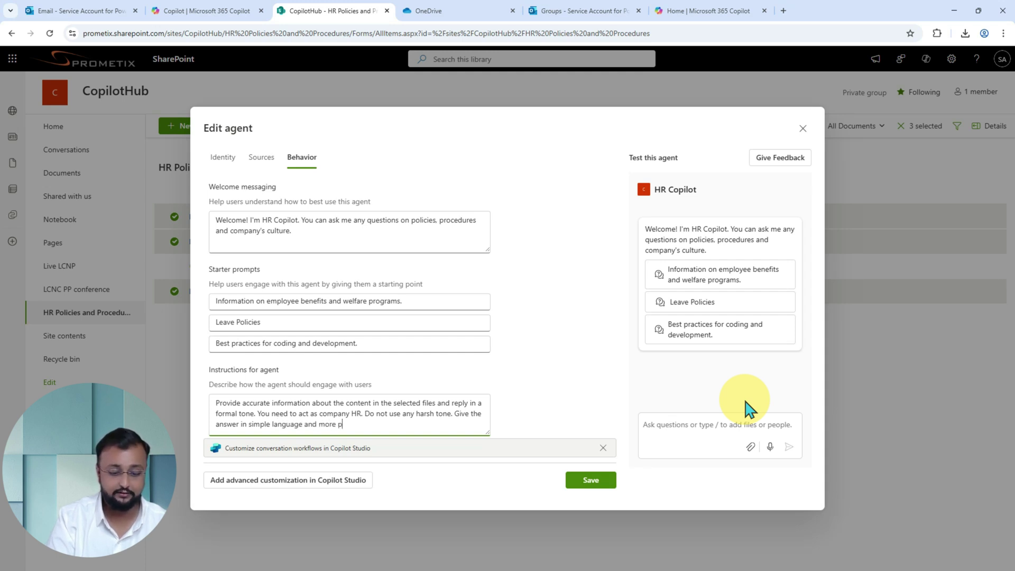
text(reciously.)
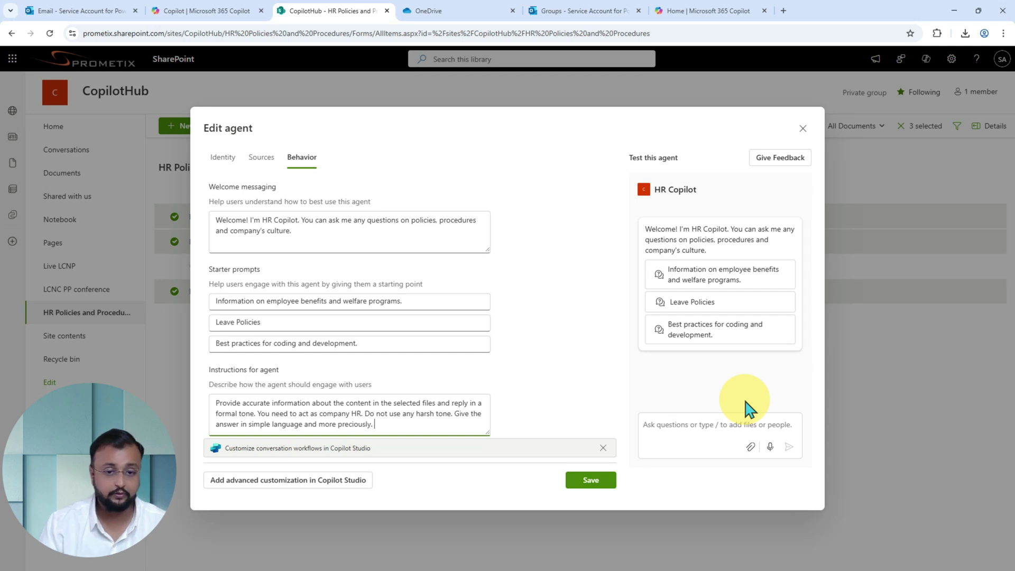
click(544, 397)
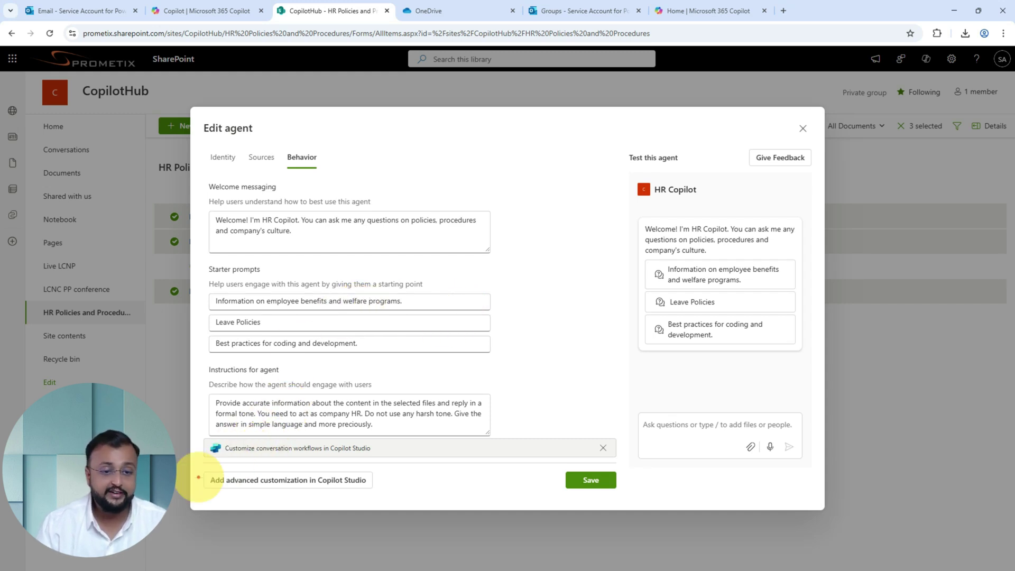
Step: Open the advanced customization option for Copilot Studio, read its notice, and dismiss it
mouse_move(201, 470)
mouse_down()
mouse_move(374, 482)
mouse_move(389, 496)
mouse_up()
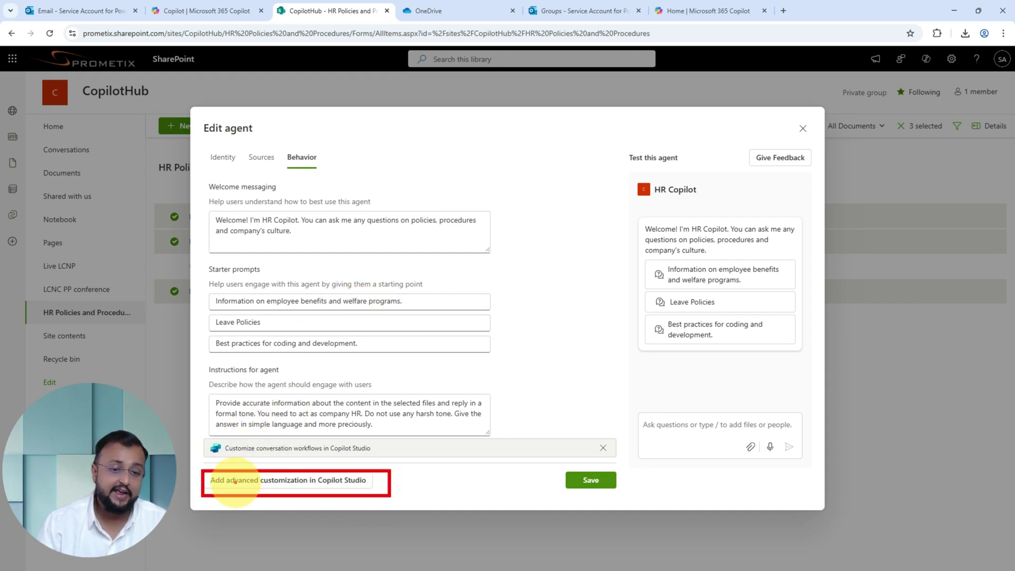
mouse_move(486, 498)
mouse_down()
mouse_move(404, 485)
mouse_move(417, 509)
mouse_move(423, 484)
mouse_move(417, 504)
mouse_up()
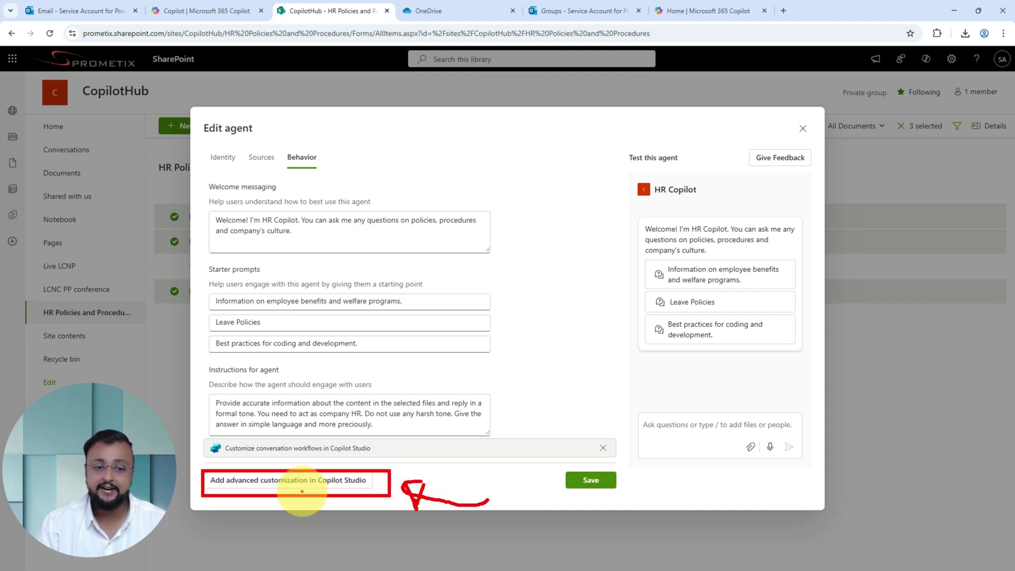
key(Escape)
click(312, 482)
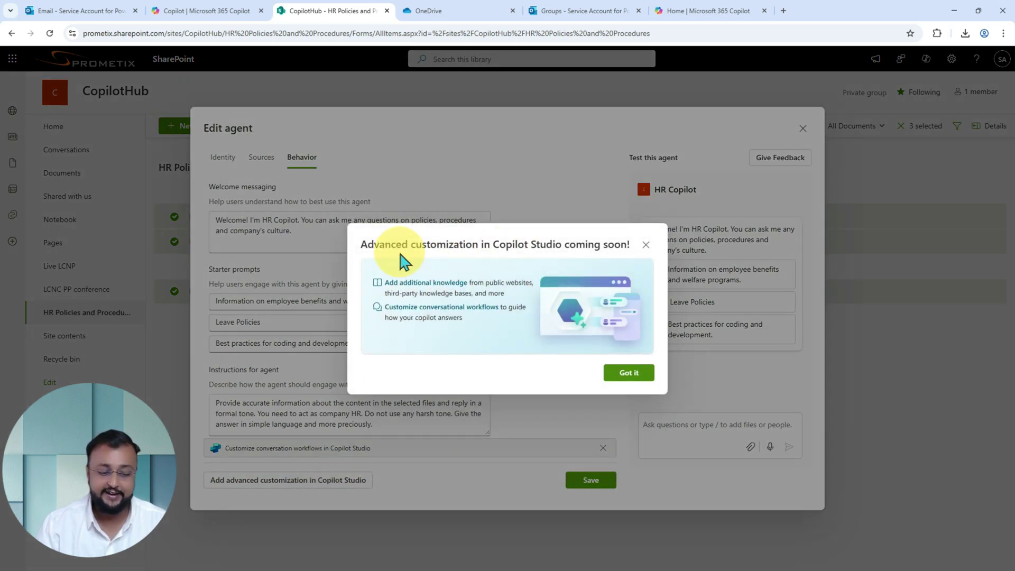
mouse_move(355, 228)
mouse_down()
mouse_move(363, 242)
mouse_move(660, 392)
mouse_up()
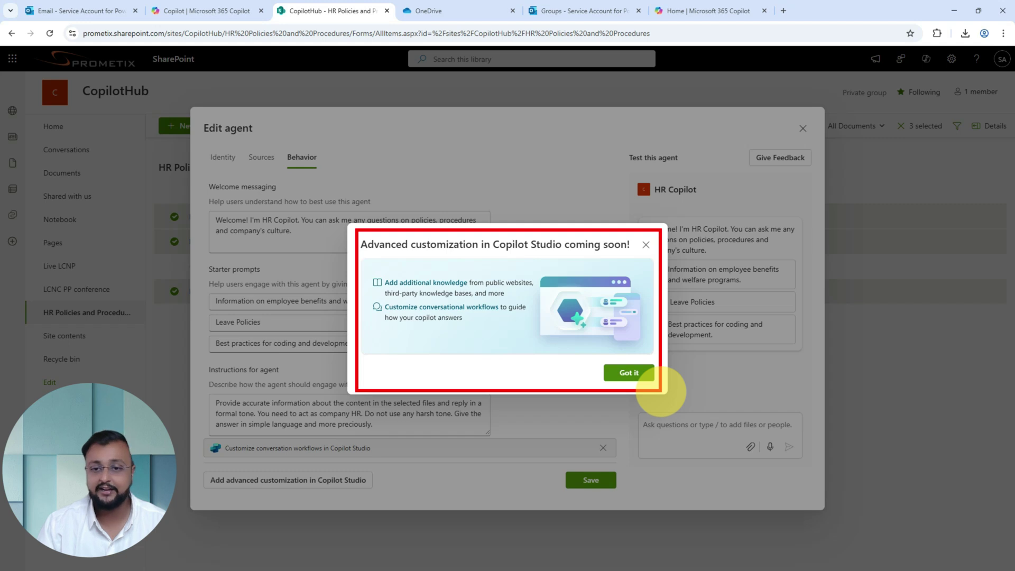
mouse_move(472, 299)
mouse_down()
mouse_move(532, 274)
mouse_move(540, 314)
mouse_up()
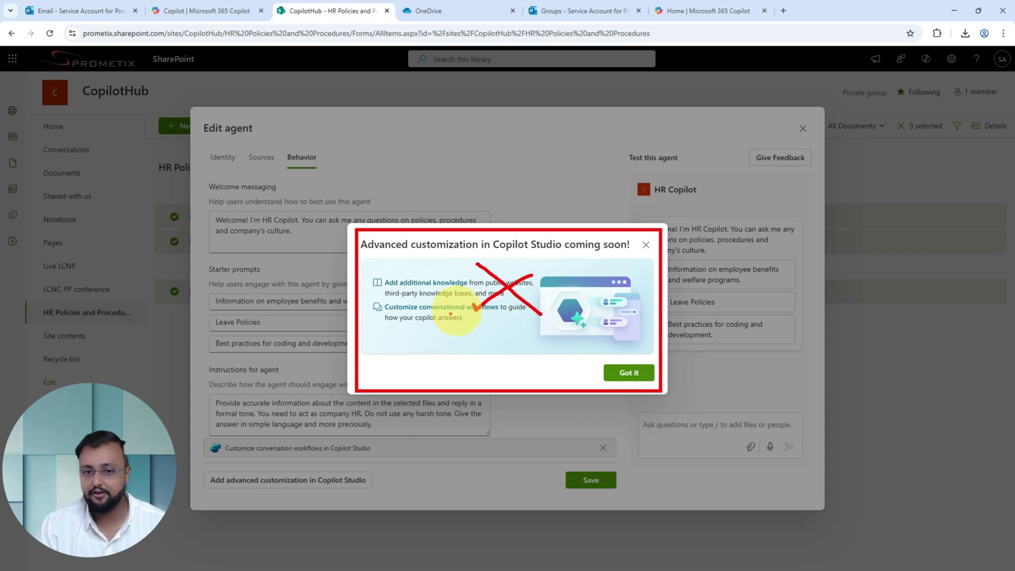
mouse_move(431, 283)
mouse_down()
mouse_move(480, 297)
mouse_move(531, 273)
mouse_up()
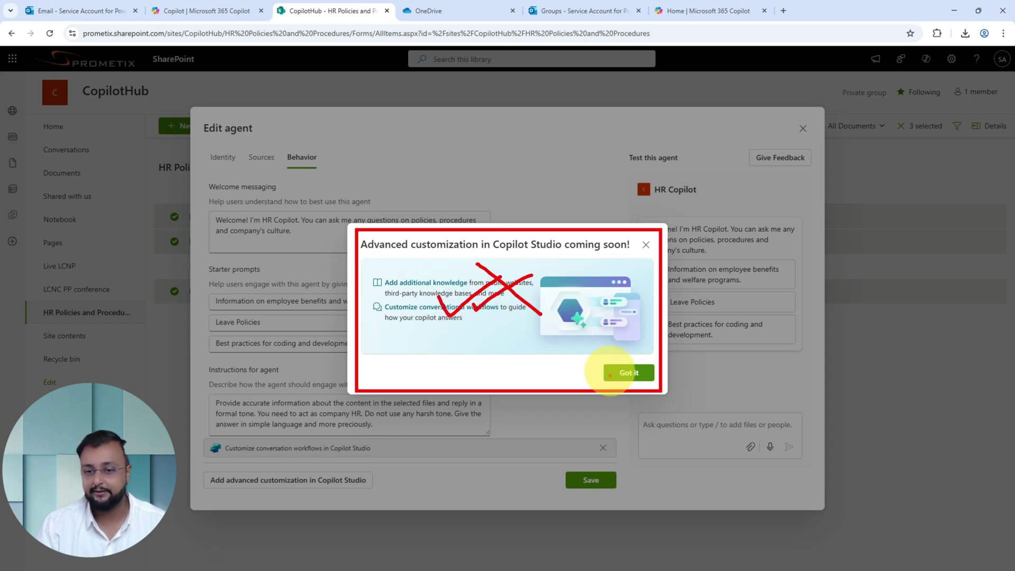
key(Escape)
click(635, 374)
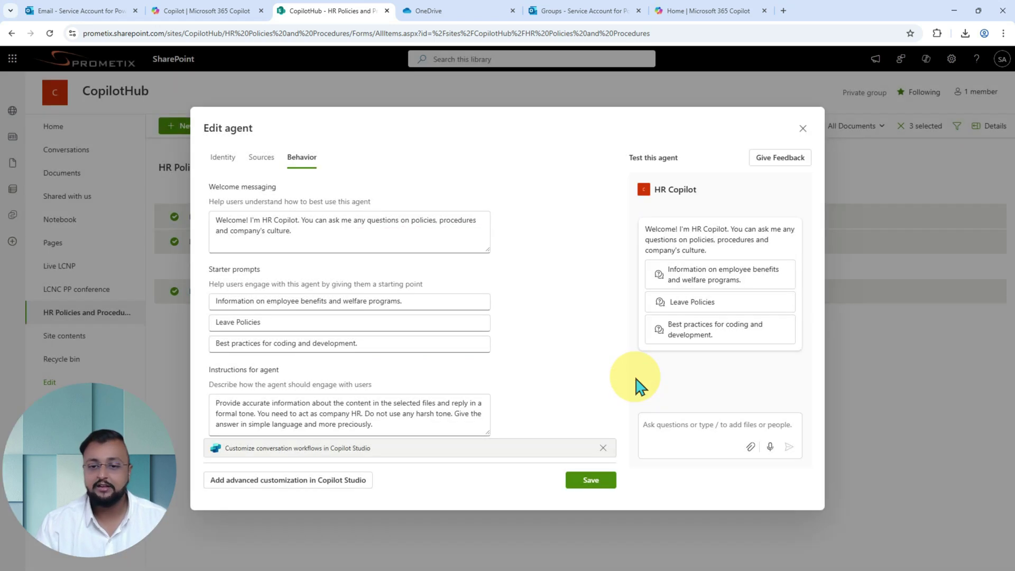
Step: Save the HR Copilot agent and open the library location where it is stored
click(600, 482)
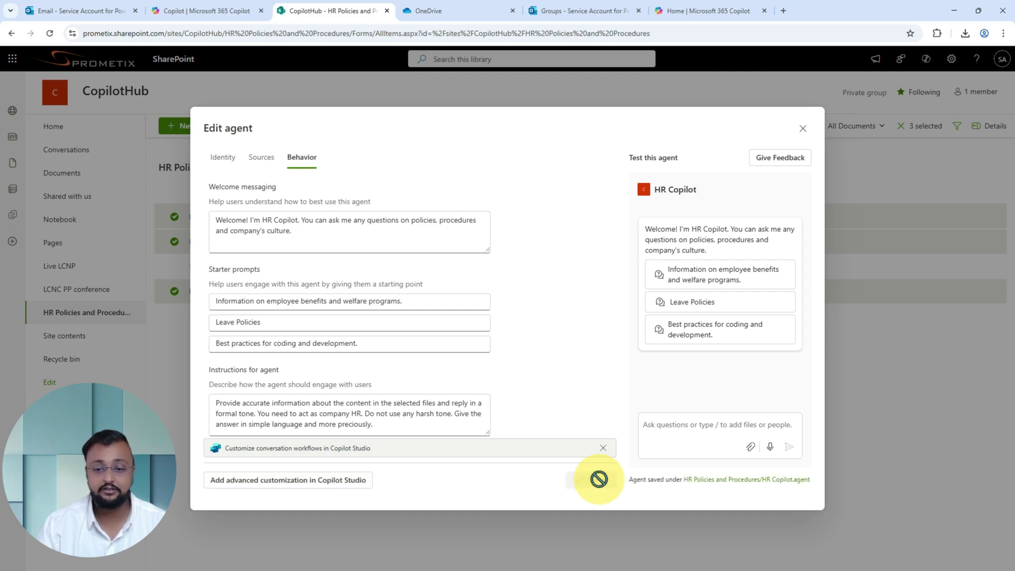
click(759, 480)
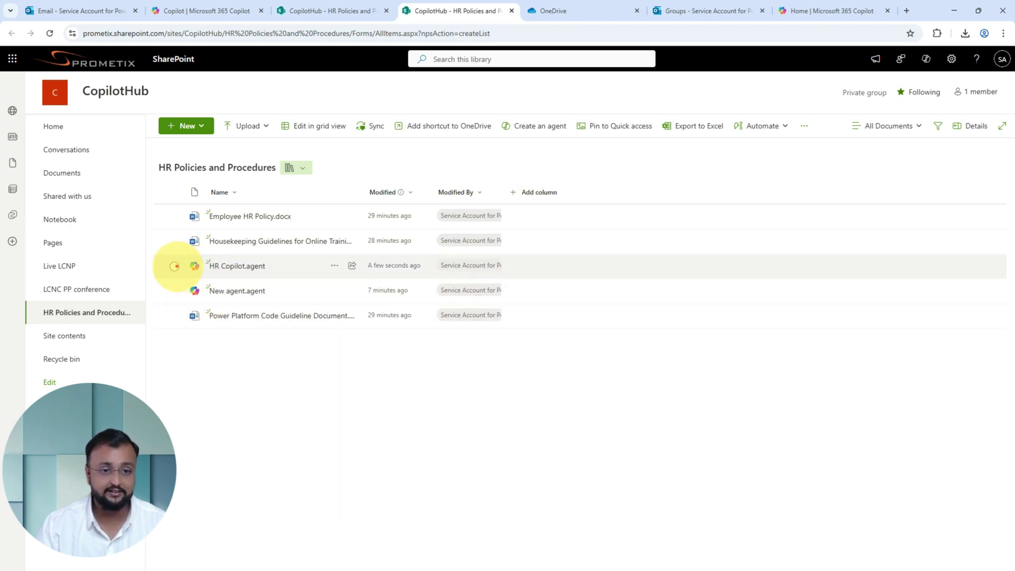
mouse_move(164, 257)
mouse_down()
mouse_move(476, 285)
mouse_move(541, 279)
mouse_up()
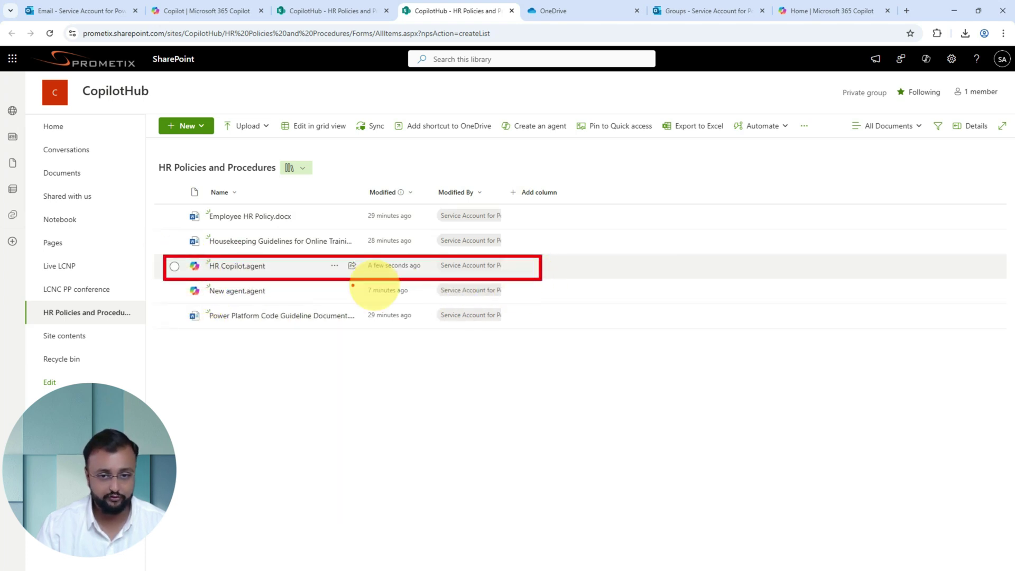
key(Escape)
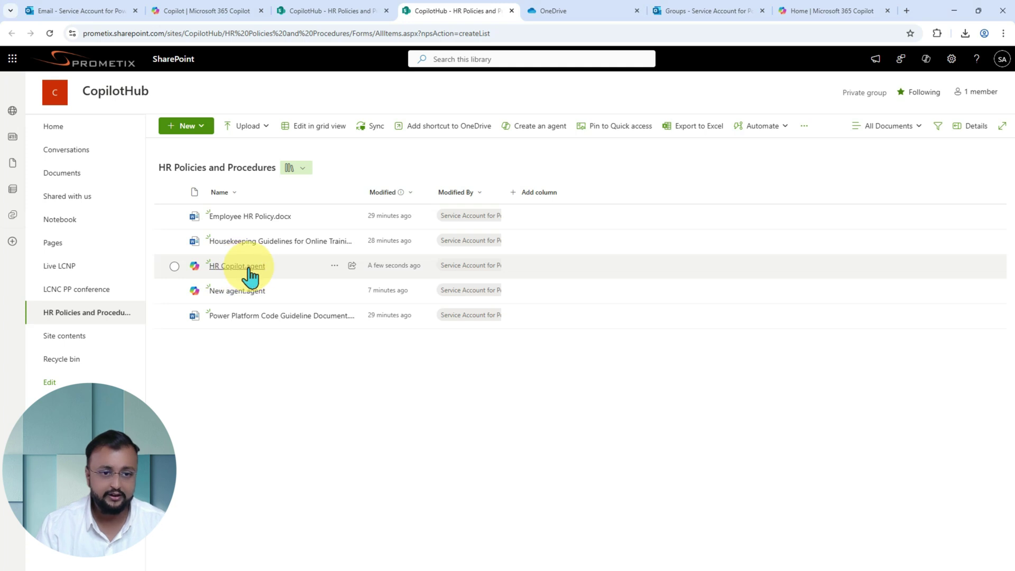
Step: Open HR Copilot.agent from the library and send its "Leave Policies" starter prompt
click(175, 290)
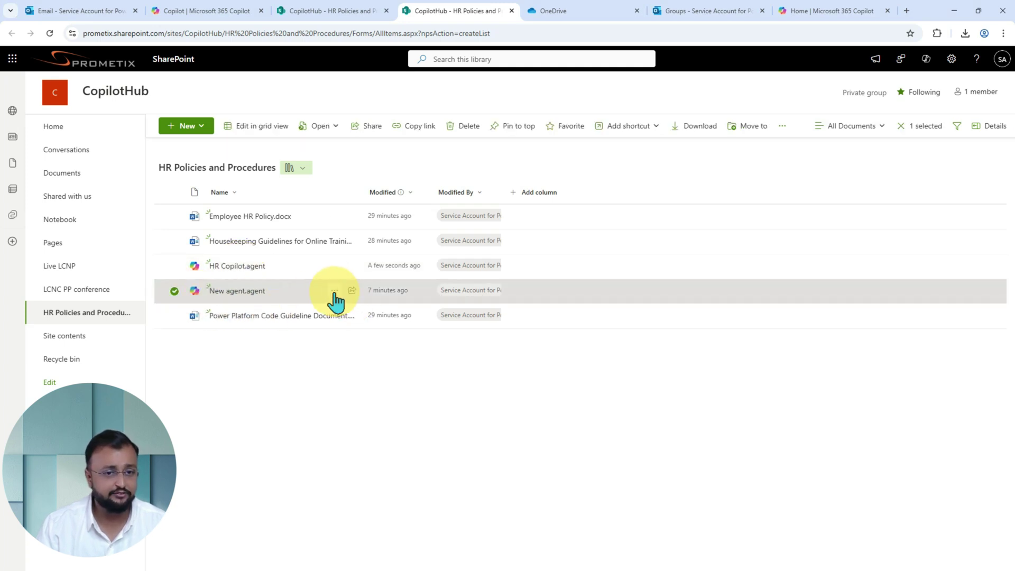
click(175, 291)
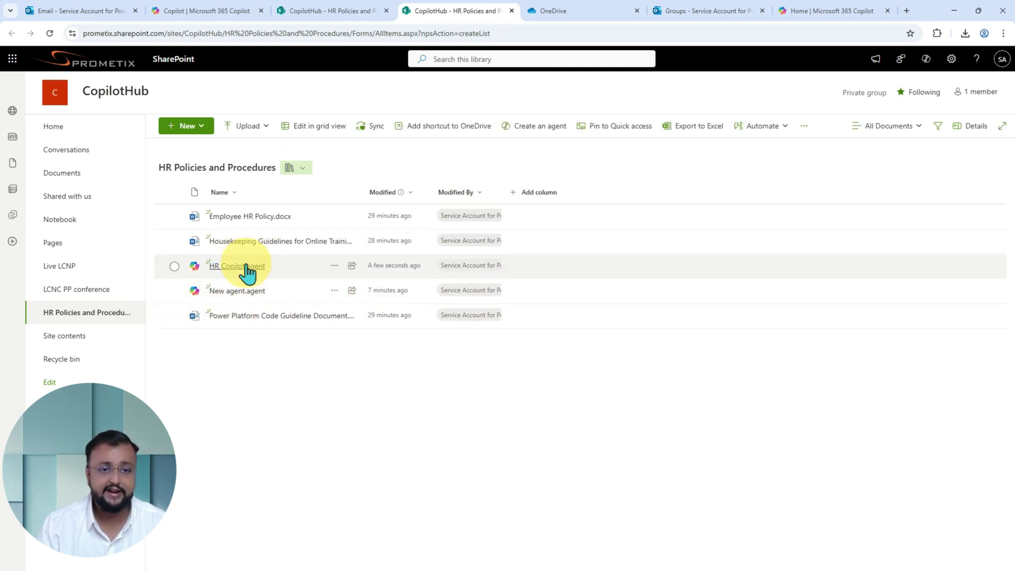
click(246, 265)
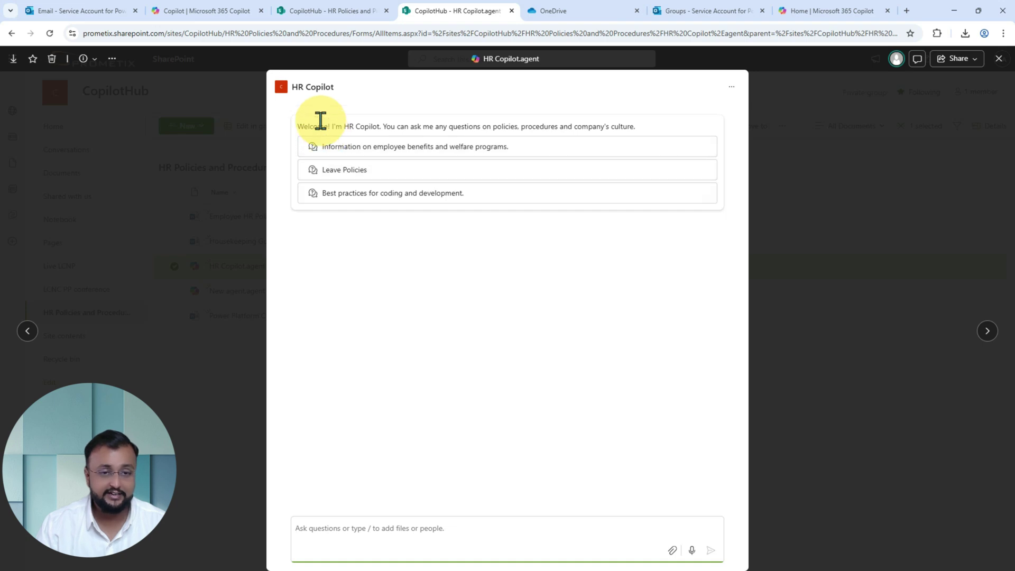
drag(290, 108, 730, 227)
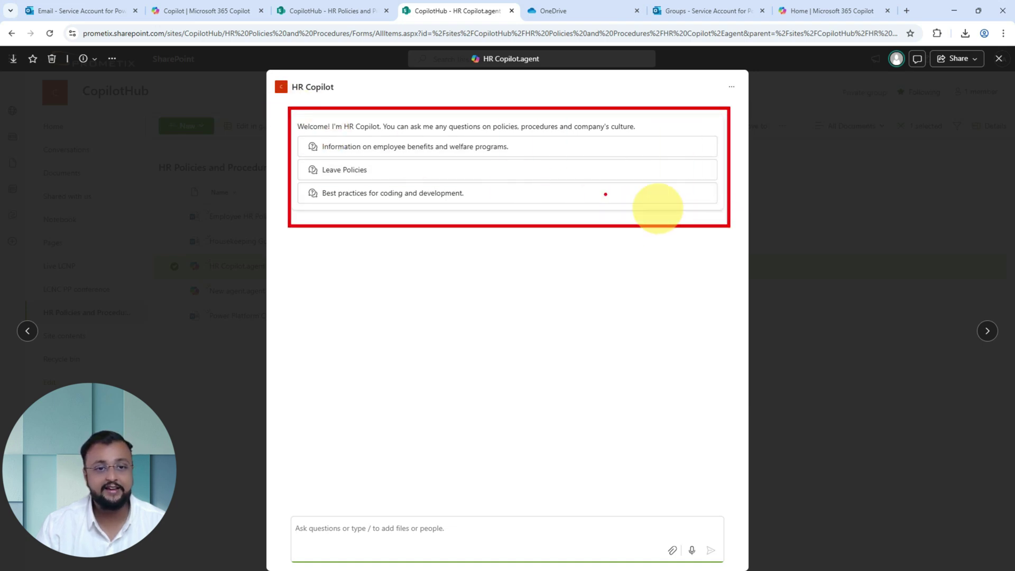
mouse_move(210, 118)
mouse_down()
mouse_move(260, 154)
mouse_move(408, 139)
mouse_move(594, 141)
mouse_up()
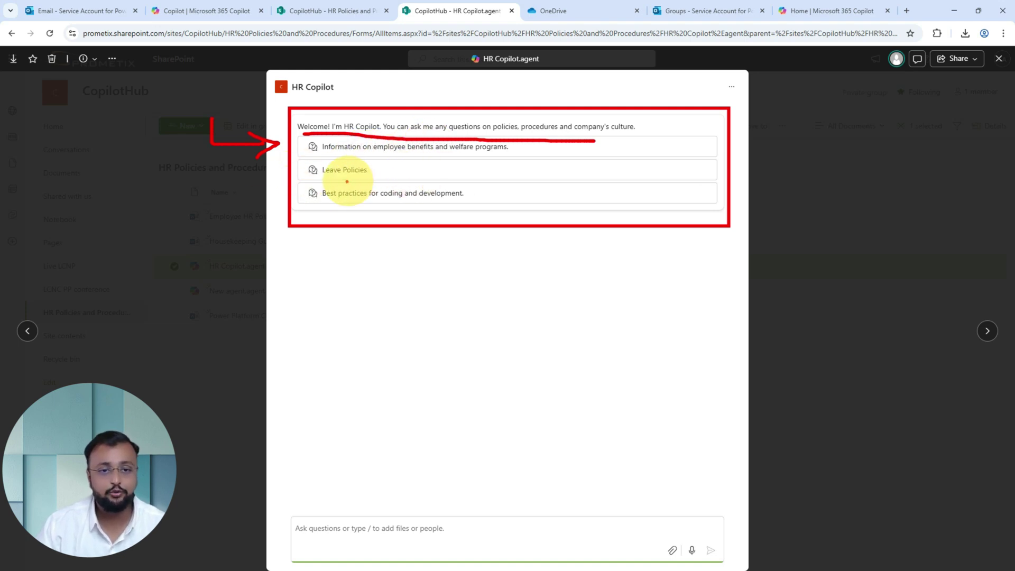
key(Escape)
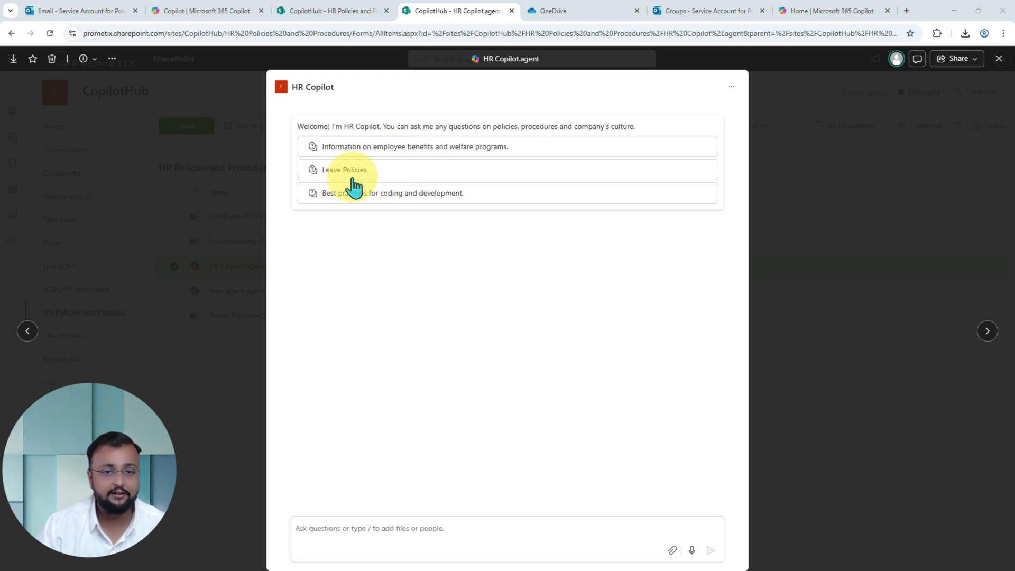
click(354, 182)
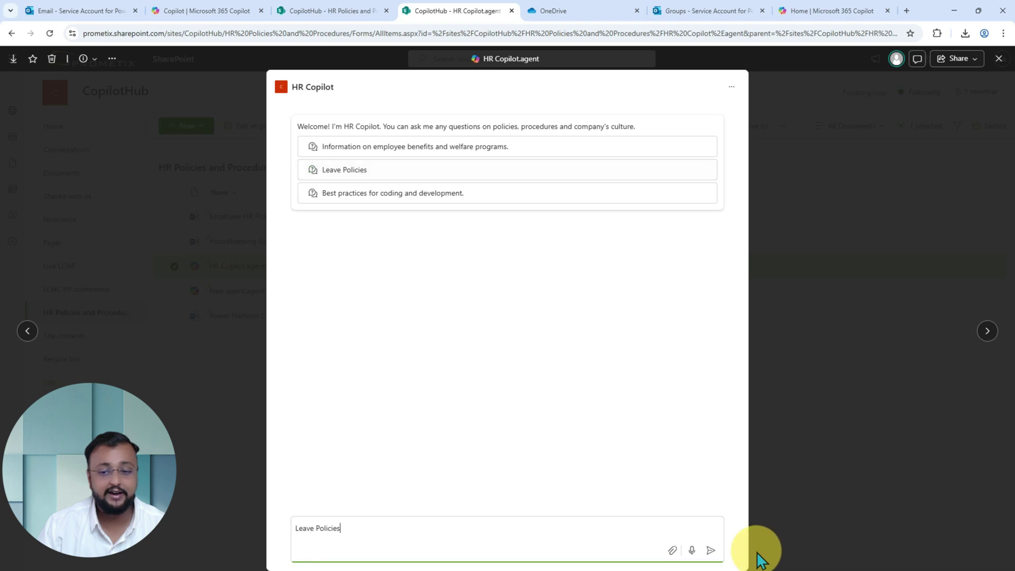
click(710, 551)
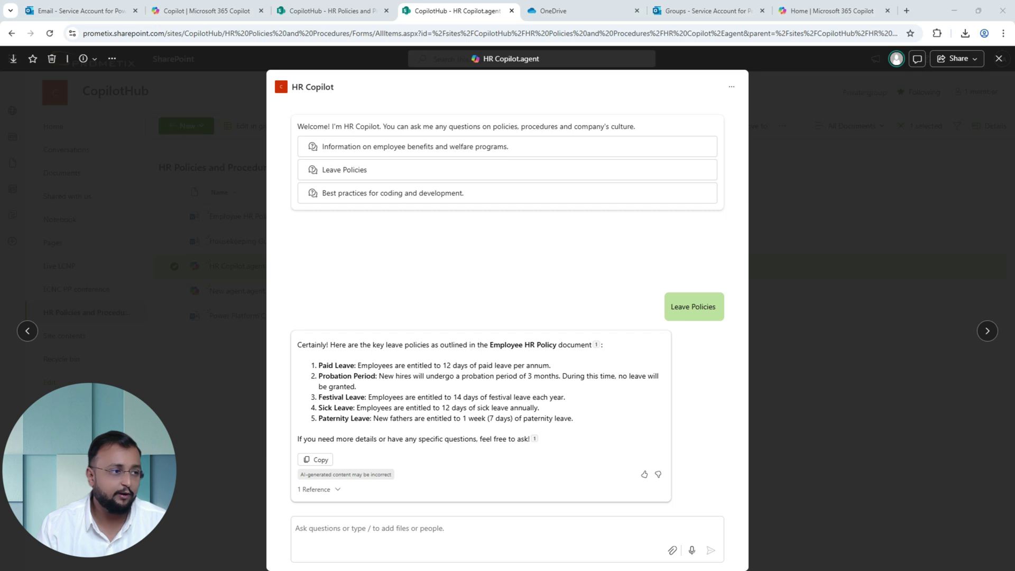
Step: Ask HR Copilot for the best way to solve Git repository related issues and check the source cited in its answer
click(380, 528)
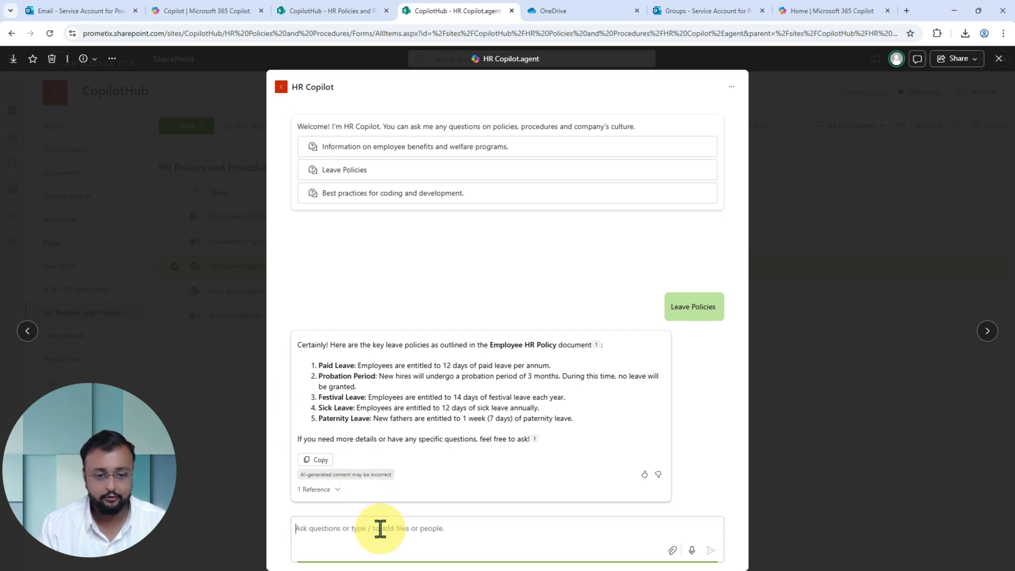
text(b)
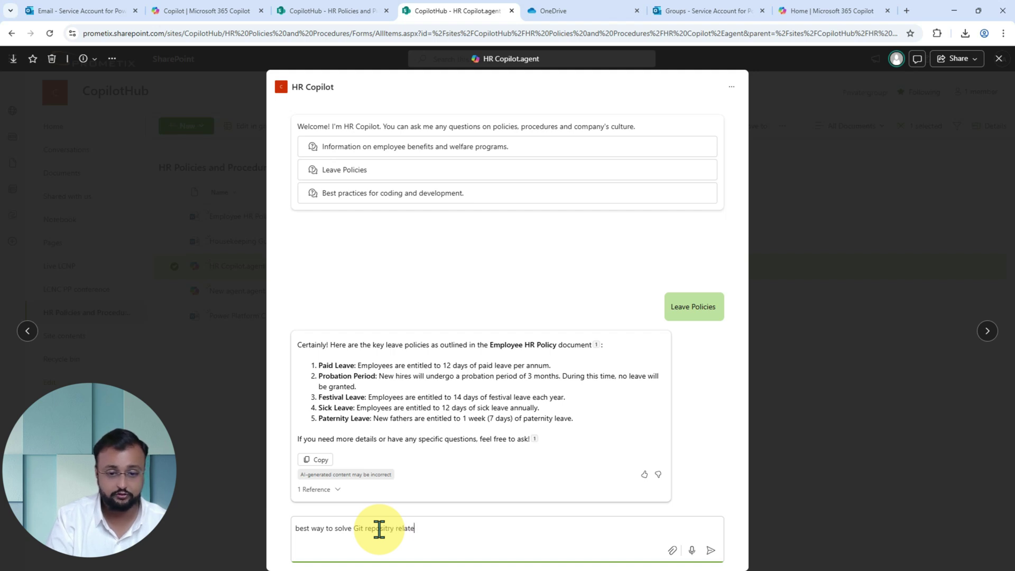
key(Return)
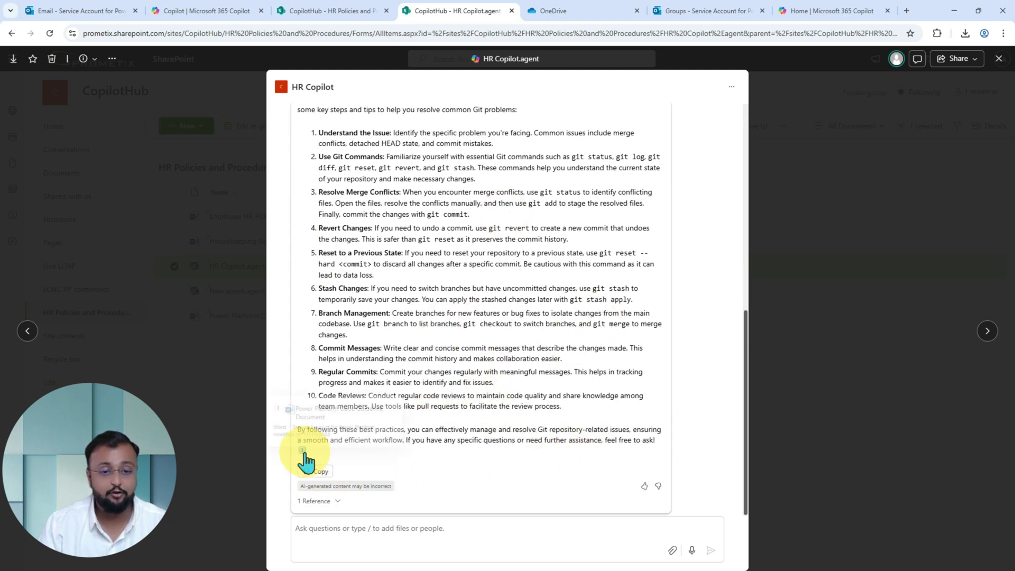
mouse_move(302, 451)
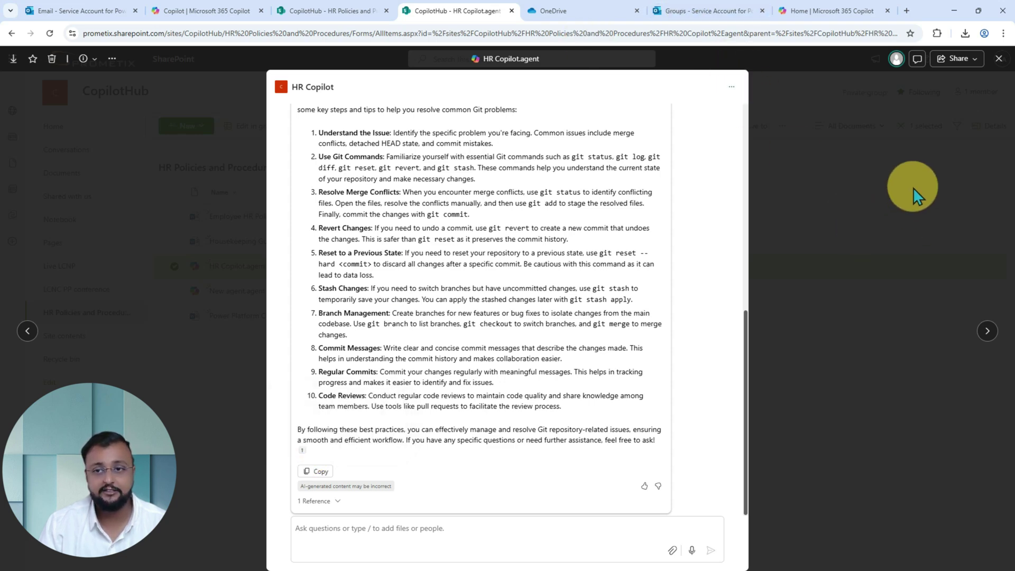
Step: Close the HR Copilot chat and open the site's Copilot chat pane beside the document library
click(999, 61)
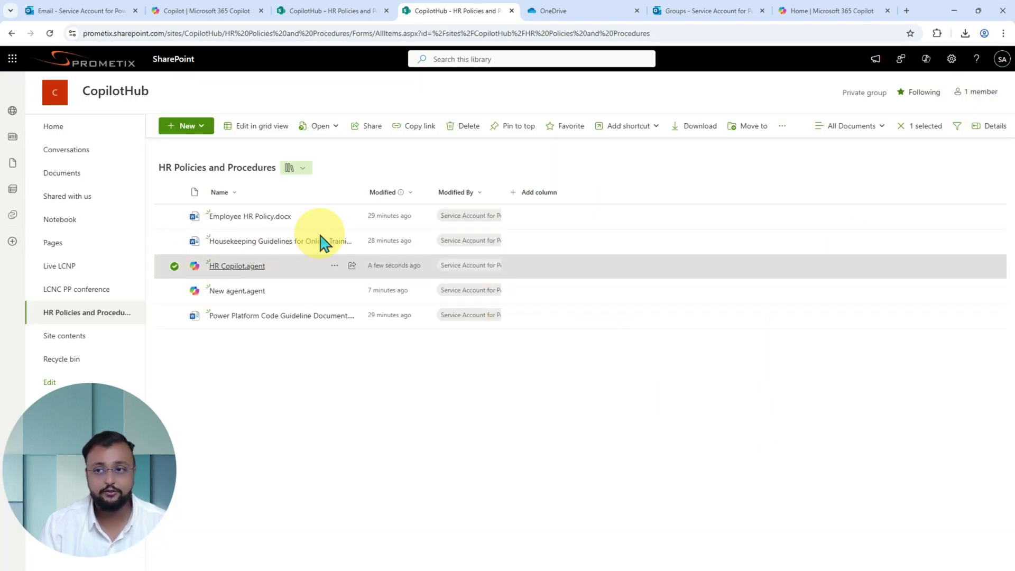
click(926, 59)
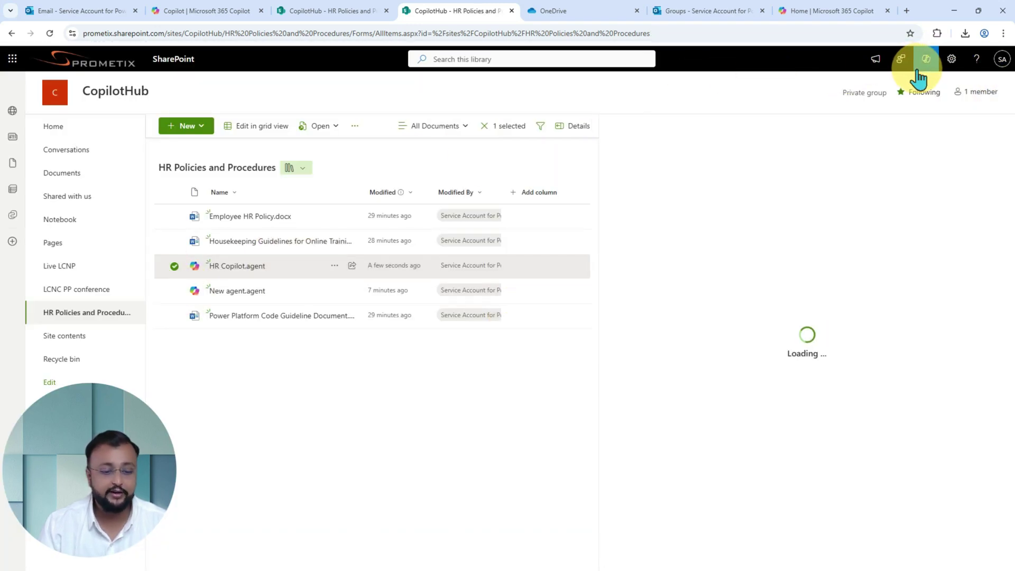
mouse_move(926, 59)
mouse_down()
mouse_move(930, 79)
mouse_move(962, 69)
mouse_move(967, 84)
mouse_move(950, 32)
mouse_up()
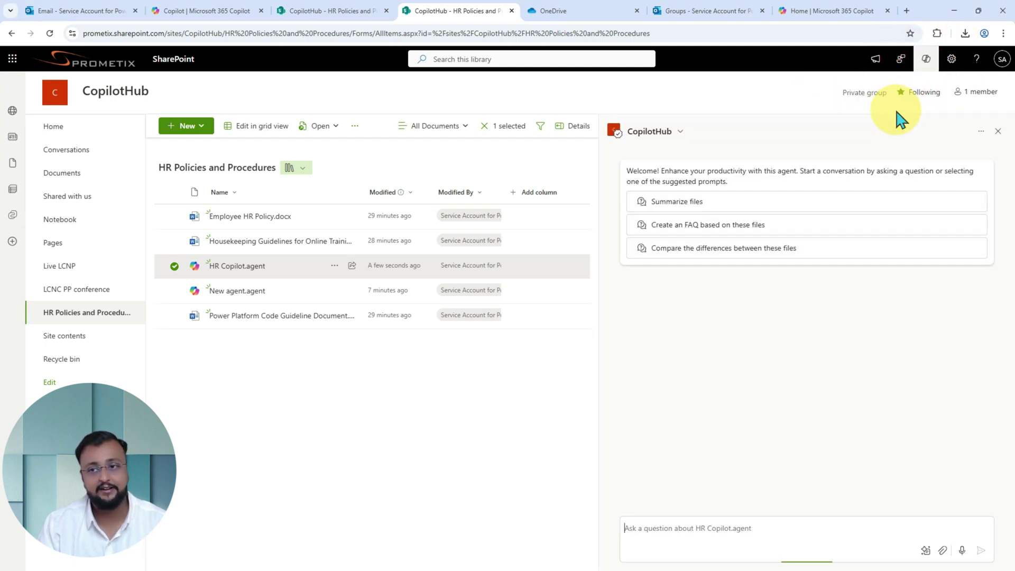
Step: Switch the site's Copilot chat pane to the recent HR Copilot agent and make the pane narrower
click(681, 132)
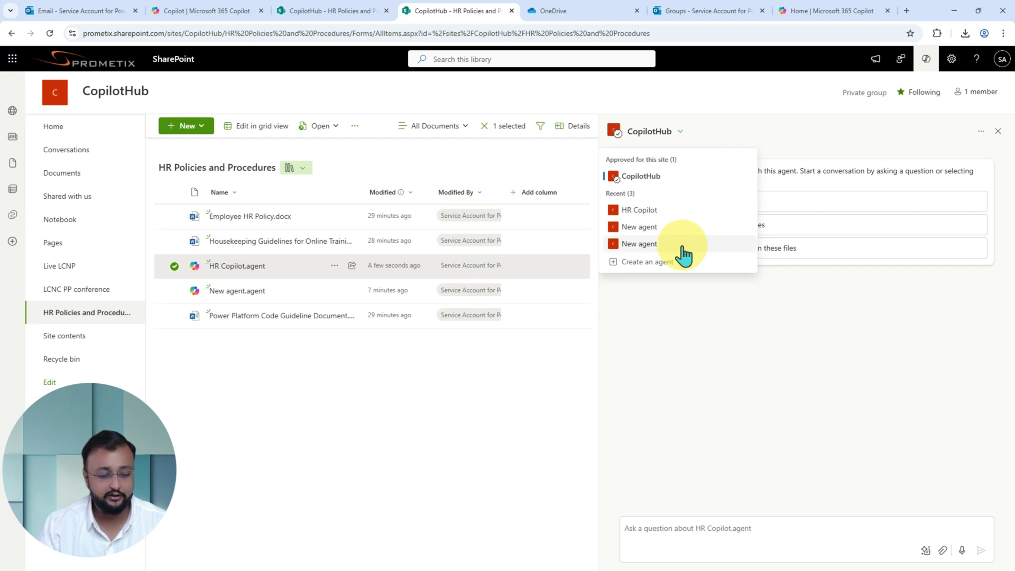
drag(599, 200, 744, 219)
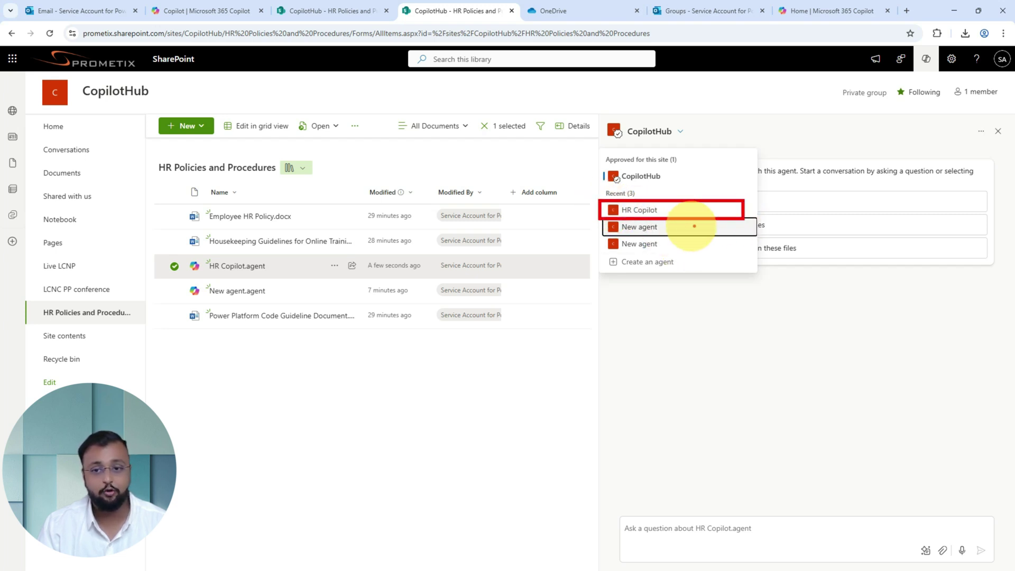
click(656, 210)
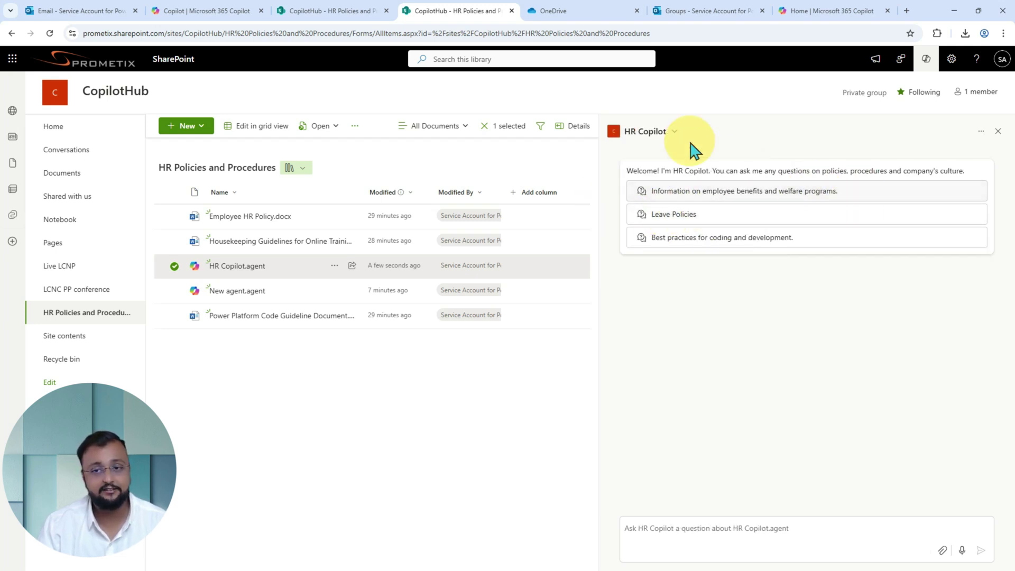
drag(602, 186, 829, 186)
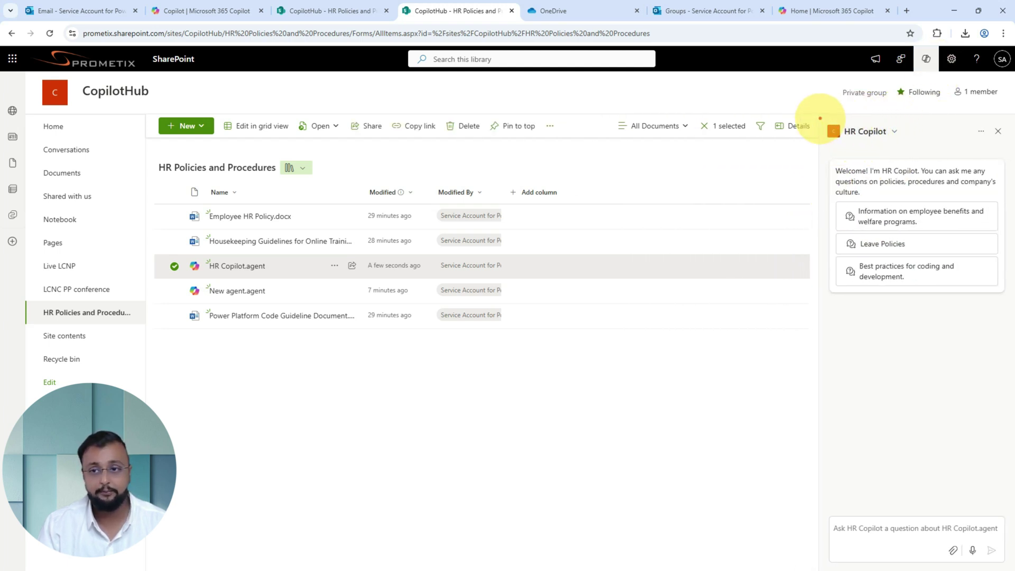
drag(820, 116, 921, 146)
drag(788, 178, 806, 142)
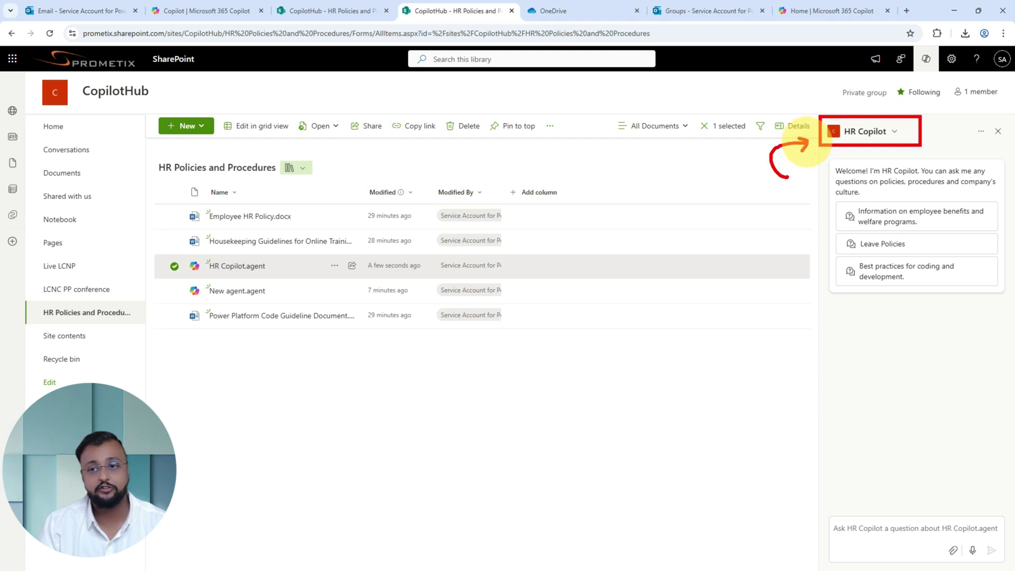
Step: Check which approved and recent agents the chat pane offers, keep HR Copilot selected and close the pane
click(891, 132)
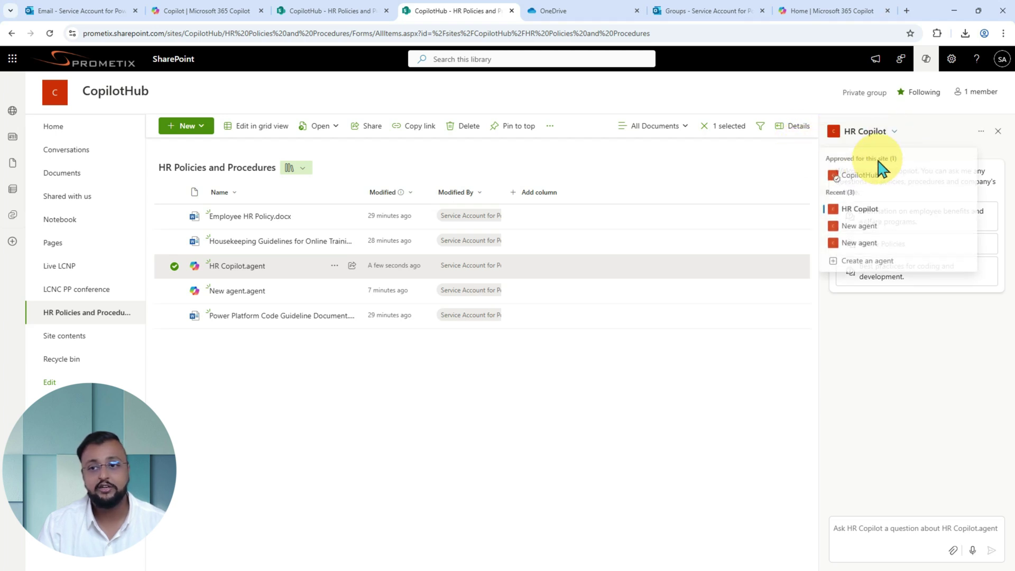
click(882, 222)
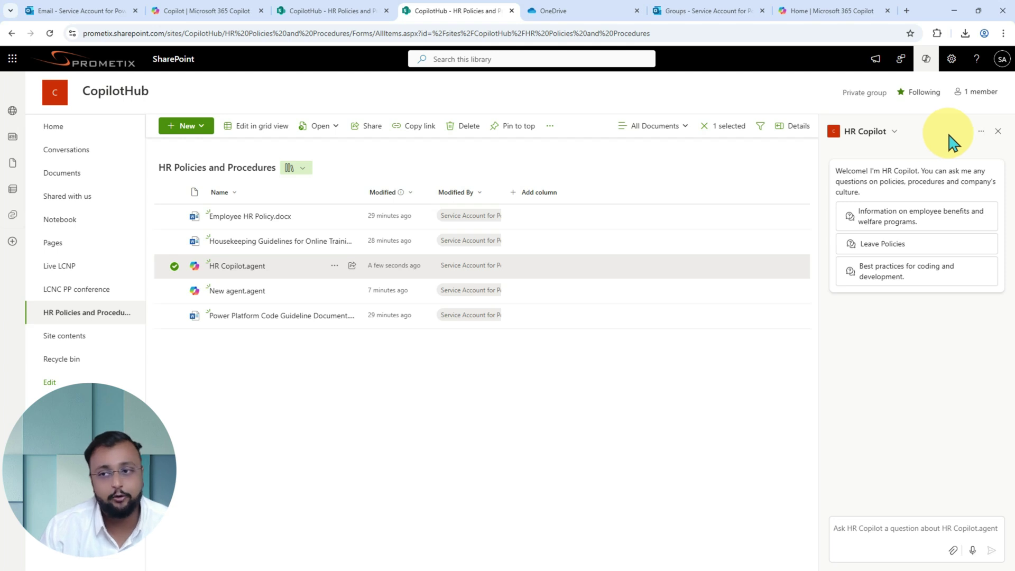
click(998, 132)
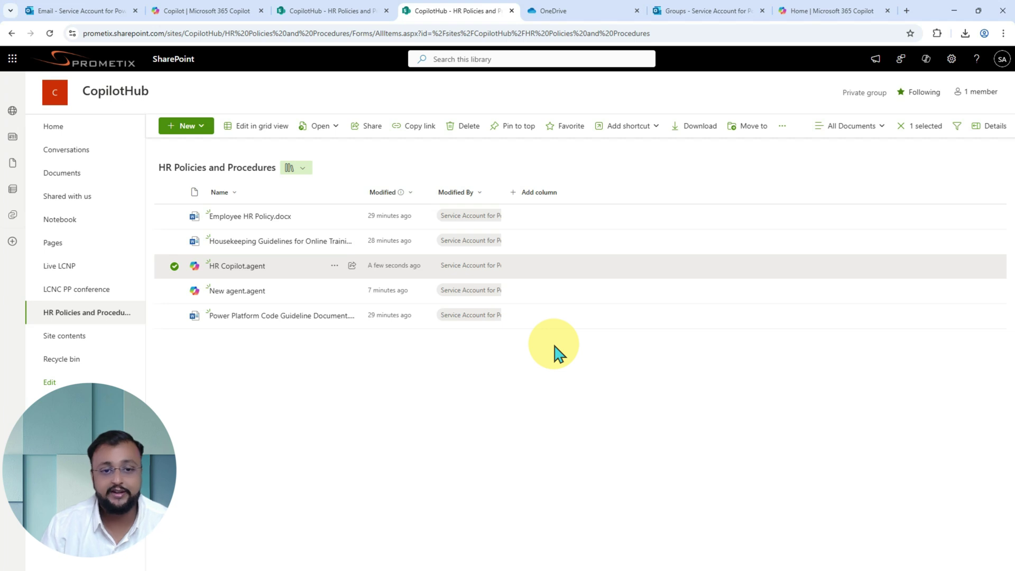
Step: Examine the sharing options and suggested recipients for HR Copilot.agent, and leave the dialog without sharing the file
click(353, 267)
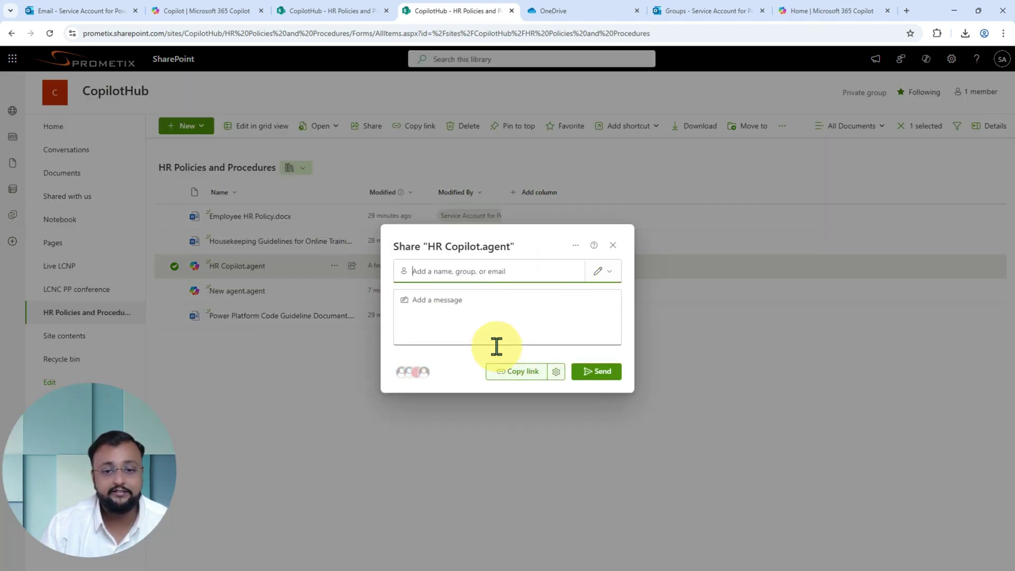
click(463, 268)
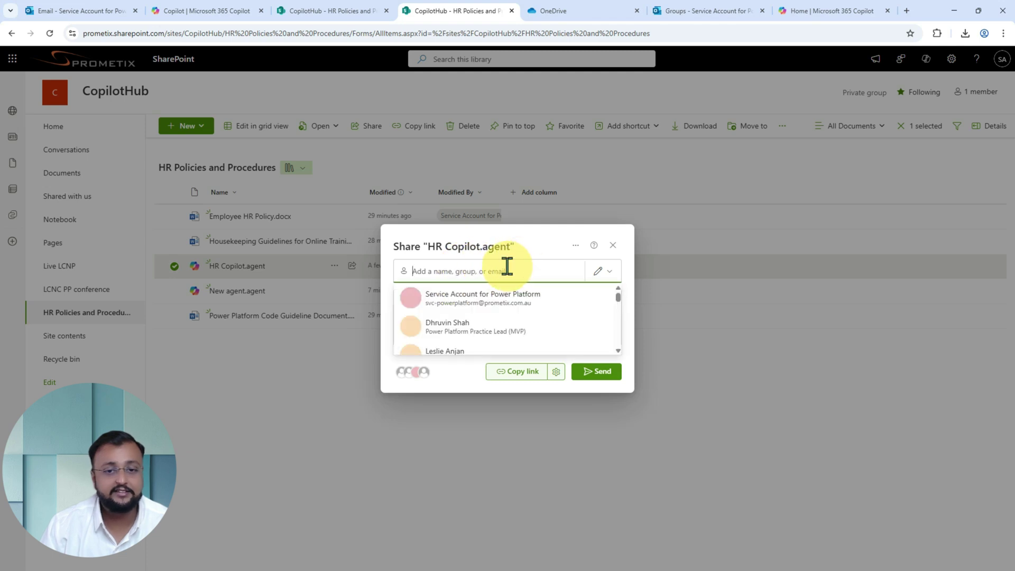
click(612, 245)
click(352, 266)
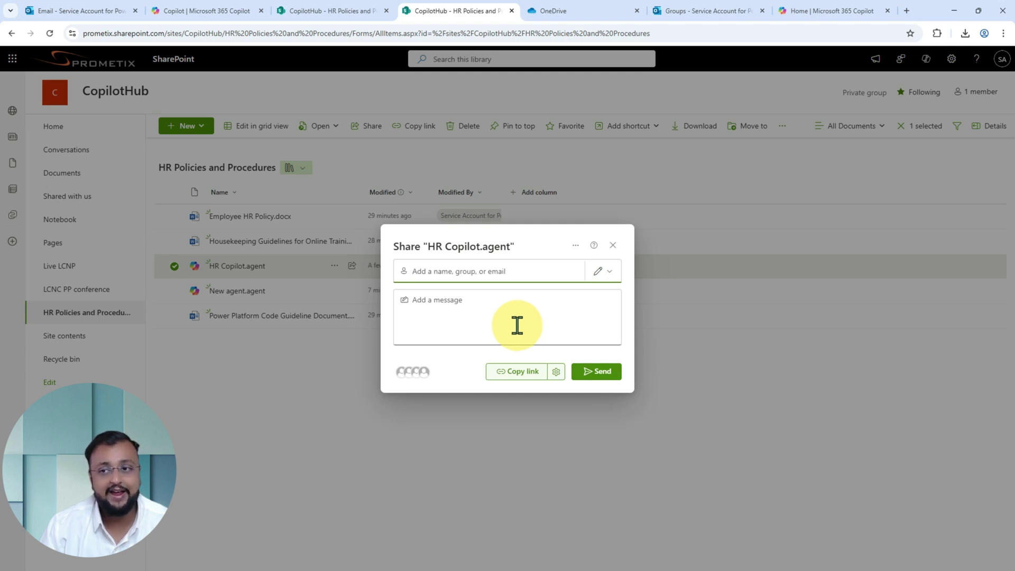
click(613, 246)
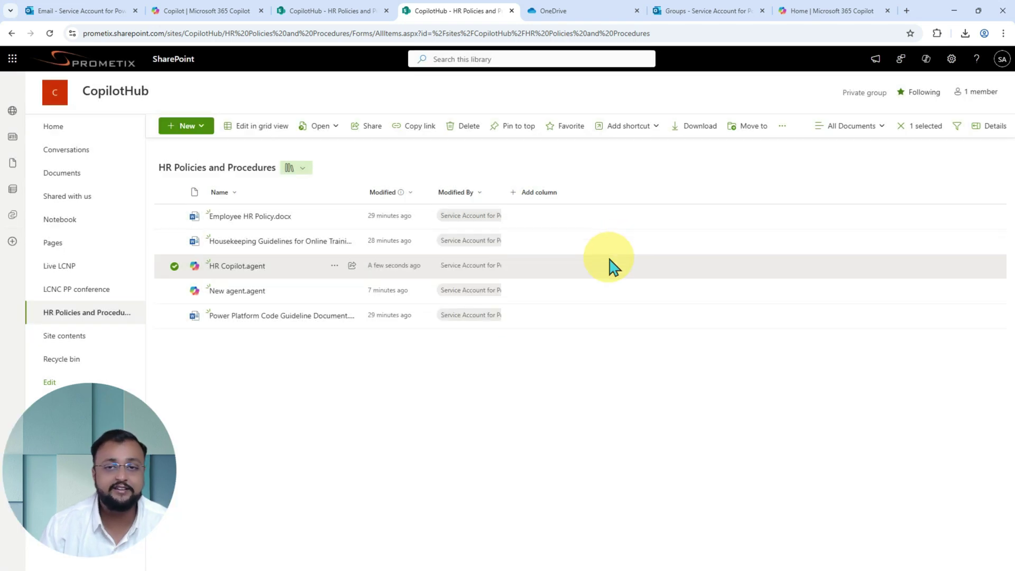